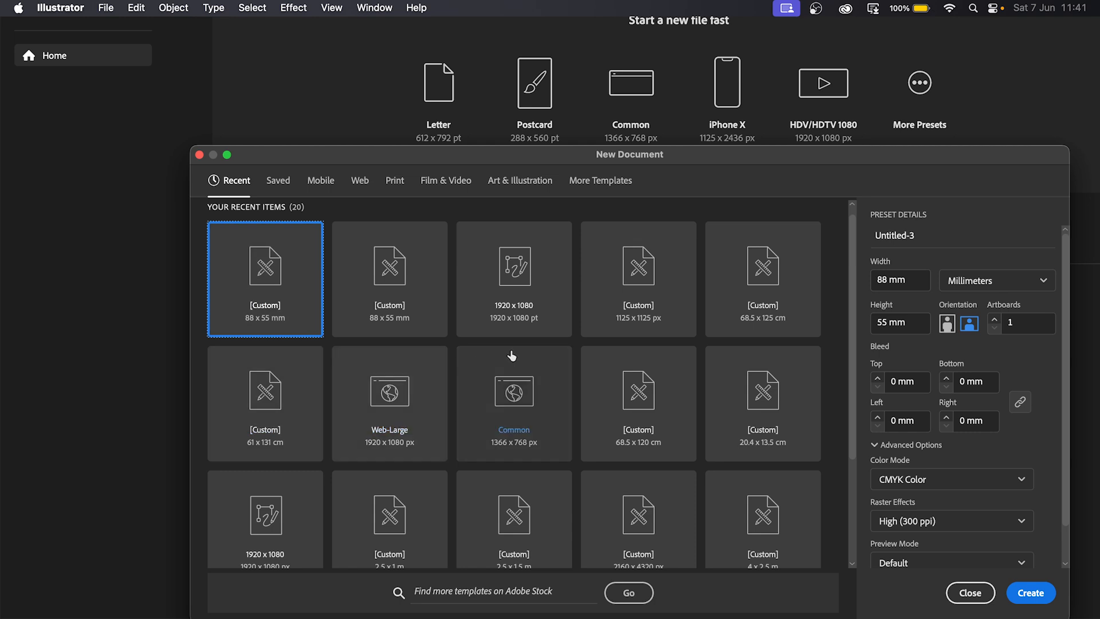
# - Switch the New Document dialog to the Print presets, showing Letter at 612 x 792 pt
pyautogui.click(395, 182)
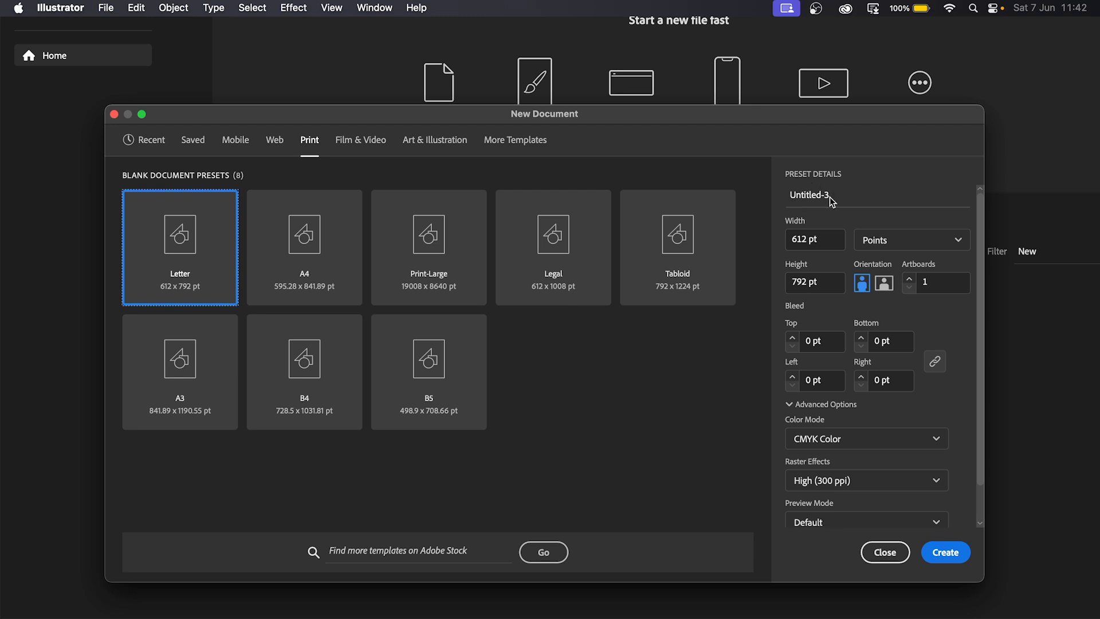
# - Name the document 'Business Card Design' and set its units to Millimeters
pyautogui.moveTo(829, 197); pyautogui.dragTo(739, 202)
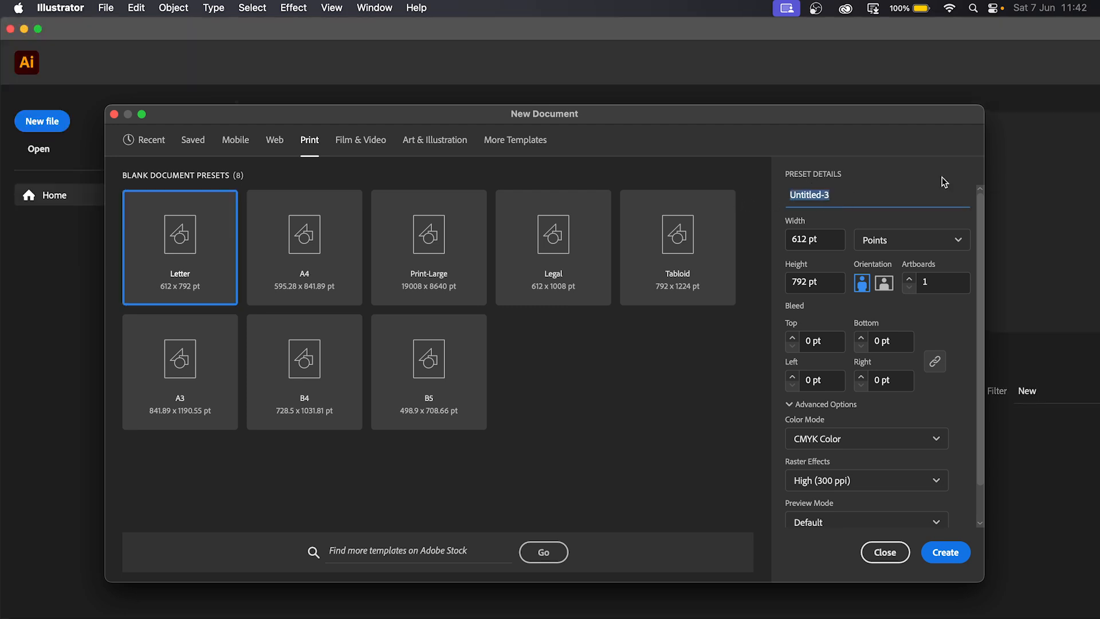
pyautogui.write('Business Card Design')
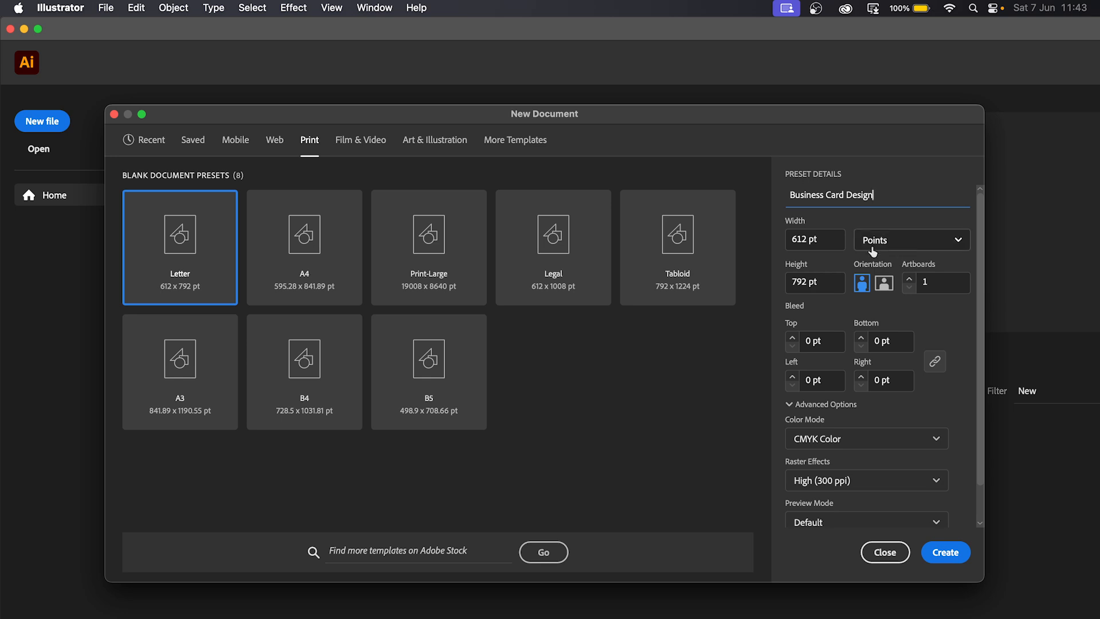
pyautogui.click(915, 244)
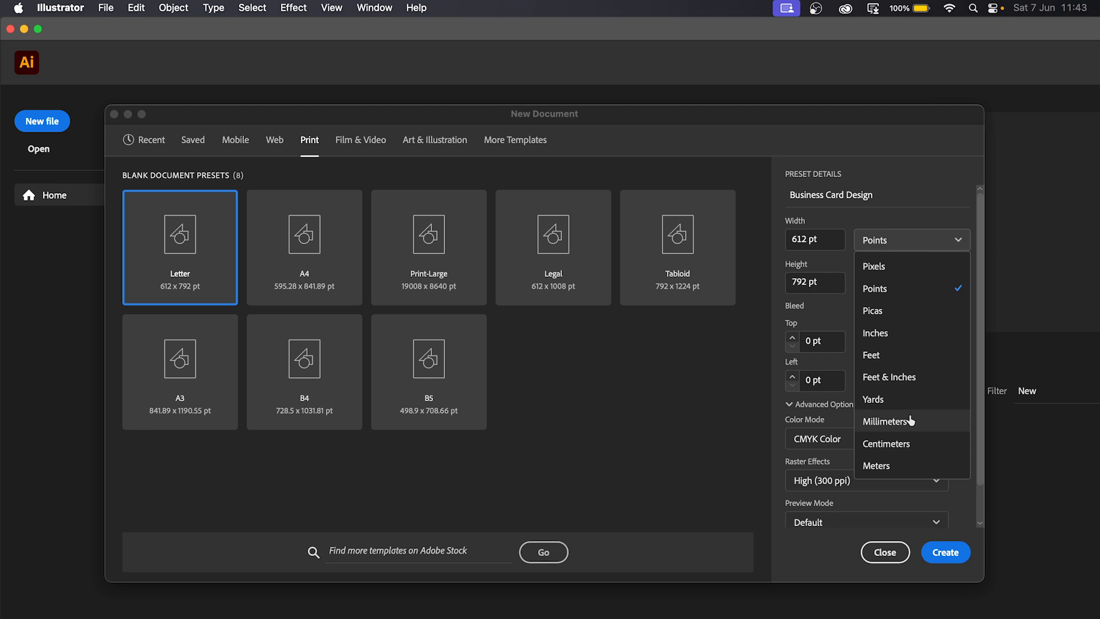
pyautogui.click(908, 422)
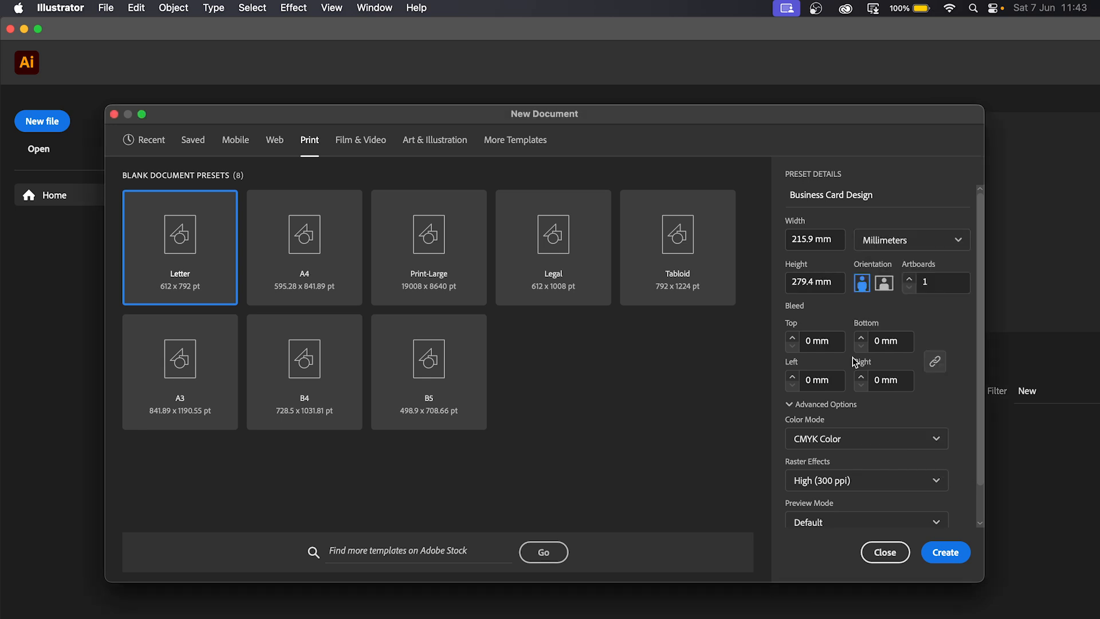
# - Set the card size to 88 mm wide by 55 mm high
pyautogui.click(811, 242)
pyautogui.write('88')
pyautogui.click(812, 284)
pyautogui.doubleClick(808, 281)
pyautogui.write('55')
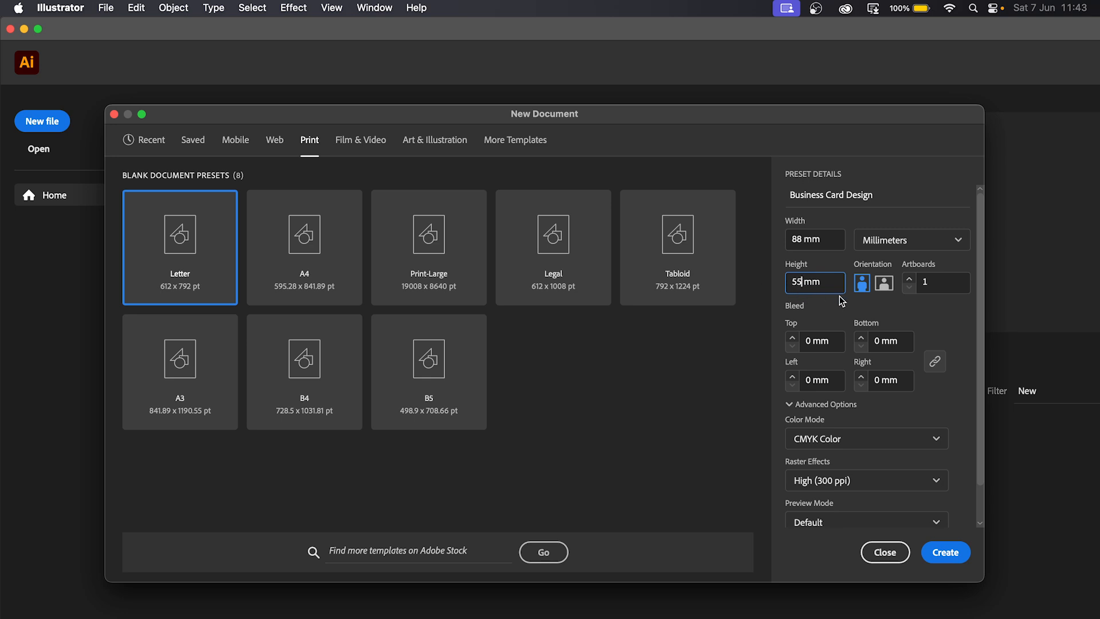
pyautogui.press('Tab')
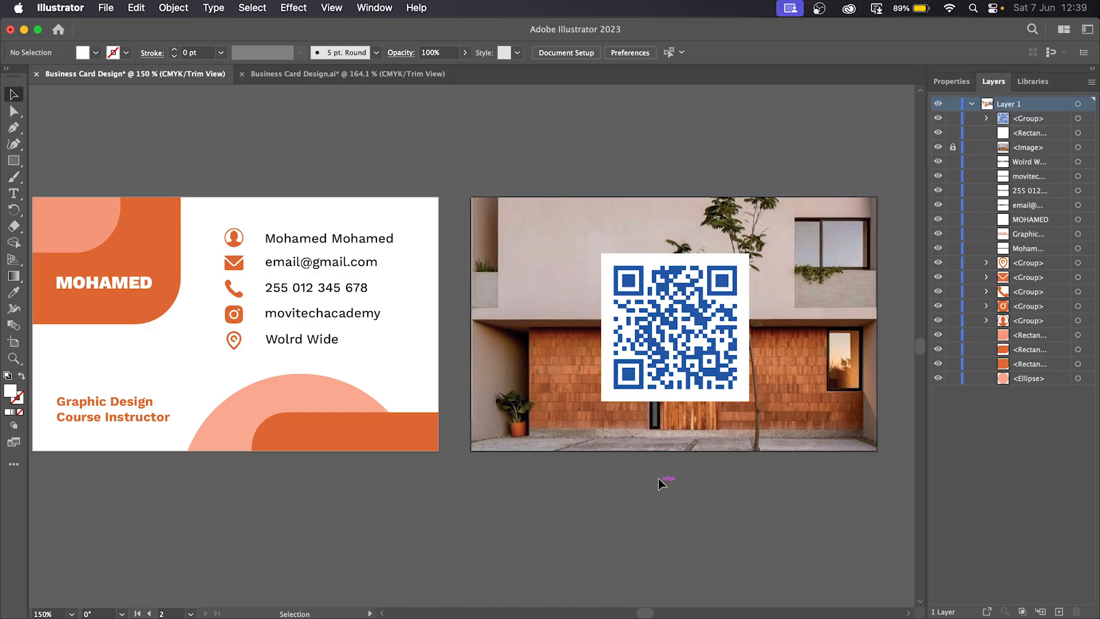
pyautogui.press('space')
pyautogui.moveTo(624, 575); pyautogui.dragTo(641, 574)
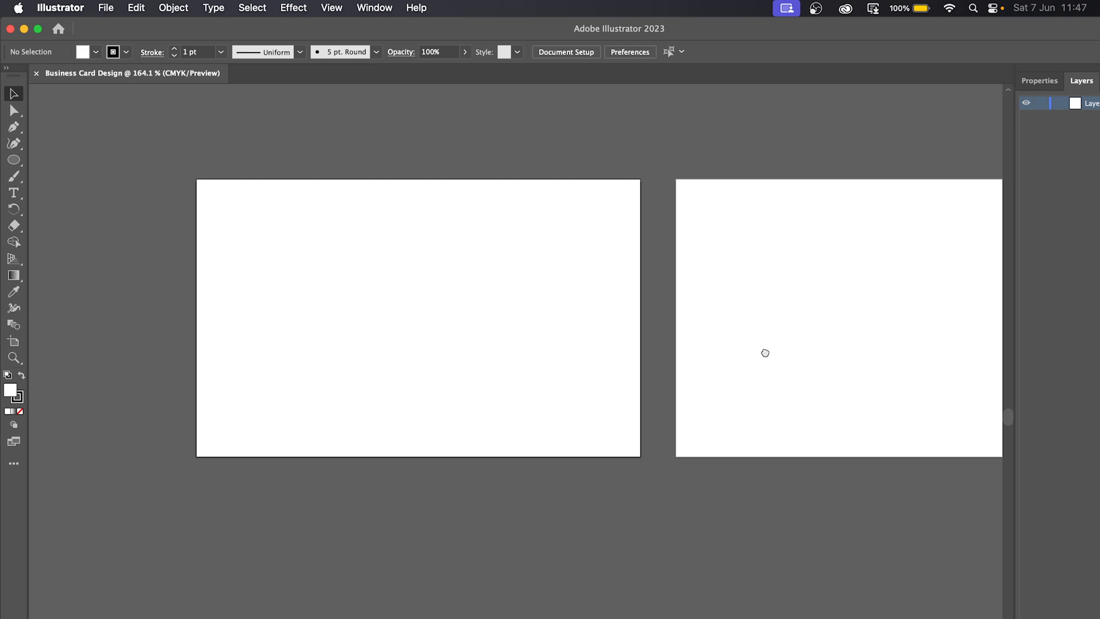
pyautogui.moveTo(765, 352); pyautogui.dragTo(562, 344)
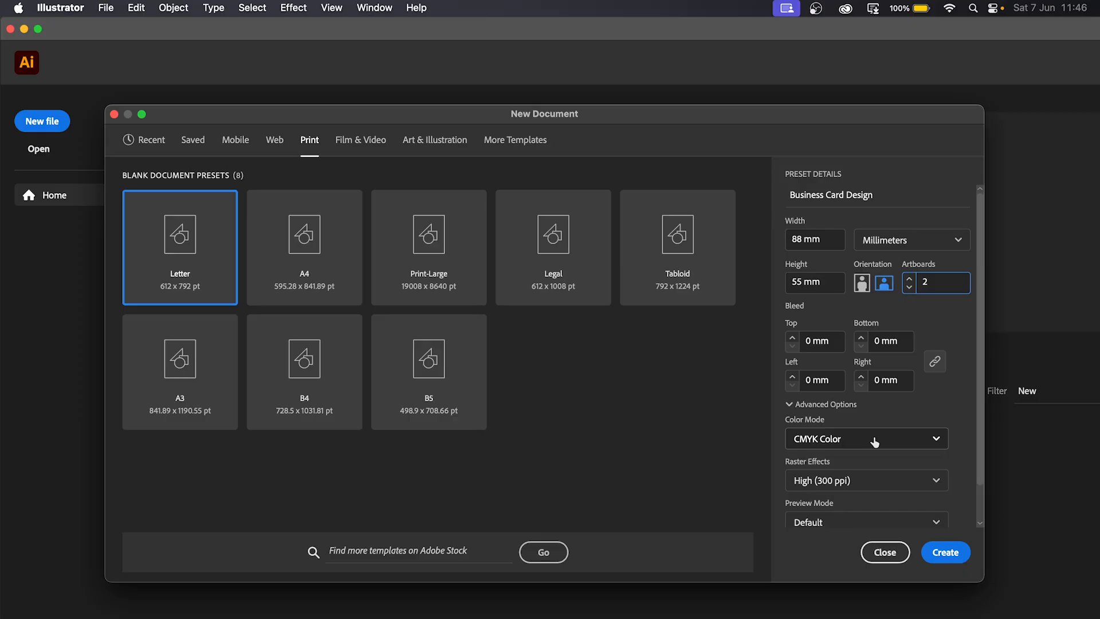
# - Bring up the Color Mode choices for the two-artboard Business Card Design preset
pyautogui.click(875, 442)
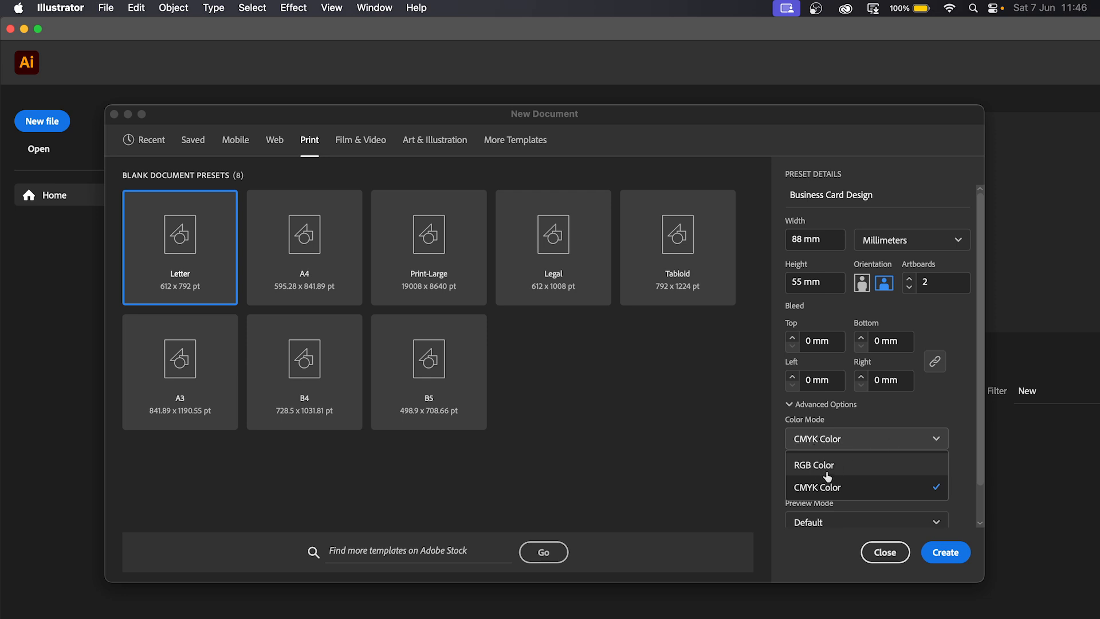
# - Keep CMYK Color and create the 88 x 55 mm two-artboard card document
pyautogui.click(850, 498)
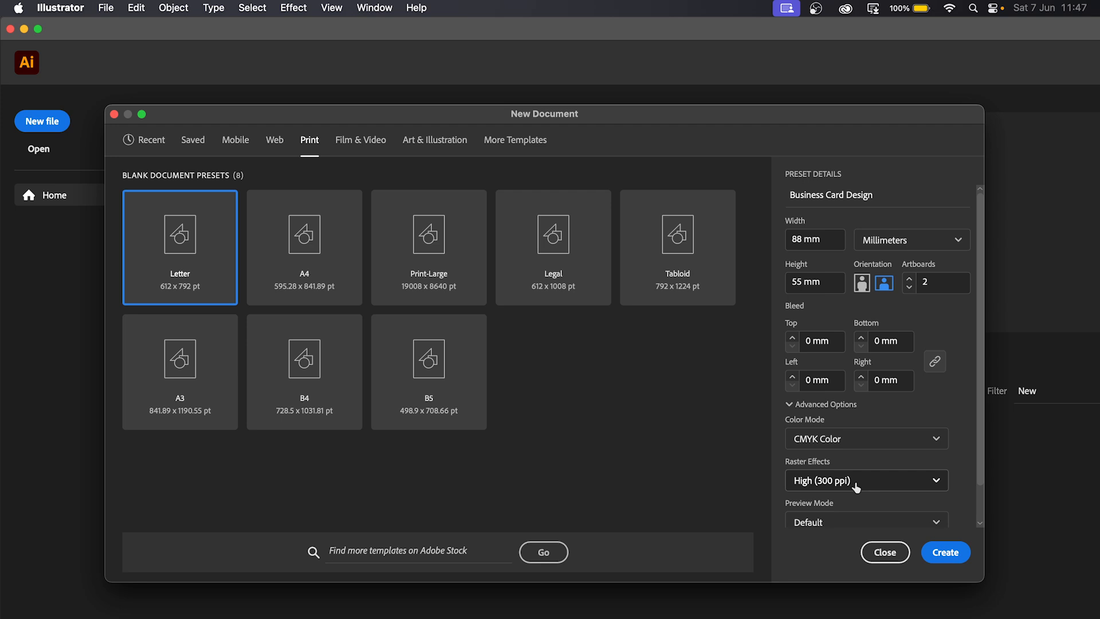
pyautogui.click(947, 553)
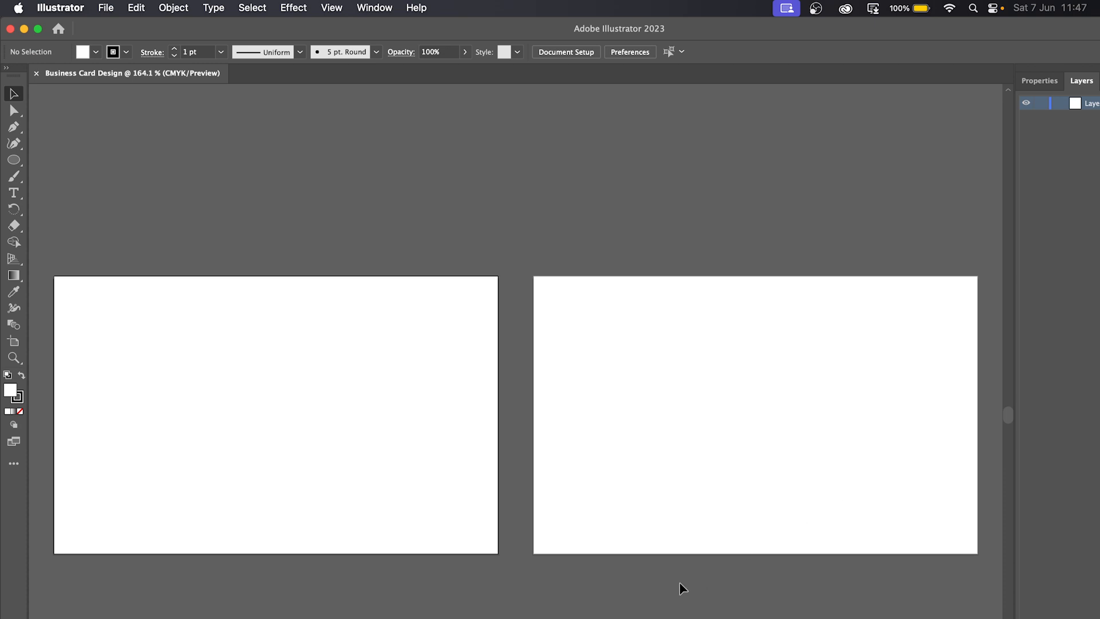
pyautogui.moveTo(631, 588); pyautogui.dragTo(627, 474)
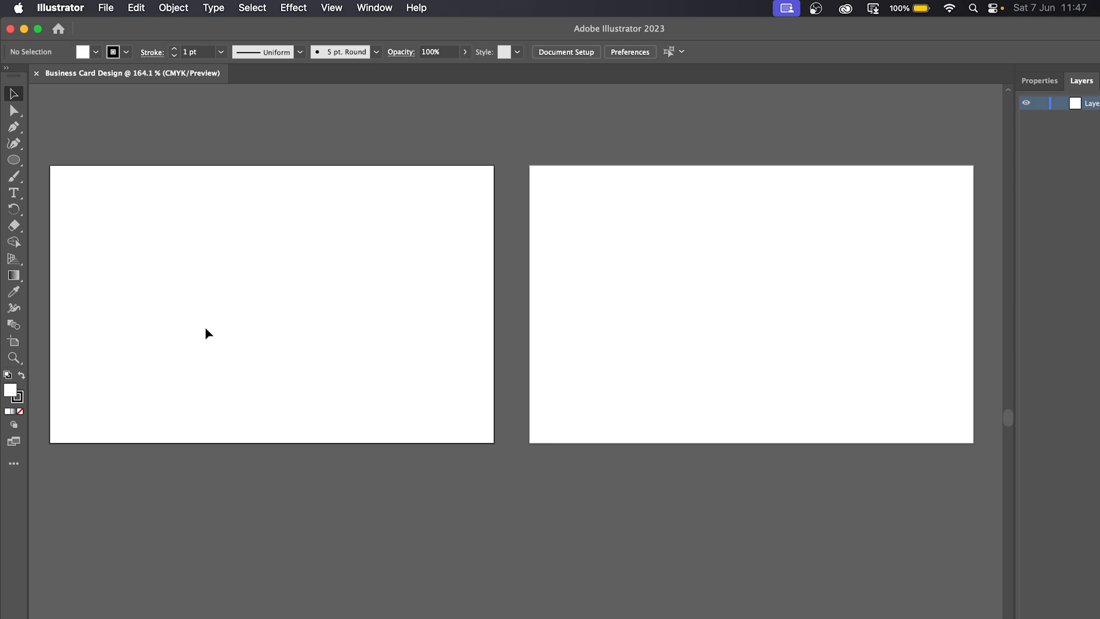
pyautogui.moveTo(241, 310); pyautogui.dragTo(387, 323)
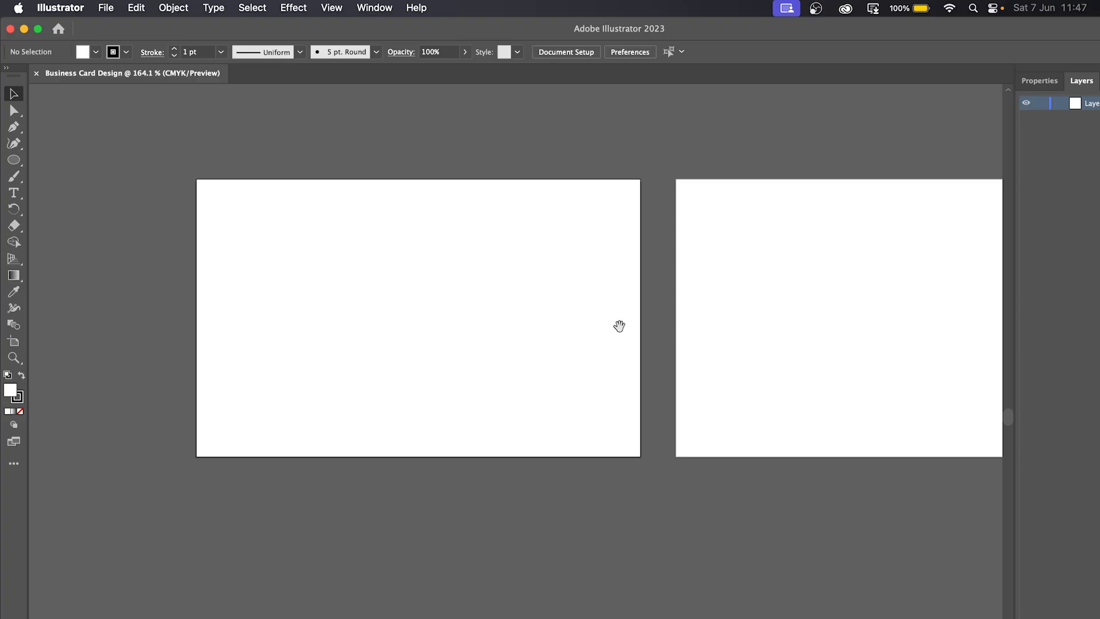
pyautogui.moveTo(765, 354); pyautogui.dragTo(563, 347)
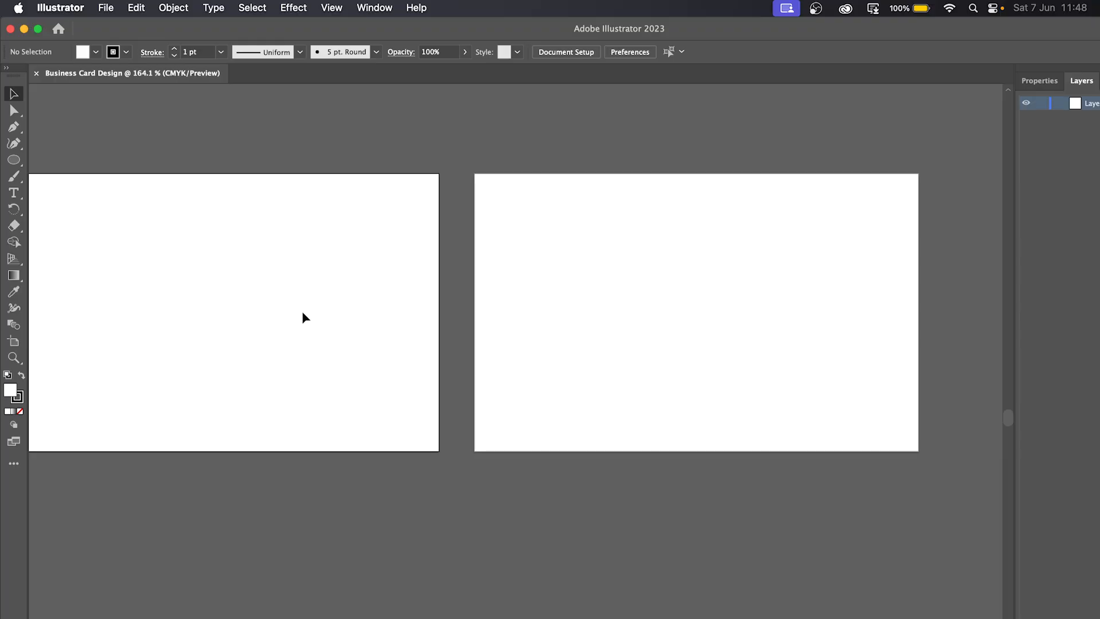
pyautogui.moveTo(302, 312); pyautogui.dragTo(405, 310)
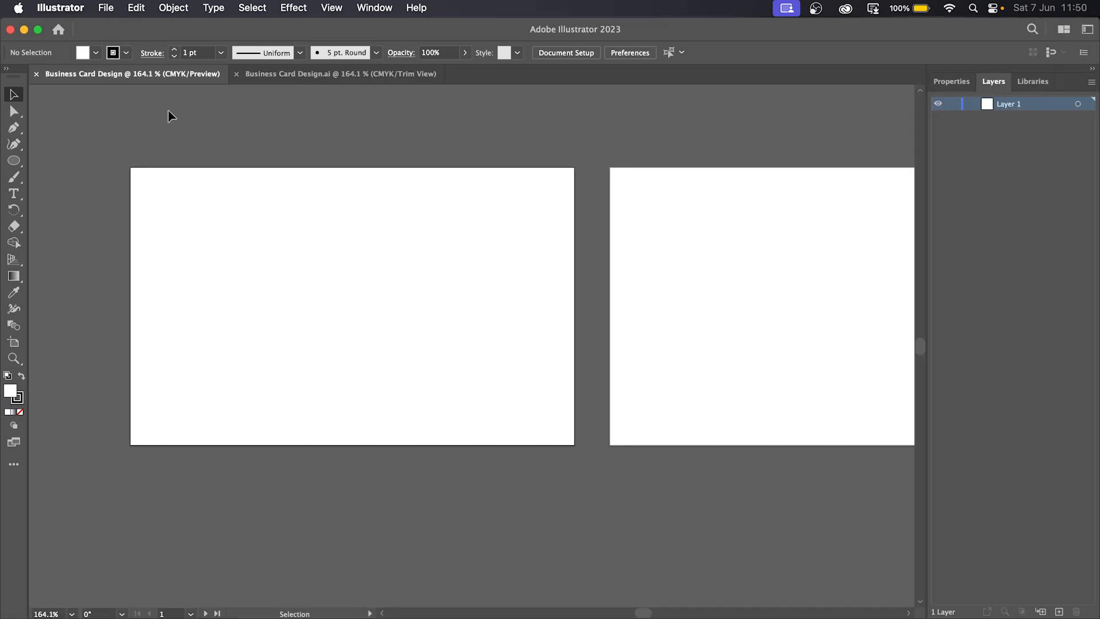
# - Draw a rectangle over the first artboard's top-left corner and remove its stroke
pyautogui.click(16, 163)
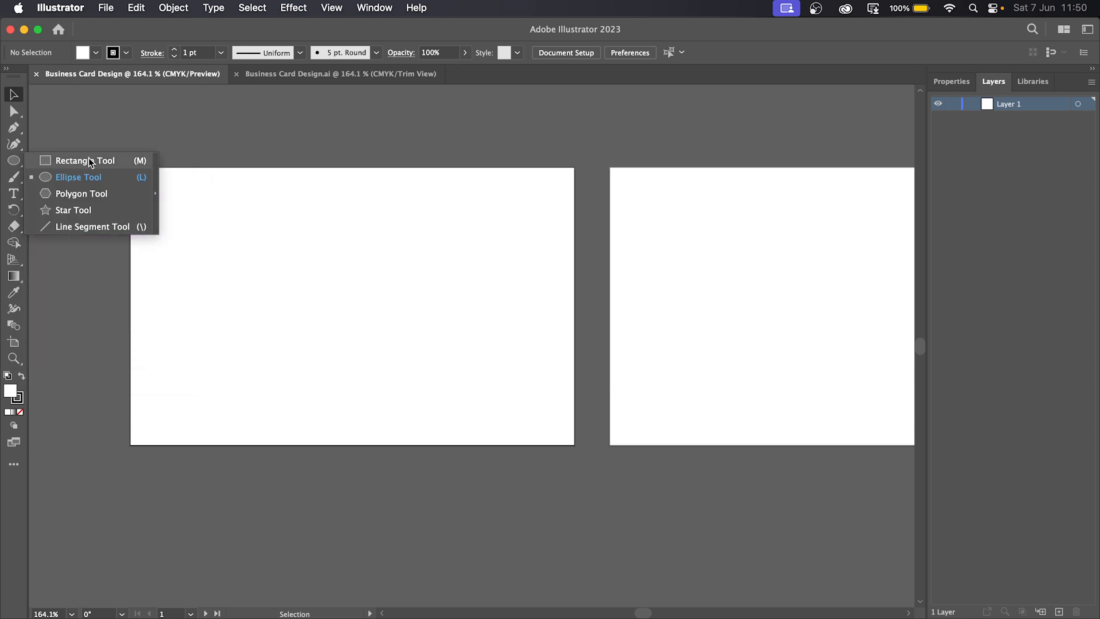
pyautogui.click(140, 166)
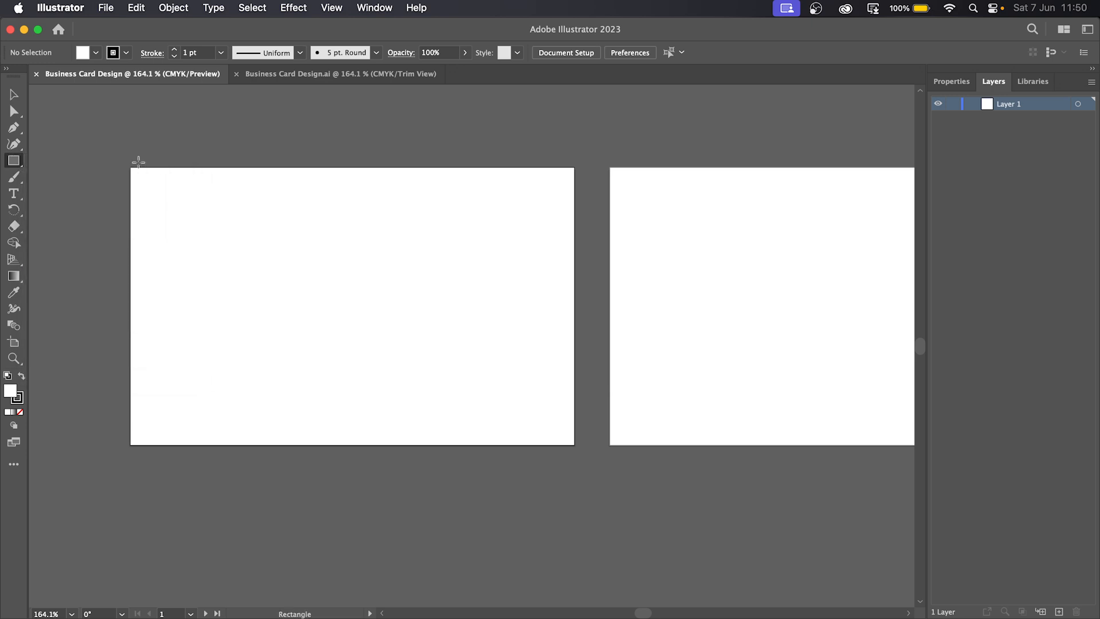
pyautogui.moveTo(111, 150); pyautogui.dragTo(293, 306)
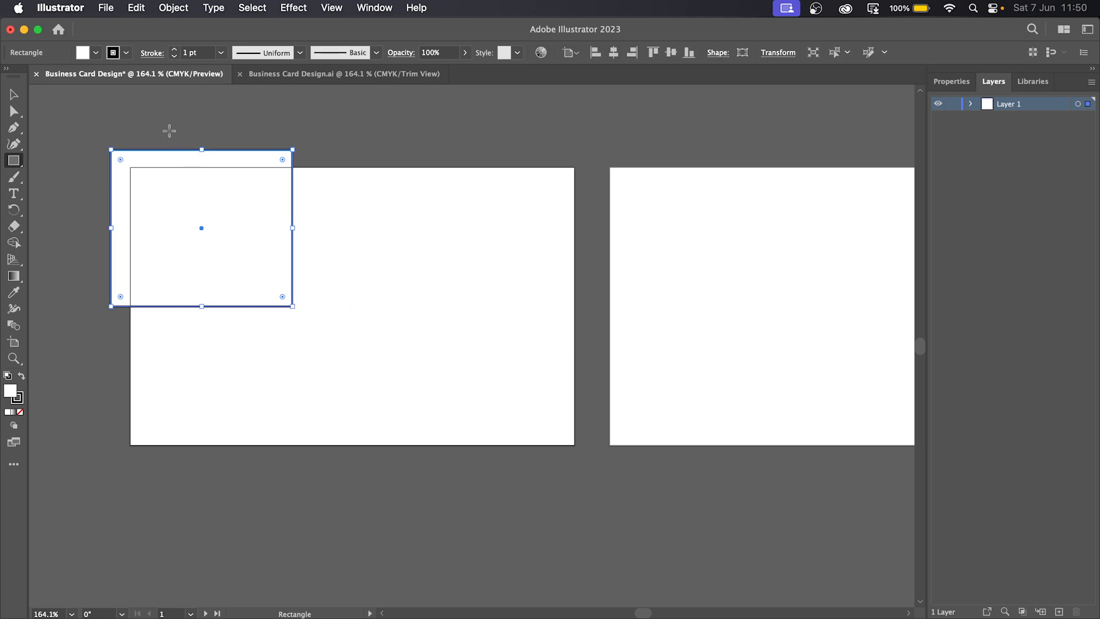
pyautogui.click(174, 55)
pyautogui.click(175, 56)
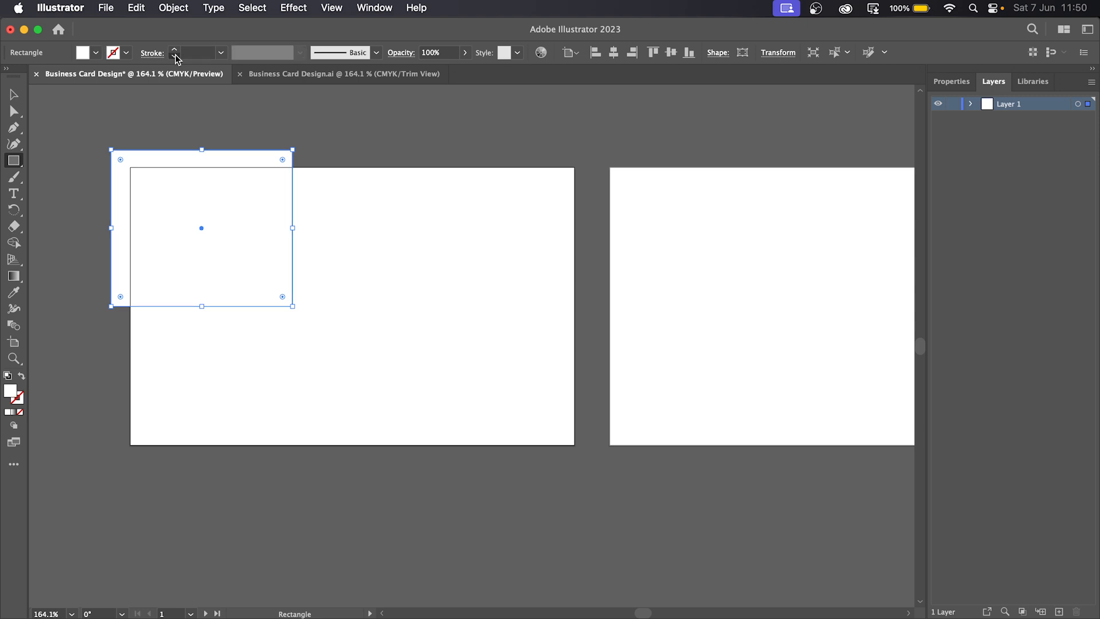
# - Try a 1 pt outline on the rectangle, then set its stroke back to 0 pt
pyautogui.click(13, 94)
pyautogui.click(362, 273)
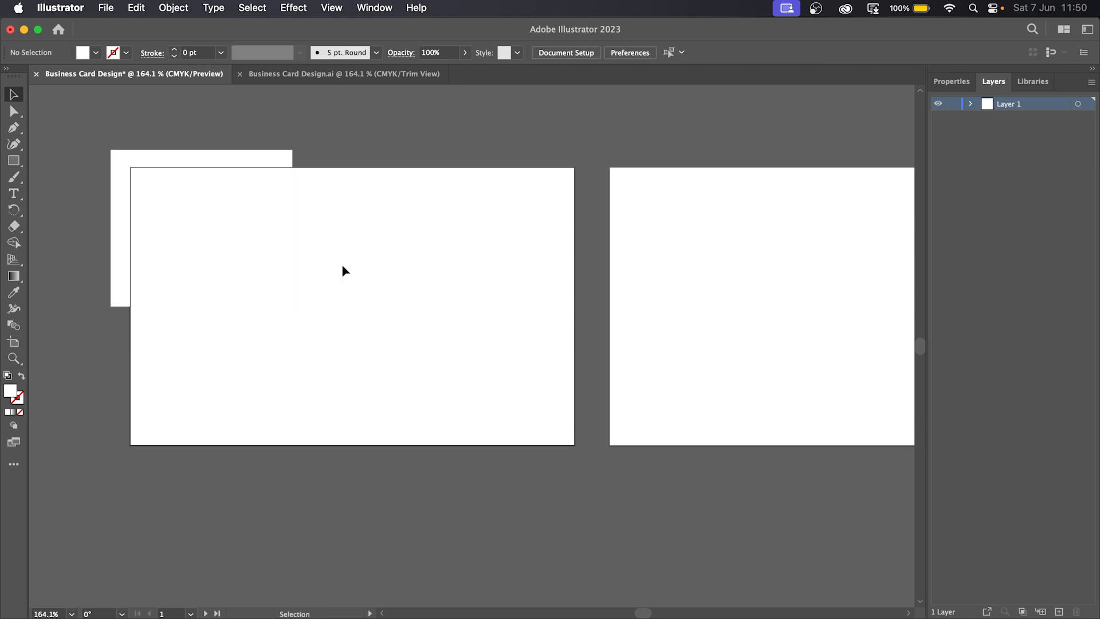
pyautogui.click(205, 207)
pyautogui.click(173, 50)
pyautogui.click(174, 49)
pyautogui.click(174, 49)
pyautogui.click(174, 49)
pyautogui.click(376, 259)
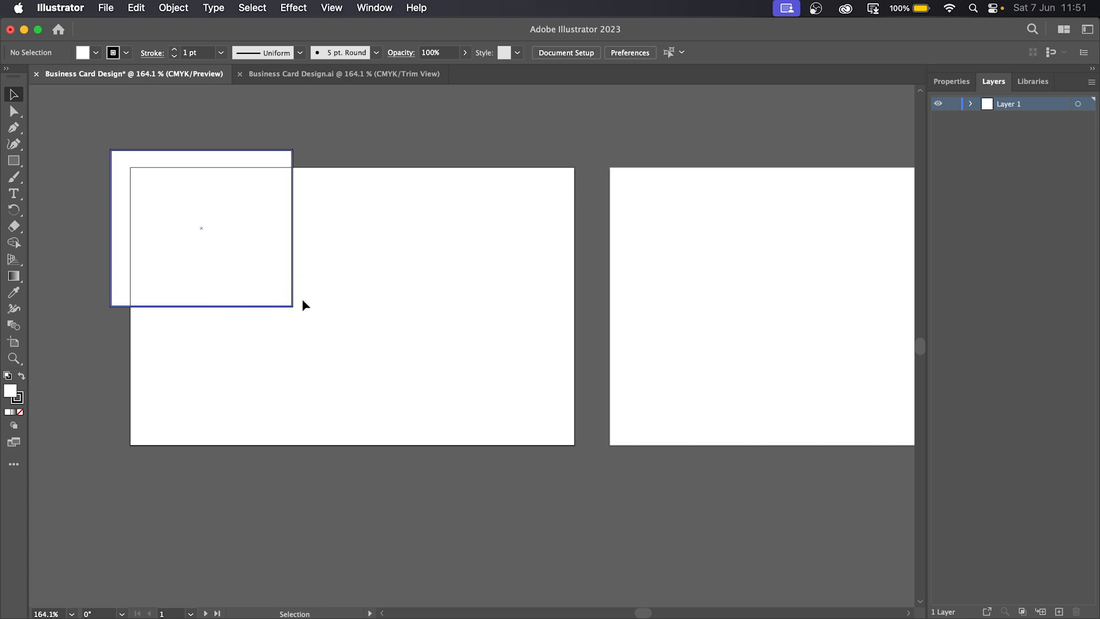
pyautogui.click(235, 246)
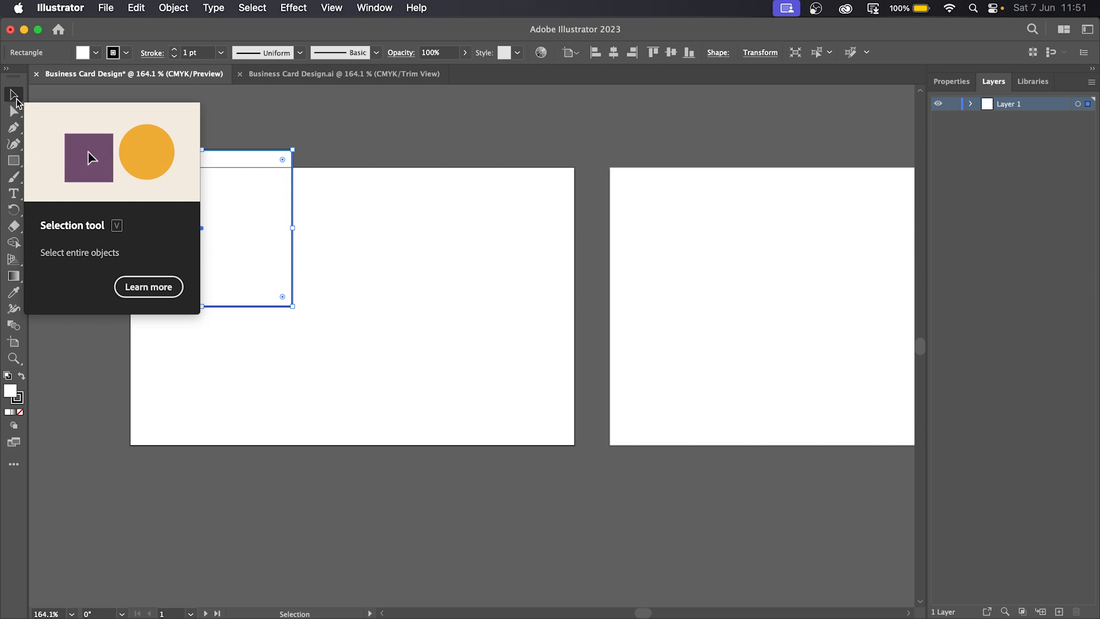
pyautogui.click(173, 56)
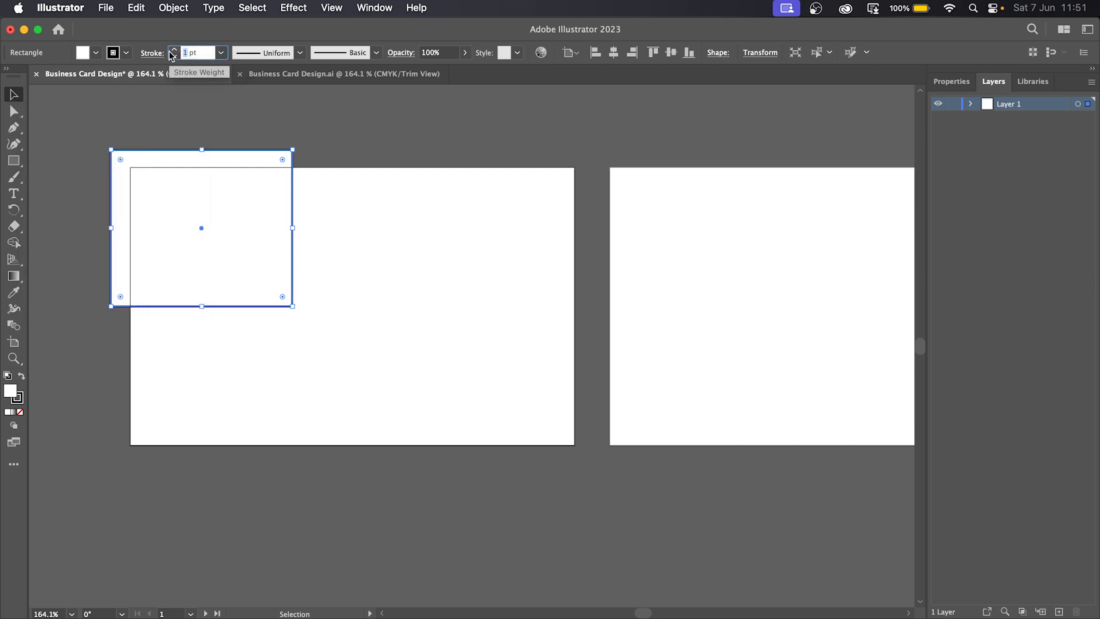
pyautogui.click(284, 128)
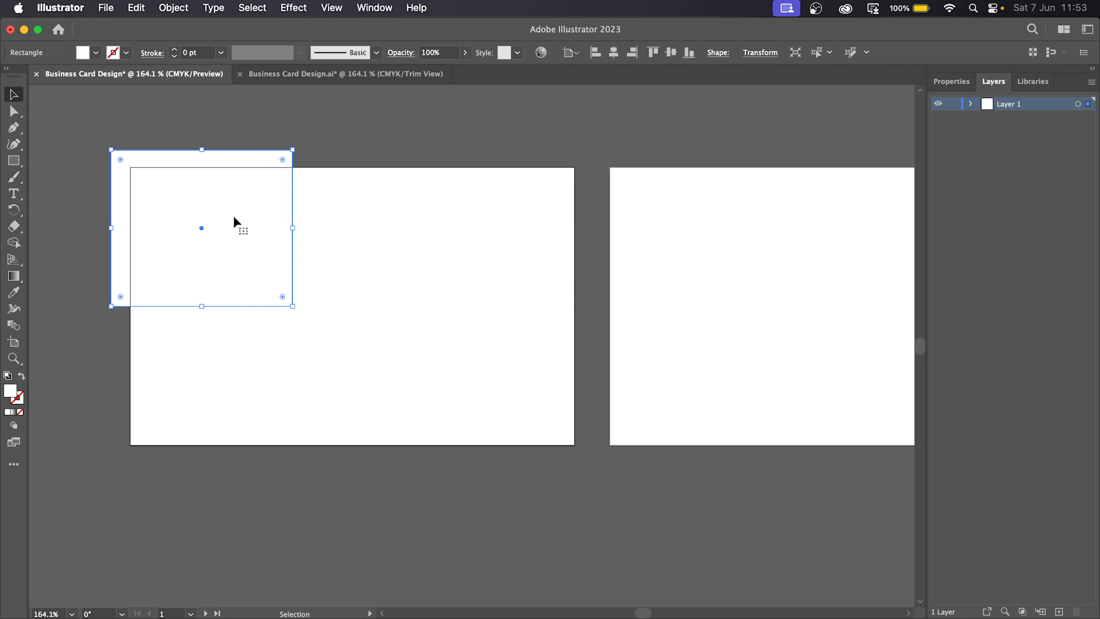
# - Fill the rectangle with orange #de6634 in the Color Picker
pyautogui.doubleClick(12, 392)
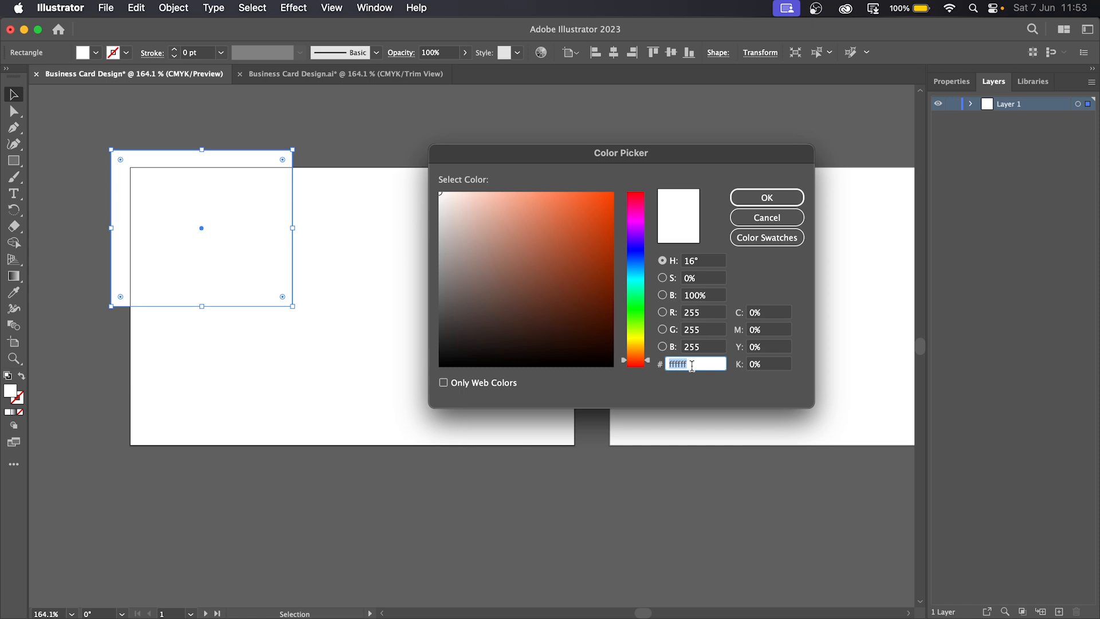
pyautogui.write('de6634')
pyautogui.click(632, 389)
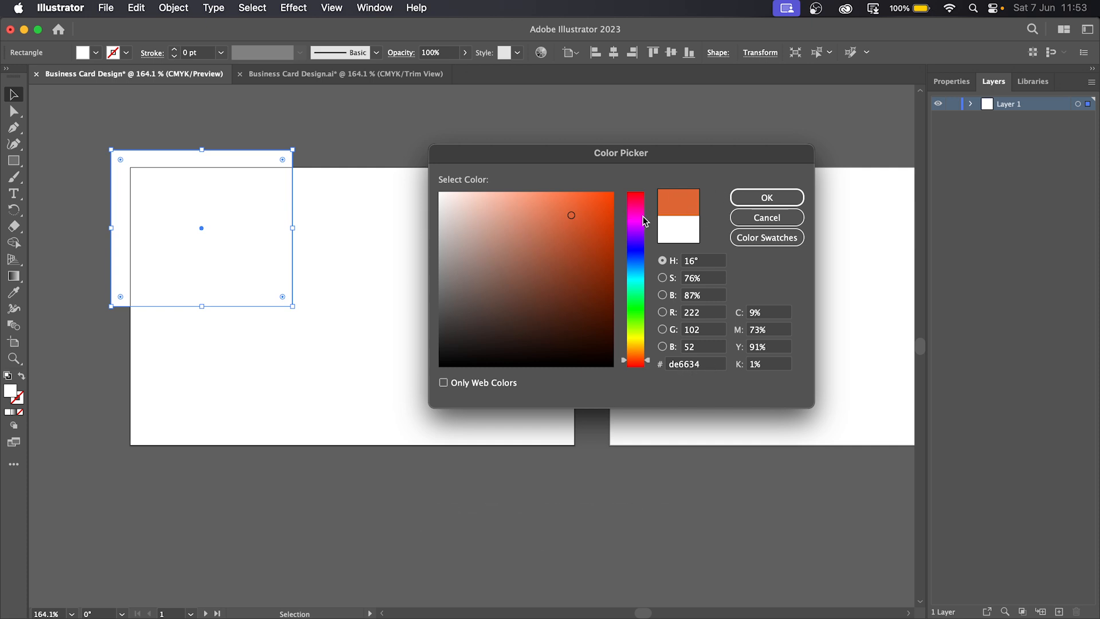
pyautogui.click(780, 198)
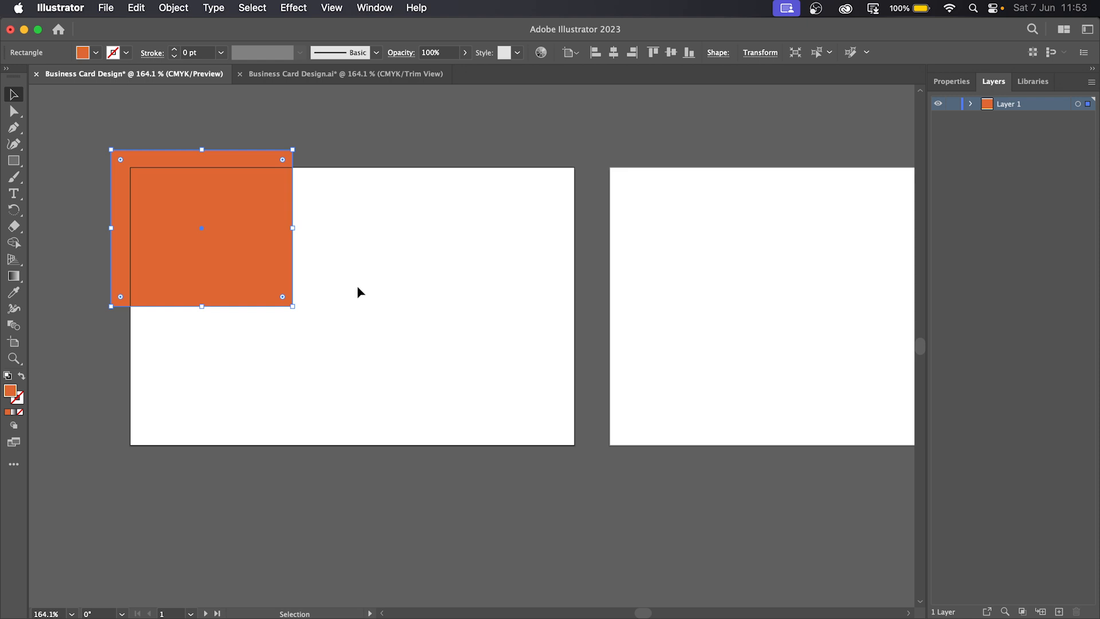
pyautogui.click(14, 111)
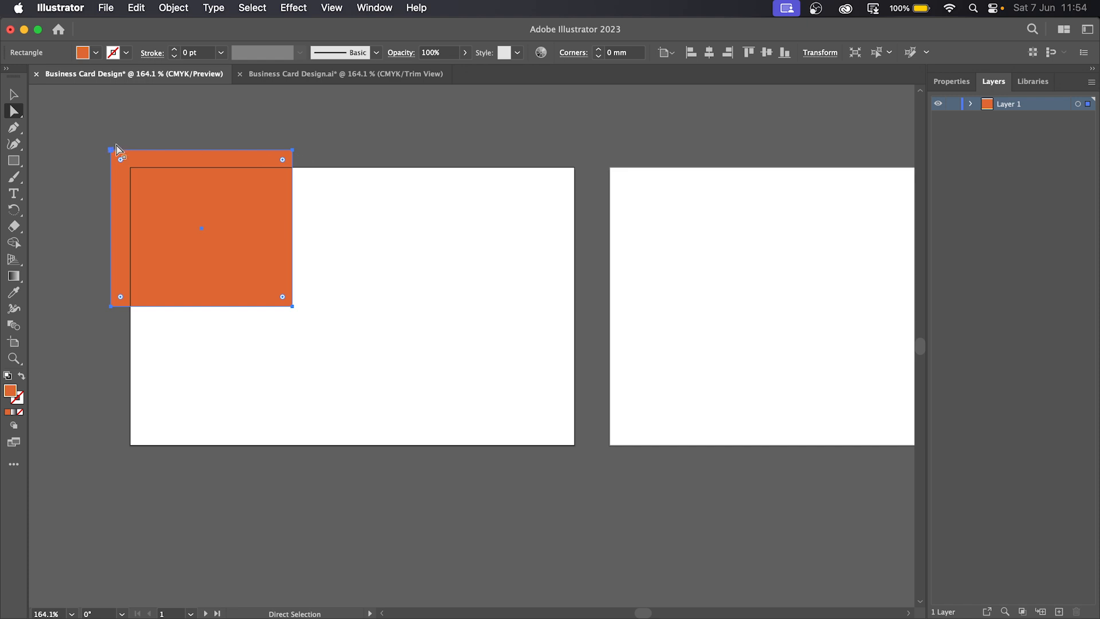
# - Round only the rectangle's bottom-right corner to about 9.7 mm
pyautogui.click(293, 307)
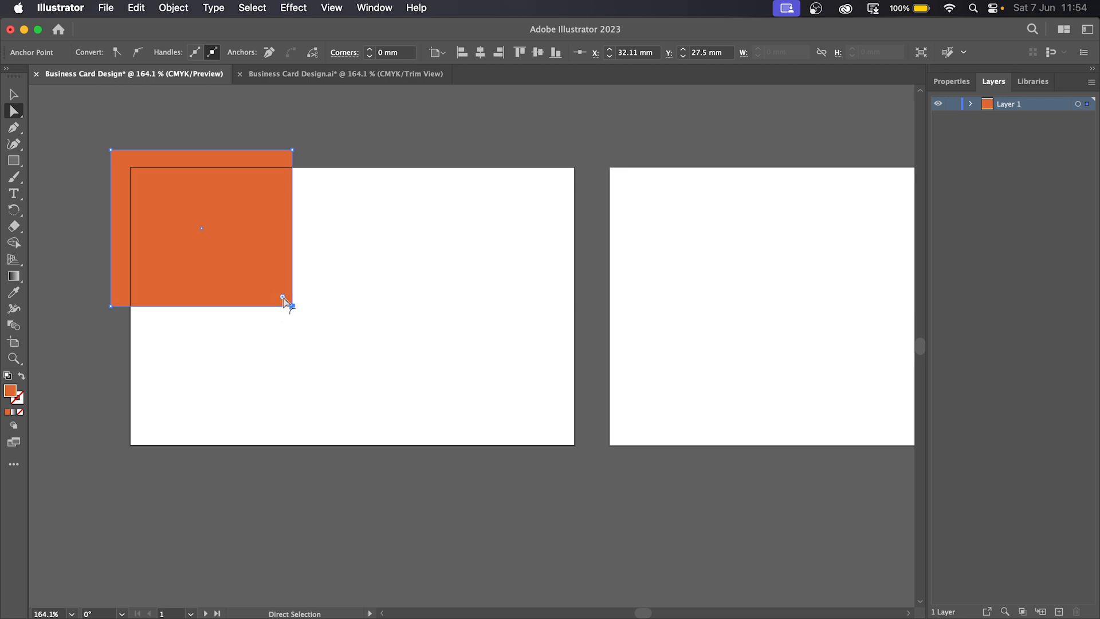
pyautogui.moveTo(284, 298); pyautogui.dragTo(238, 260)
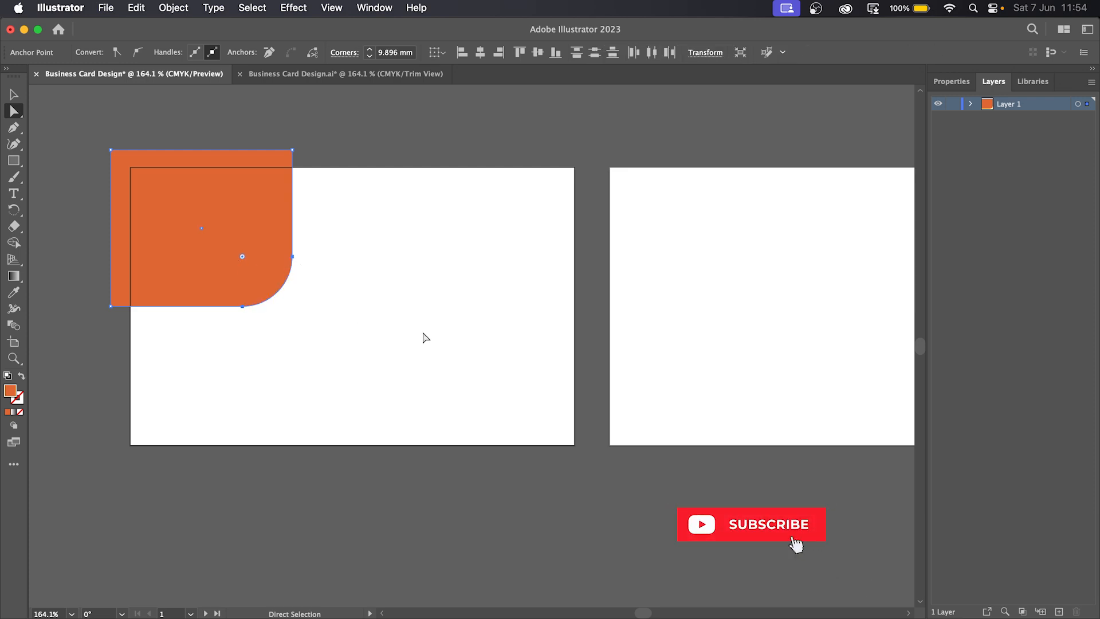
pyautogui.click(426, 328)
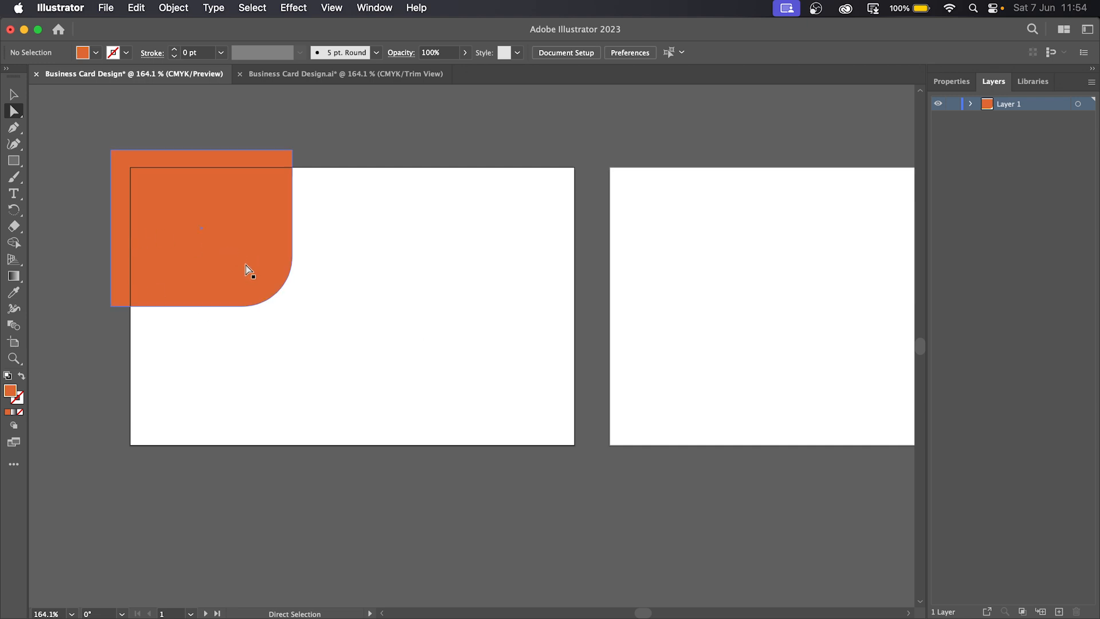
# - Copy and paste the rounded orange shape, placing the copy up-left over the original's corner
pyautogui.click(14, 95)
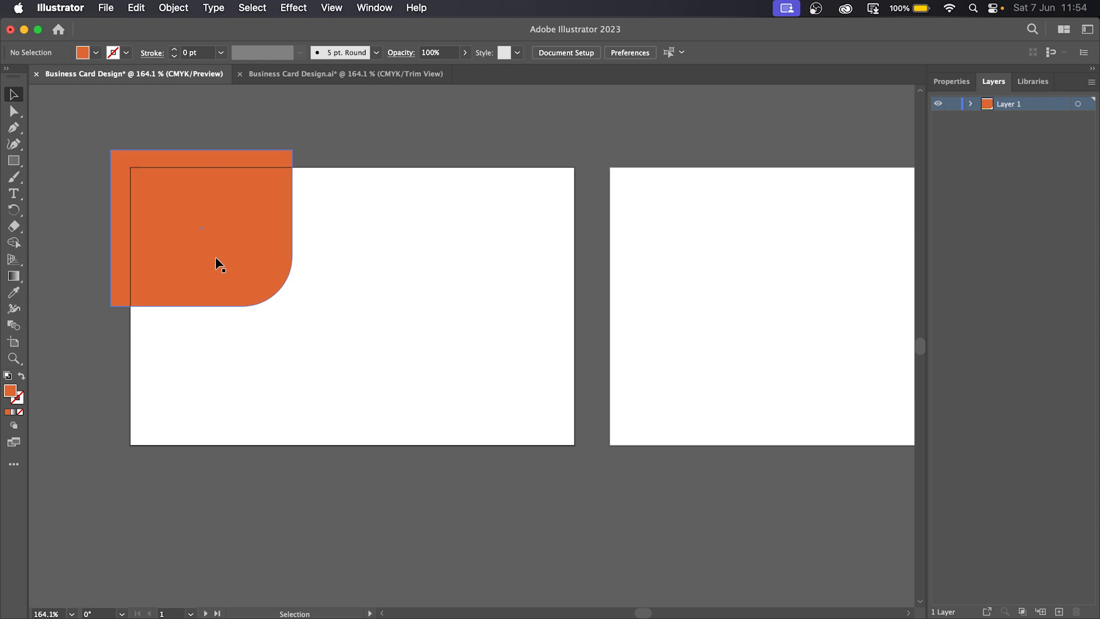
pyautogui.click(224, 236)
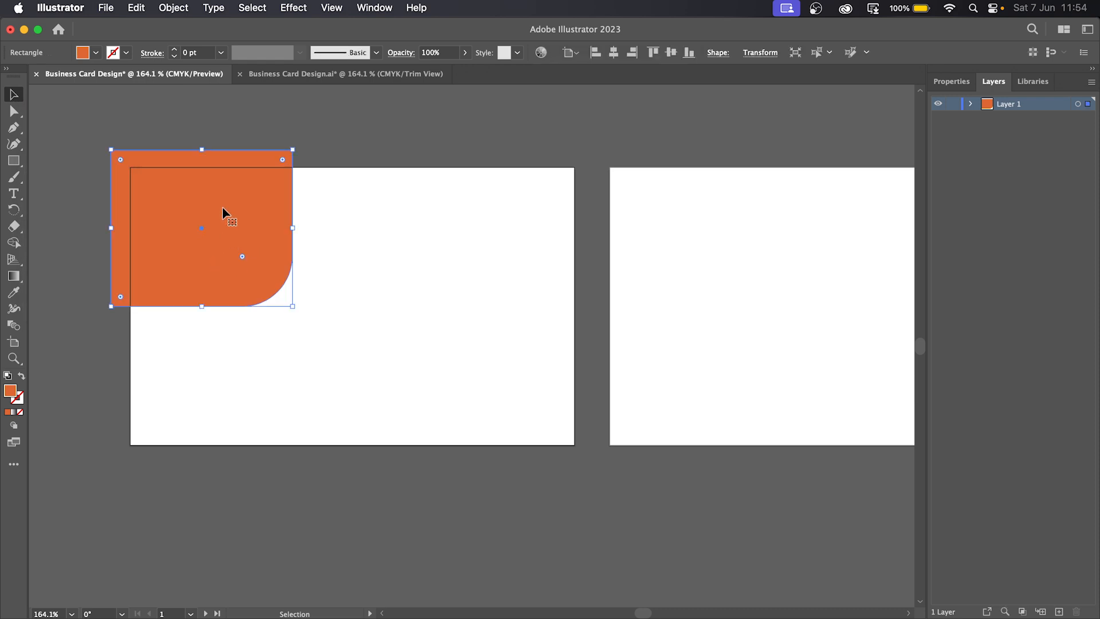
pyautogui.rightClick(222, 208)
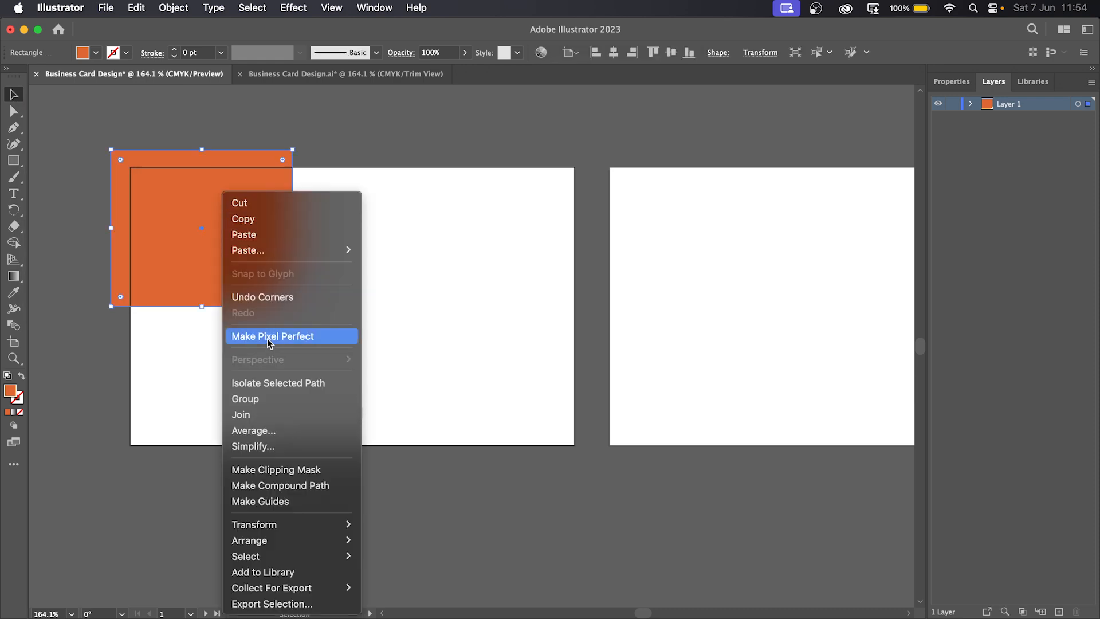
pyautogui.click(273, 223)
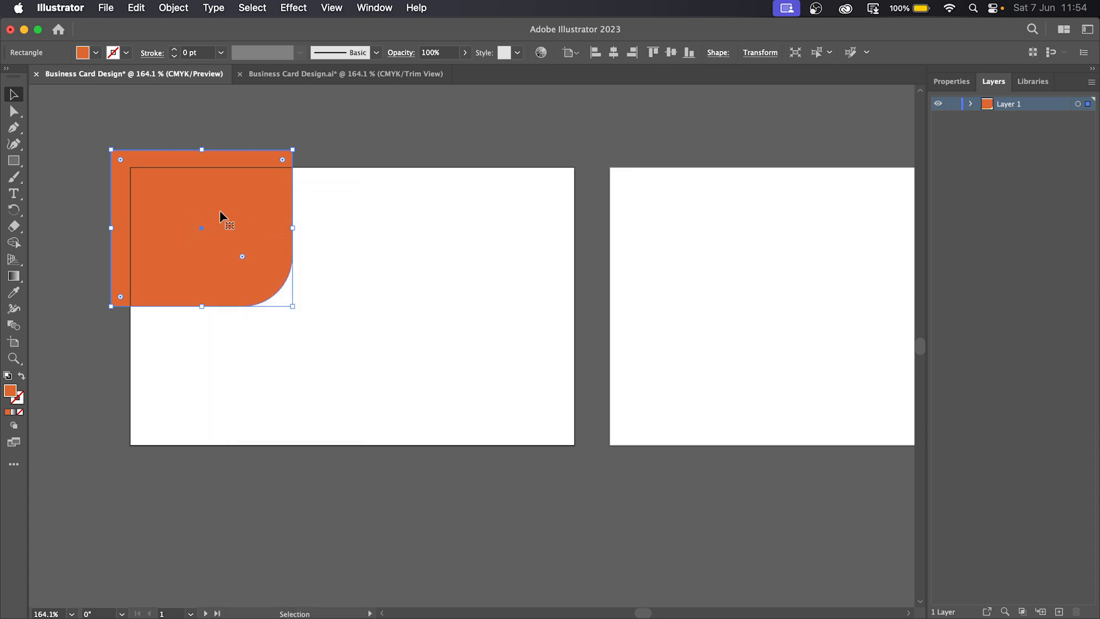
pyautogui.rightClick(222, 216)
pyautogui.click(245, 236)
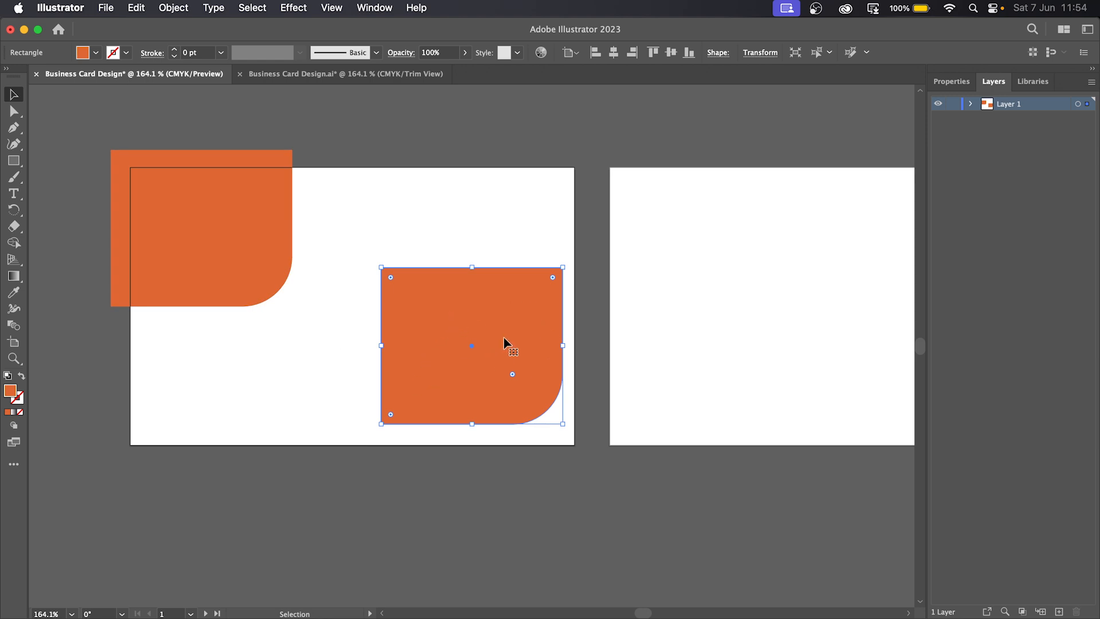
pyautogui.moveTo(511, 331); pyautogui.dragTo(182, 143)
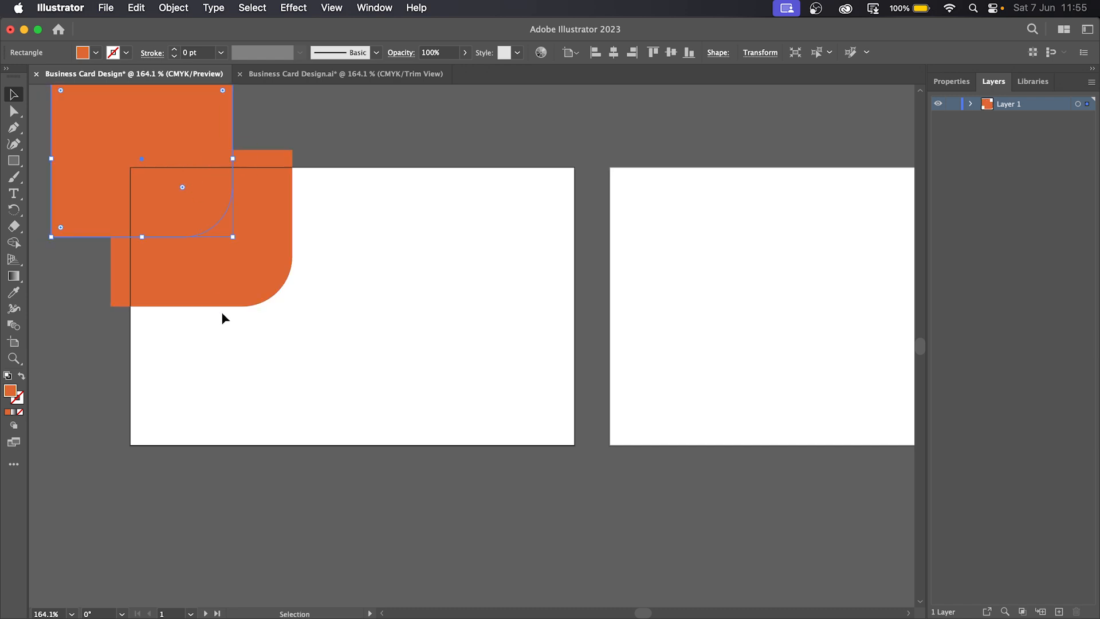
pyautogui.moveTo(91, 119); pyautogui.dragTo(136, 105)
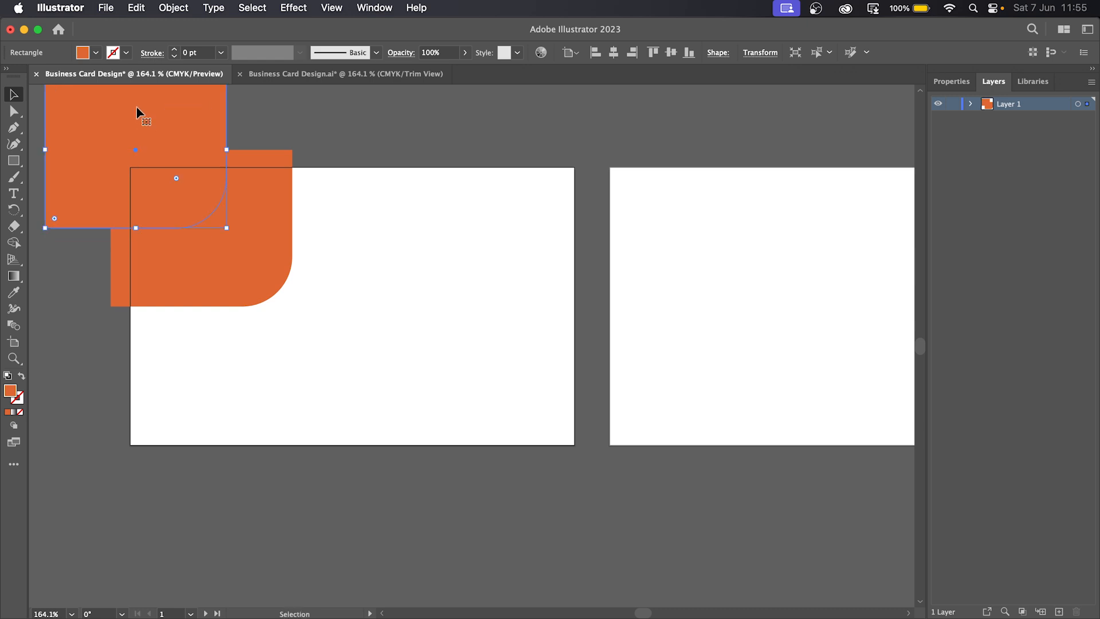
pyautogui.scroll(3, 209, 272)
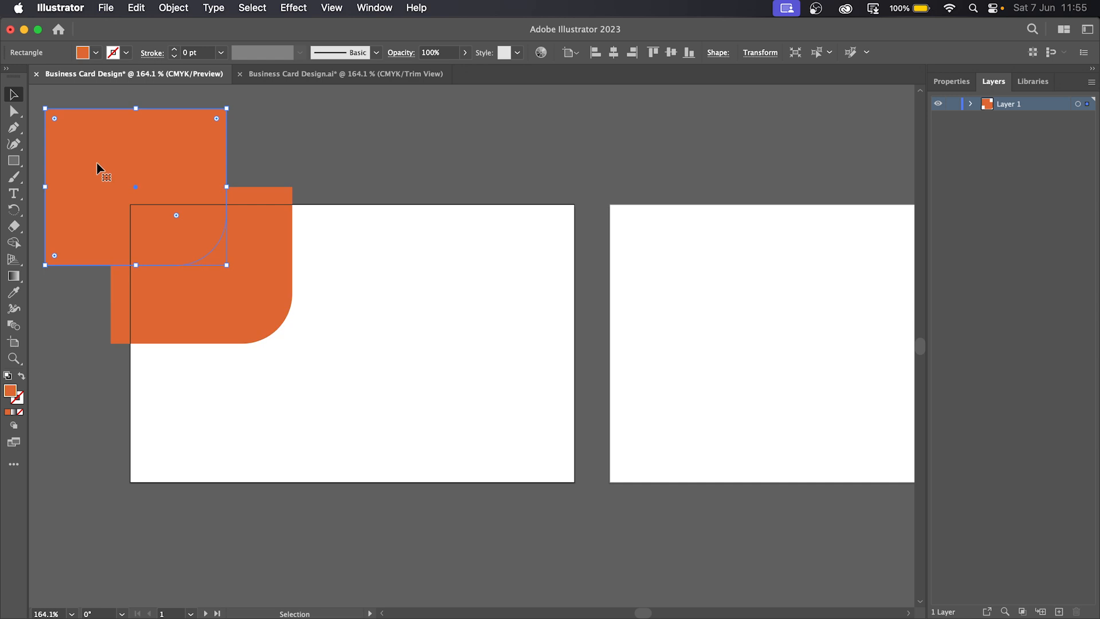
# - Change the copy's fill to the lighter orange ff7f52
pyautogui.doubleClick(11, 395)
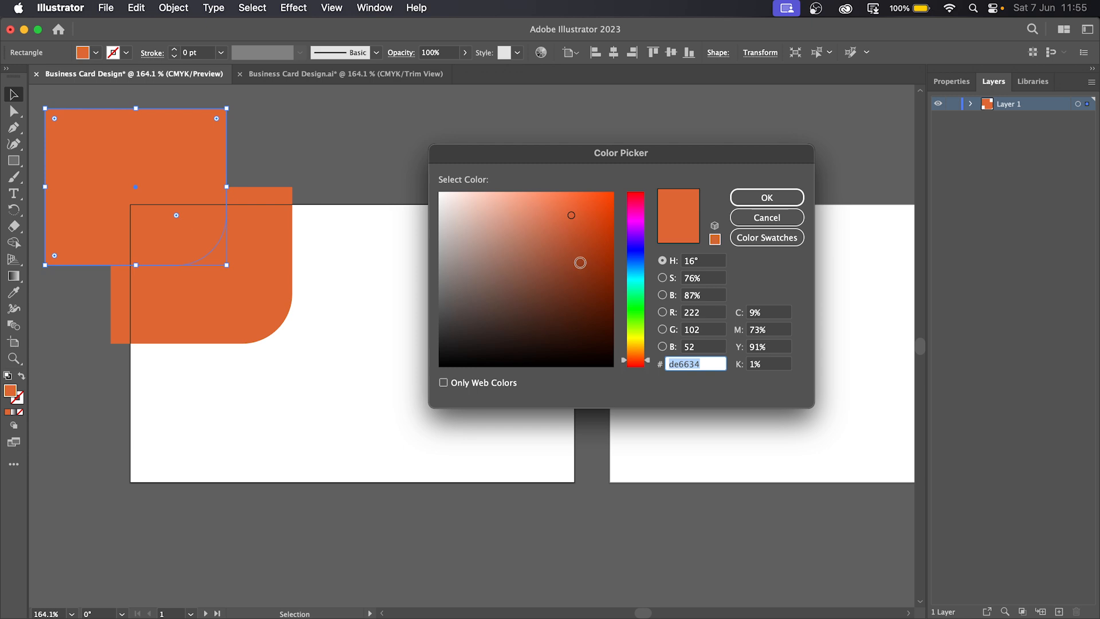
pyautogui.moveTo(573, 217); pyautogui.dragTo(558, 181)
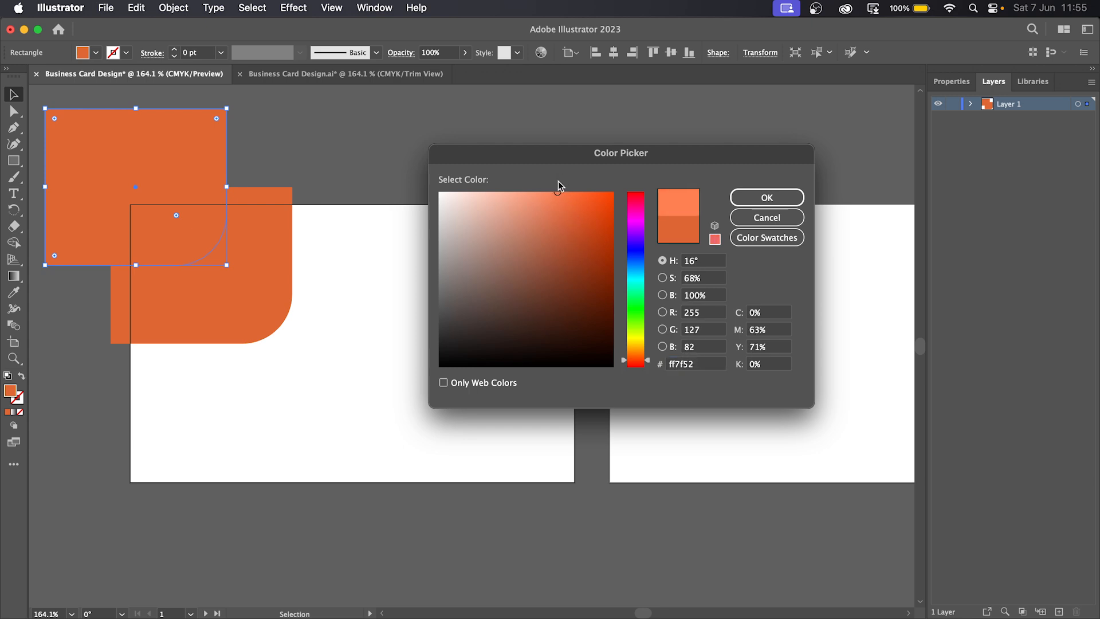
pyautogui.click(788, 196)
pyautogui.click(497, 156)
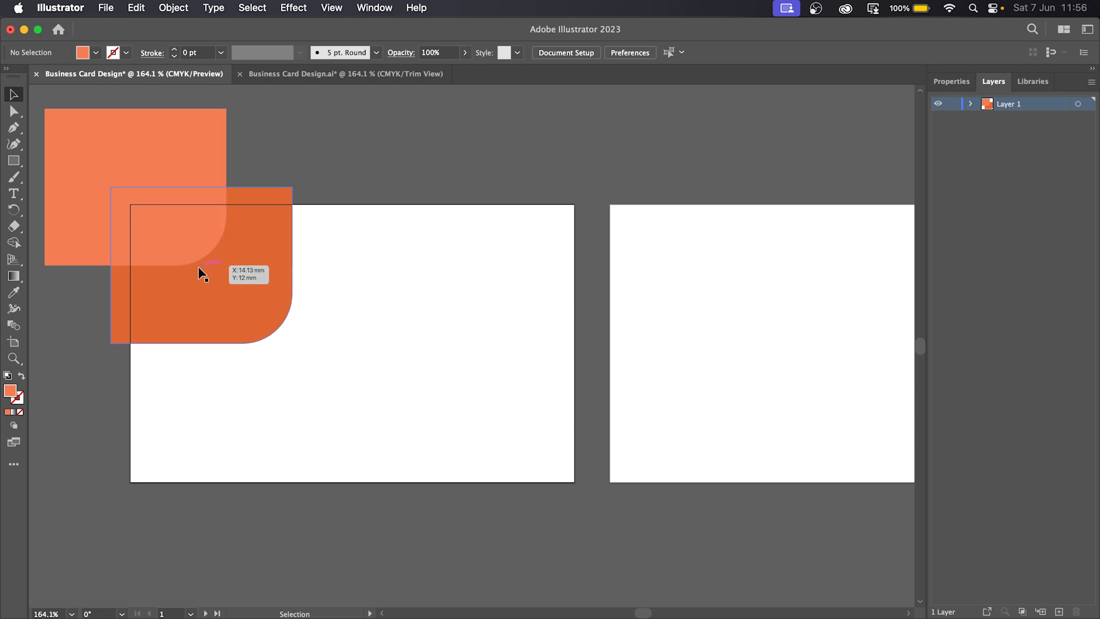
# - Turn on Trim View from the View menu
pyautogui.click(338, 9)
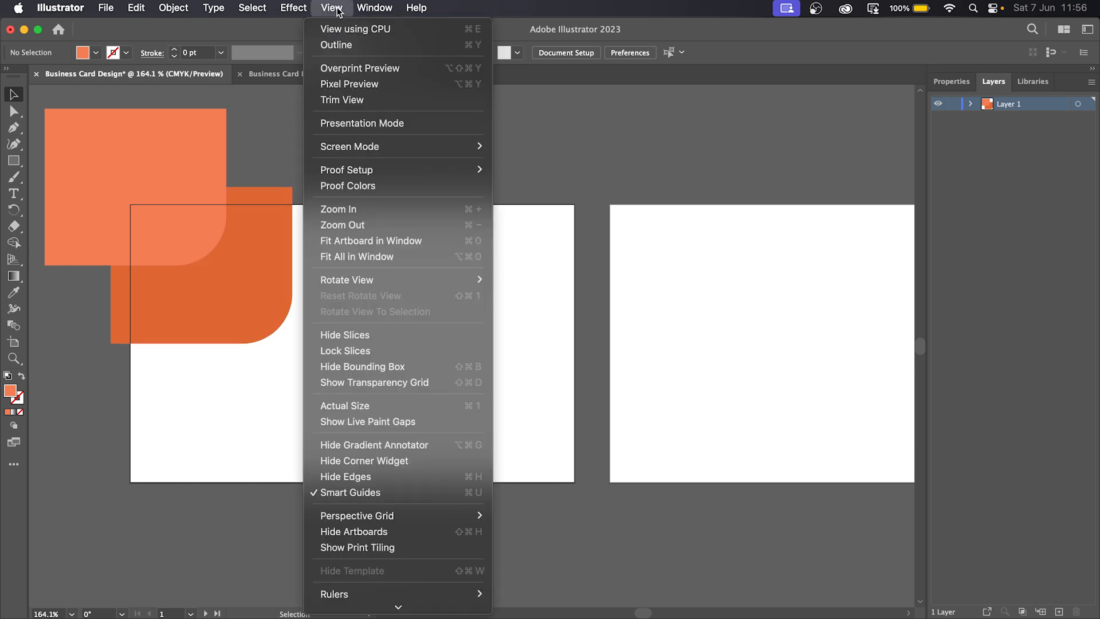
pyautogui.click(351, 101)
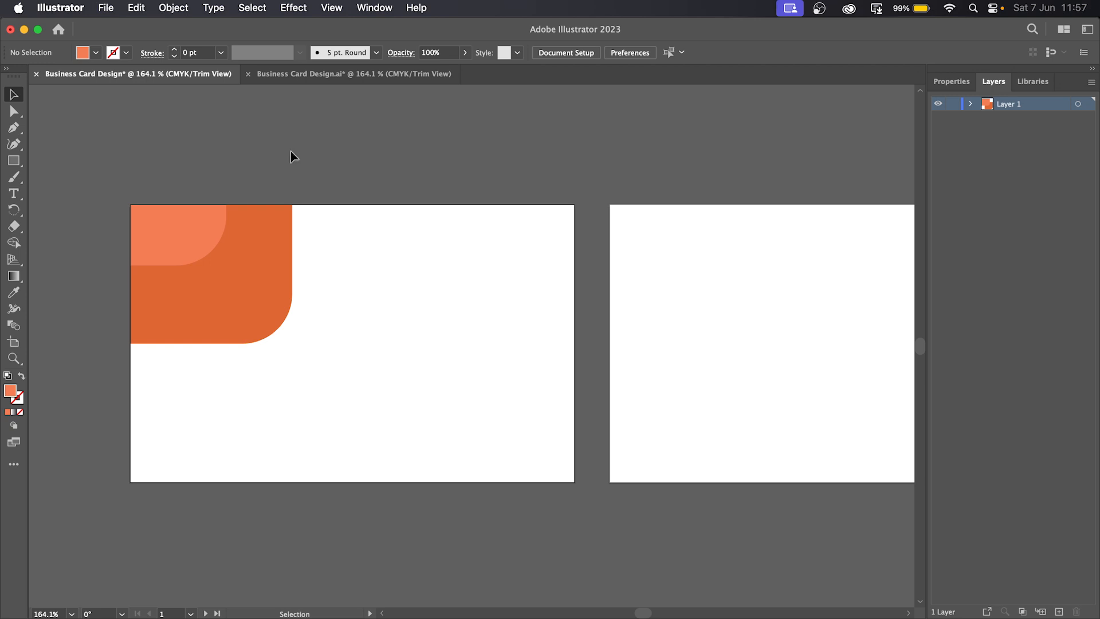
# - Alt-drag a copy of the darker orange shape to the card's bottom edge and widen it leftward
pyautogui.click(262, 288)
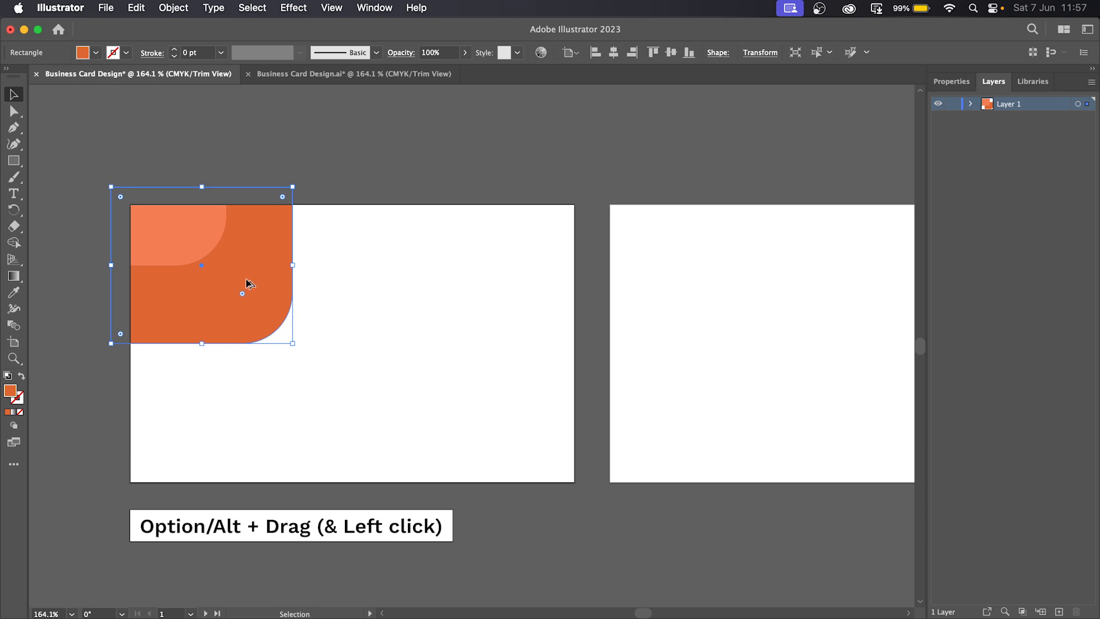
pyautogui.moveTo(245, 273); pyautogui.dragTo(546, 527)
pyautogui.moveTo(409, 514); pyautogui.dragTo(348, 510)
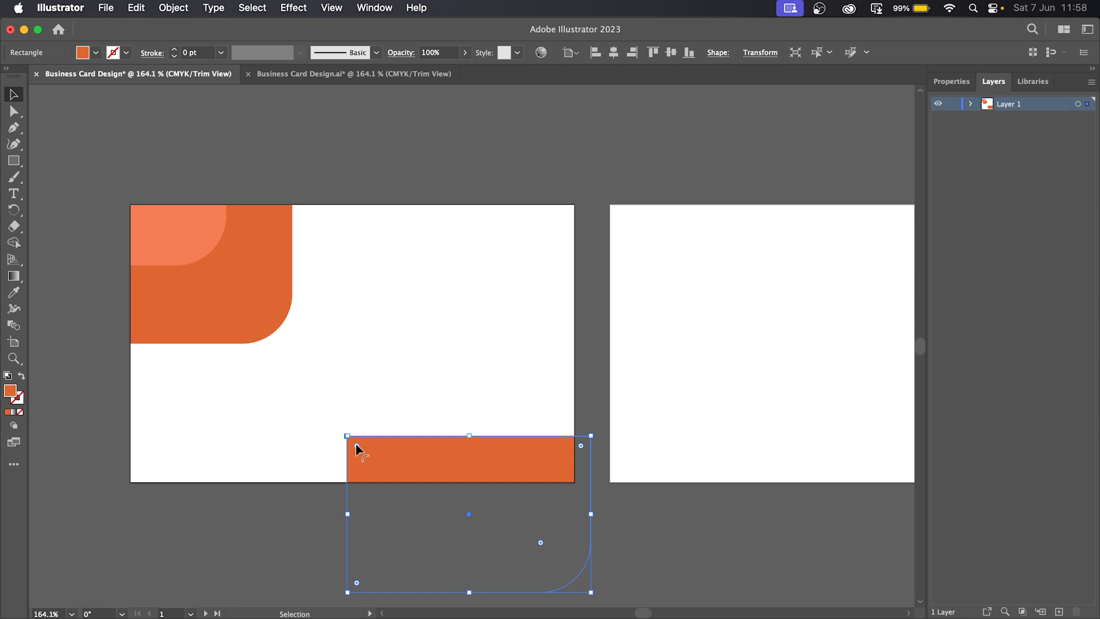
# - Undo an all-corner rounding, then round only the strip's top-left corner
pyautogui.moveTo(356, 445); pyautogui.dragTo(388, 485)
pyautogui.press('super+shift+b')
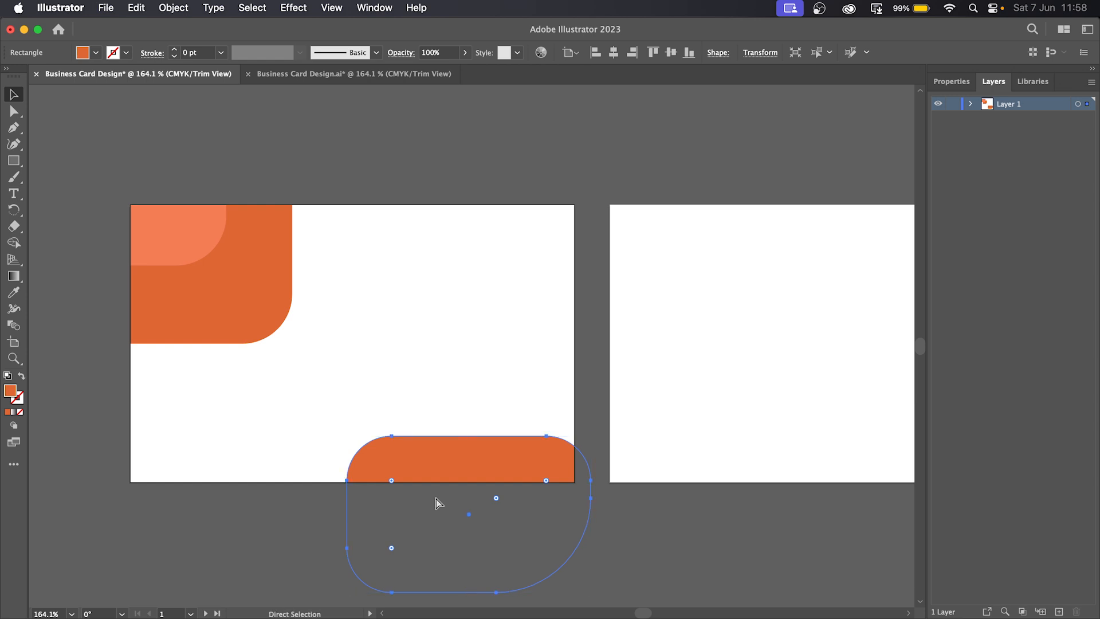
pyautogui.press('super+z')
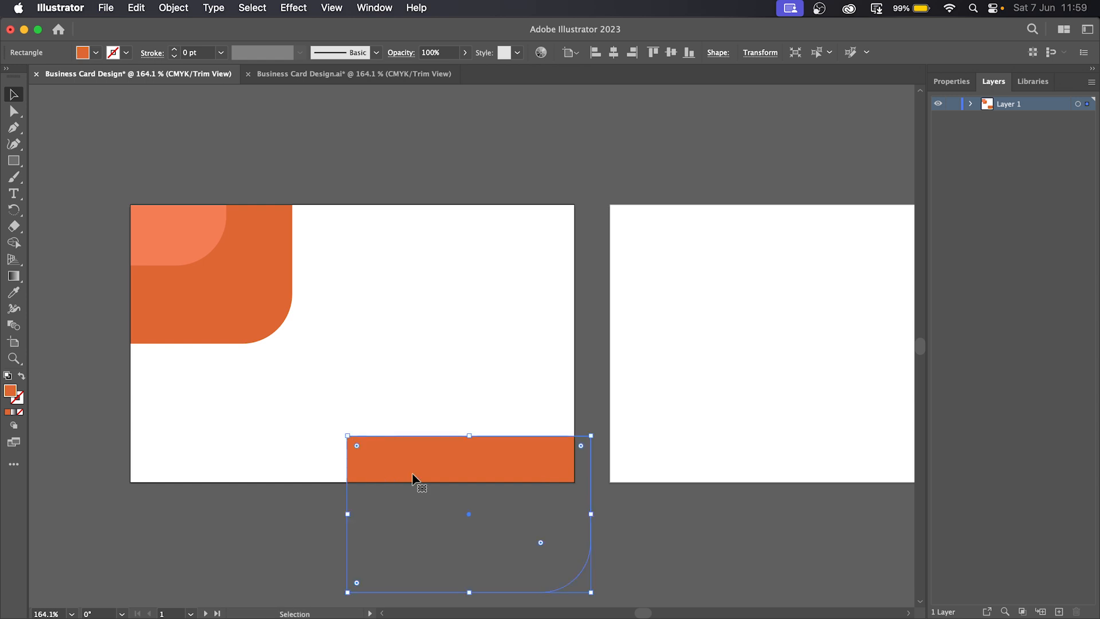
pyautogui.click(13, 113)
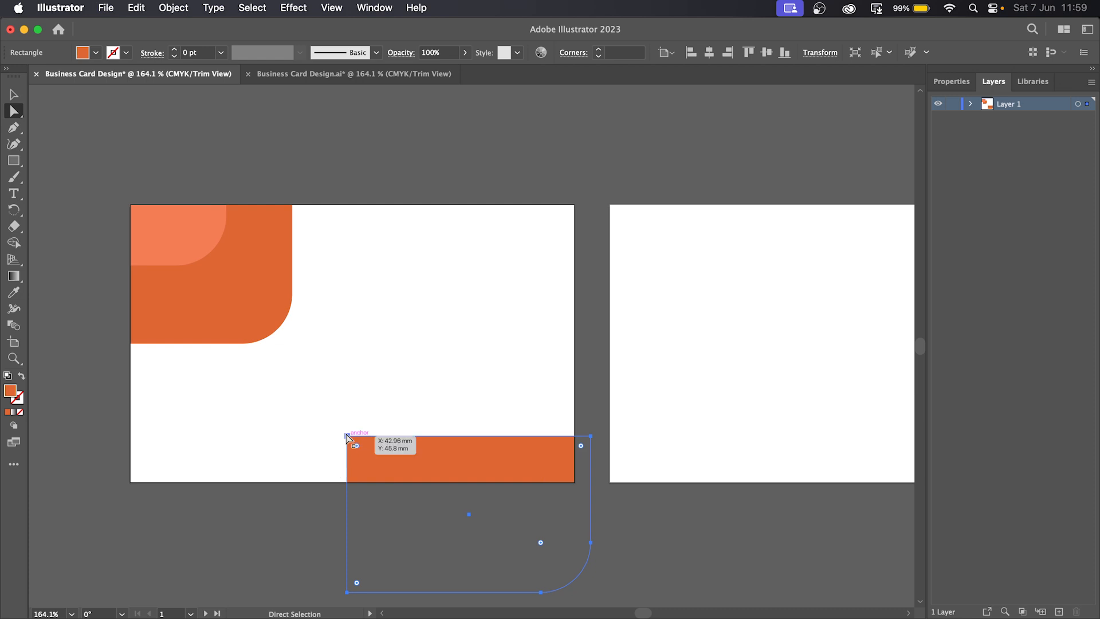
pyautogui.click(347, 437)
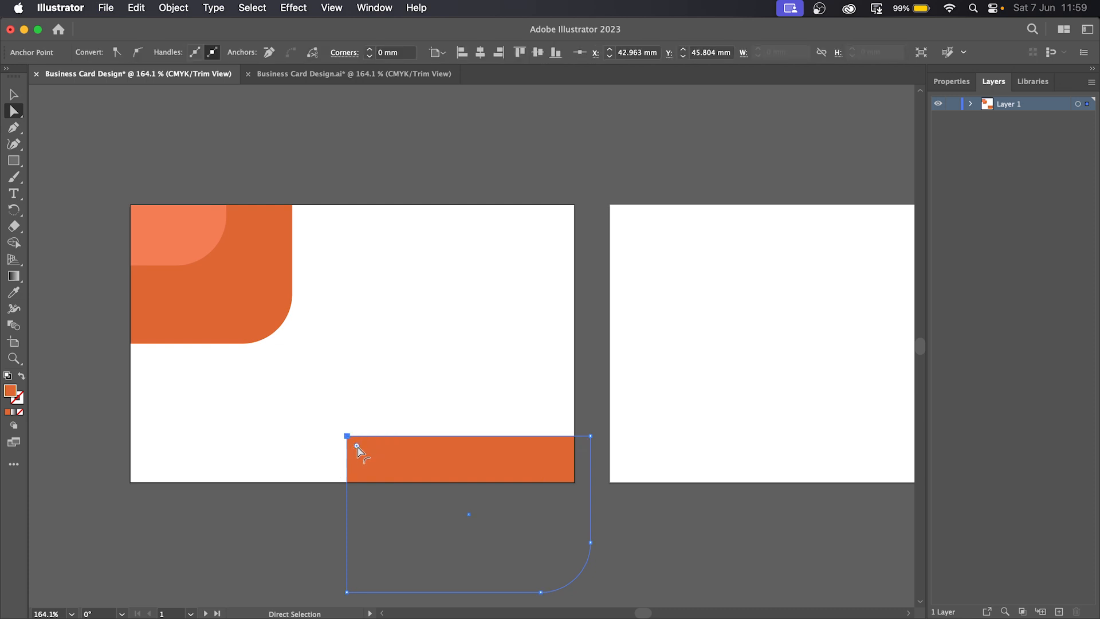
pyautogui.moveTo(357, 447)
pyautogui.mouseDown()
pyautogui.moveTo(384, 479)
pyautogui.moveTo(374, 451)
pyautogui.mouseUp()
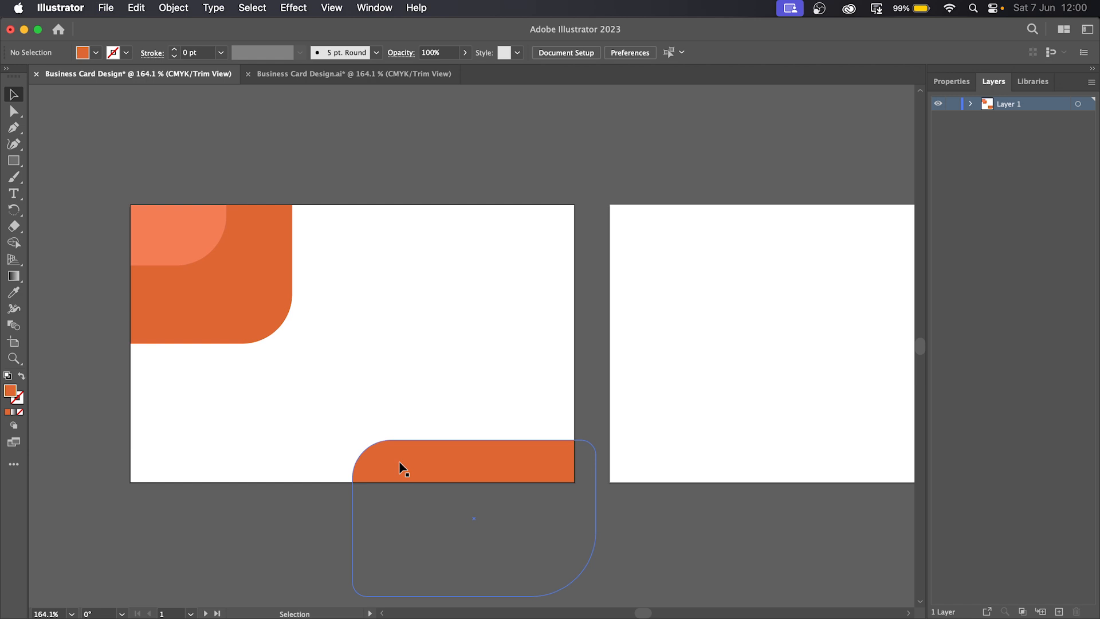
# - Draw a large ellipse straddling the card's bottom edge with the Ellipse tool
pyautogui.click(403, 468)
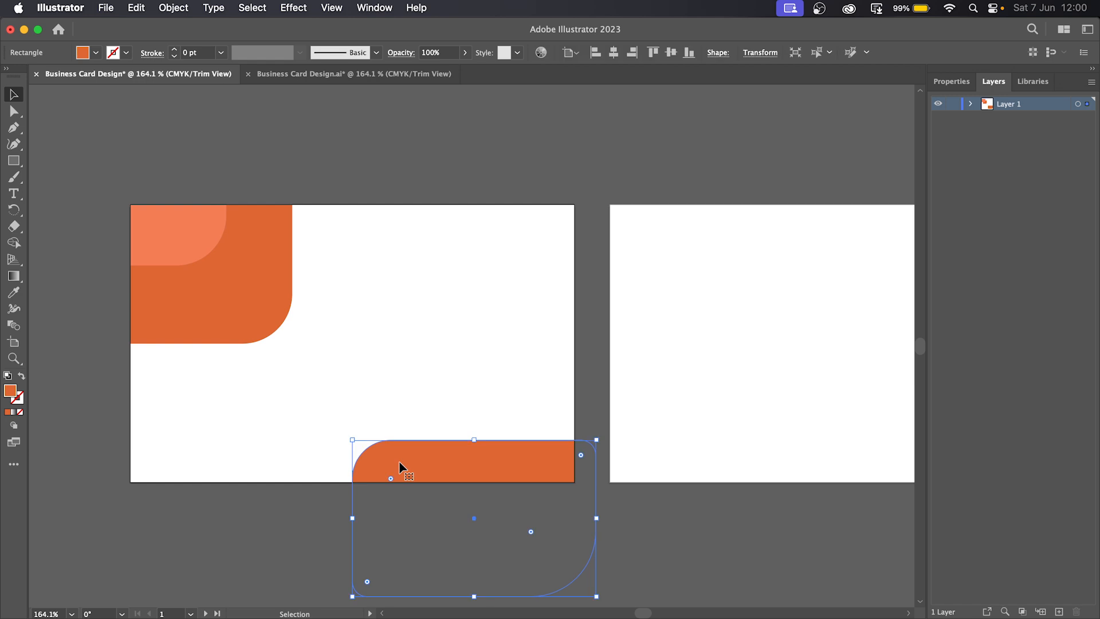
pyautogui.click(13, 165)
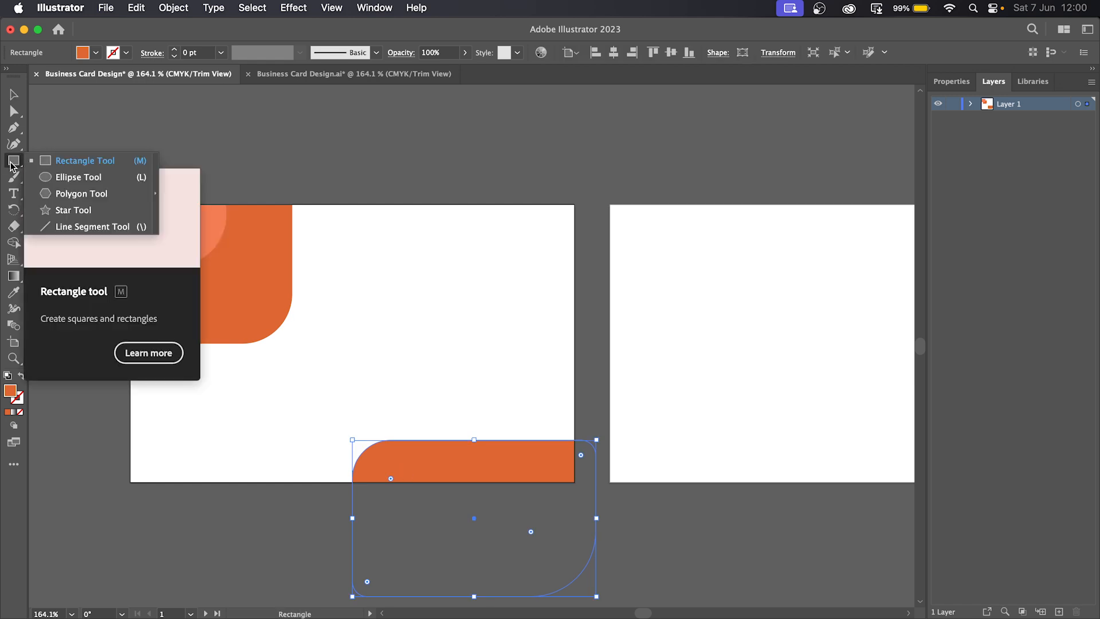
pyautogui.click(75, 179)
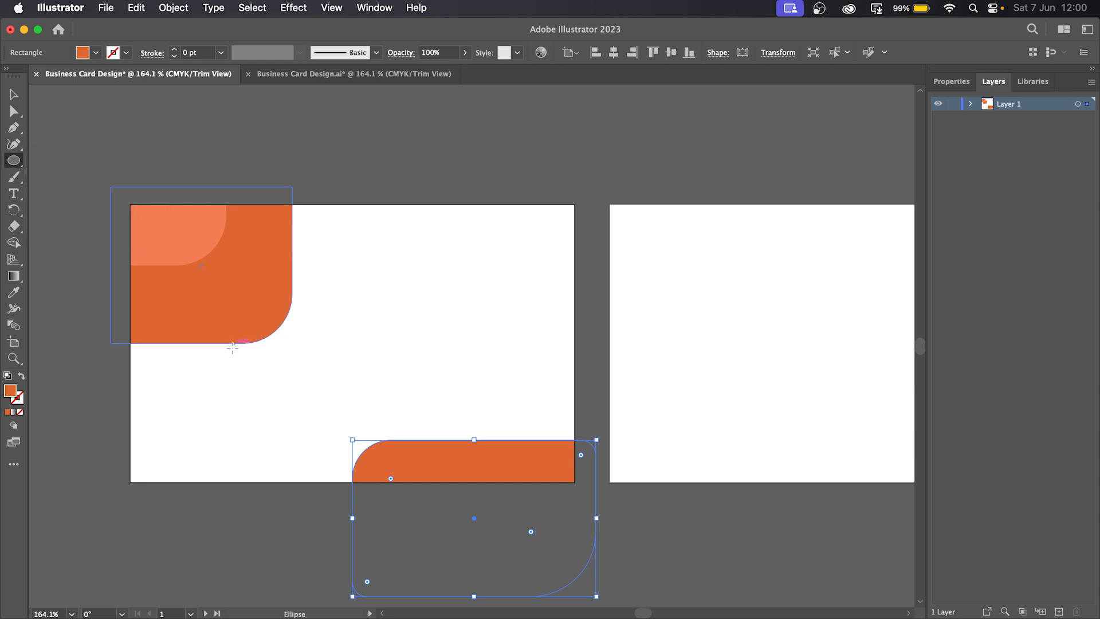
pyautogui.moveTo(206, 370); pyautogui.dragTo(471, 591)
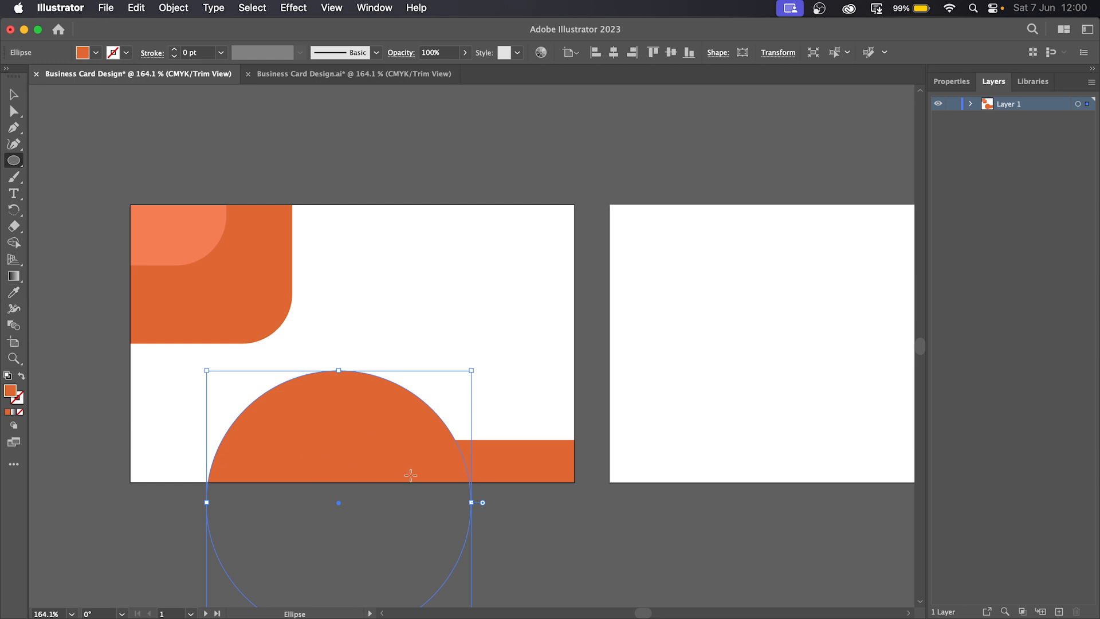
# - Sample the corner shape's light orange onto the half-circle and shift it slightly right
pyautogui.click(15, 294)
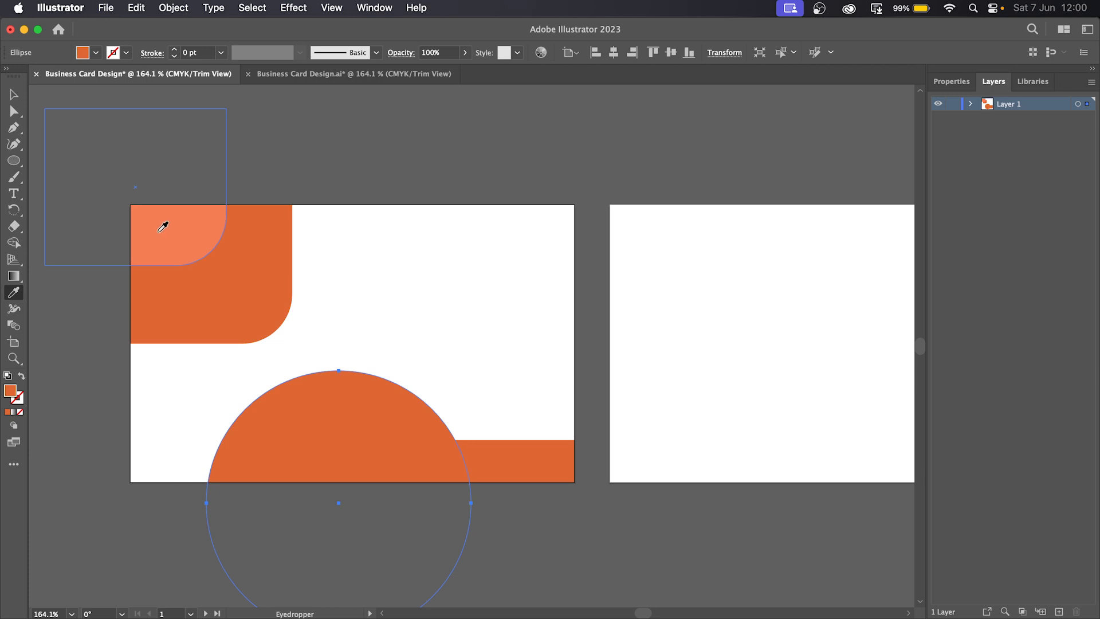
pyautogui.click(162, 227)
pyautogui.click(15, 98)
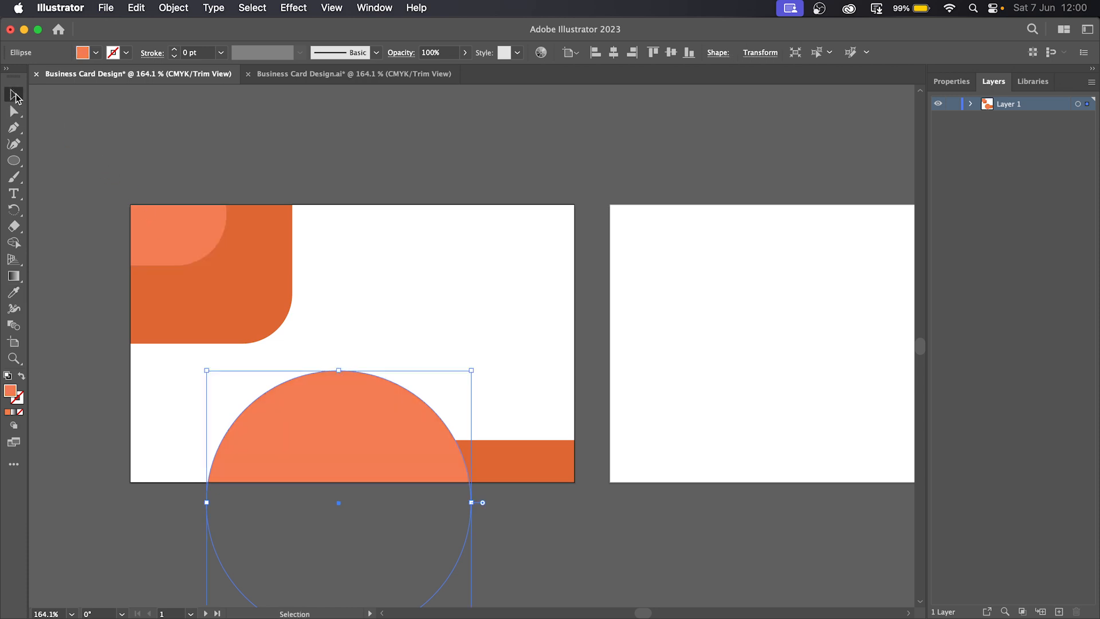
pyautogui.moveTo(351, 424); pyautogui.dragTo(410, 425)
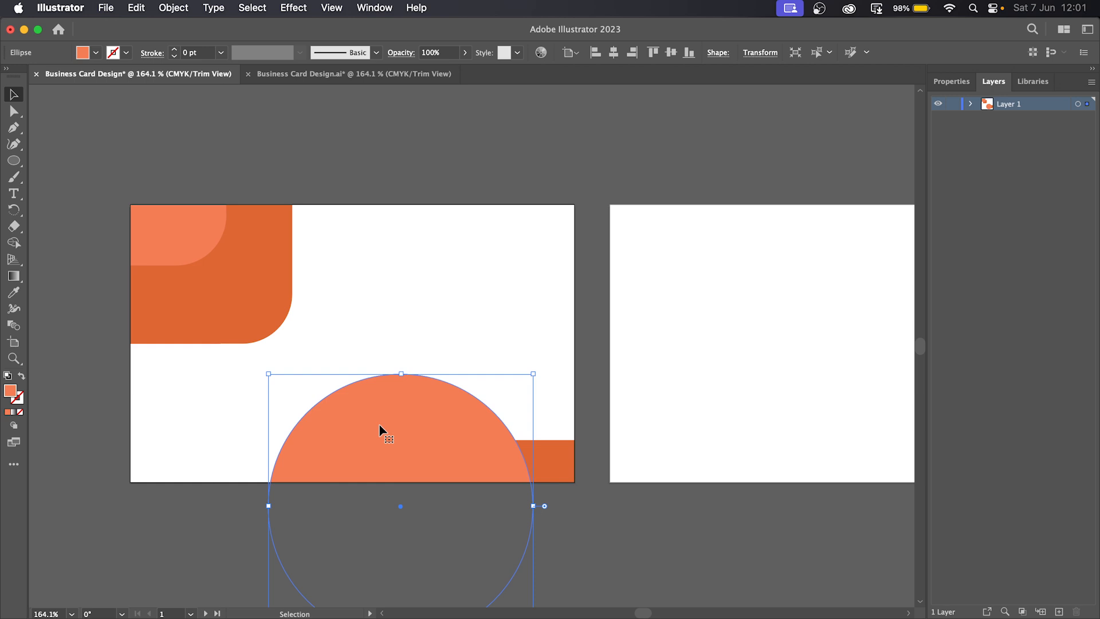
# - Fill the half-circle with peach #f7a88f in the Color Picker and lower it slightly
pyautogui.doubleClick(9, 390)
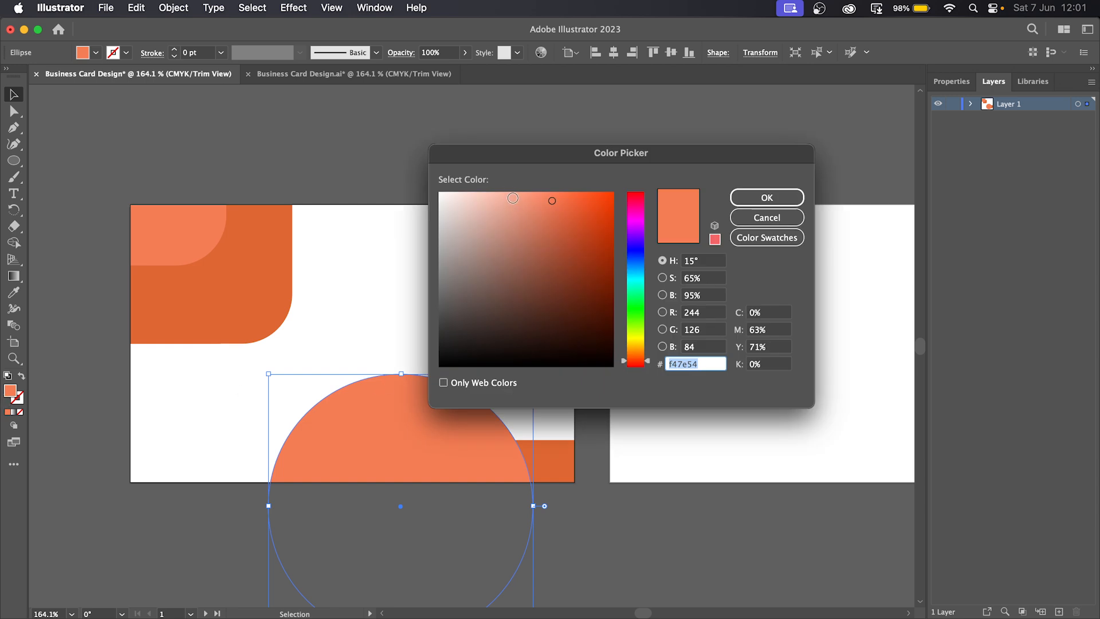
pyautogui.click(512, 197)
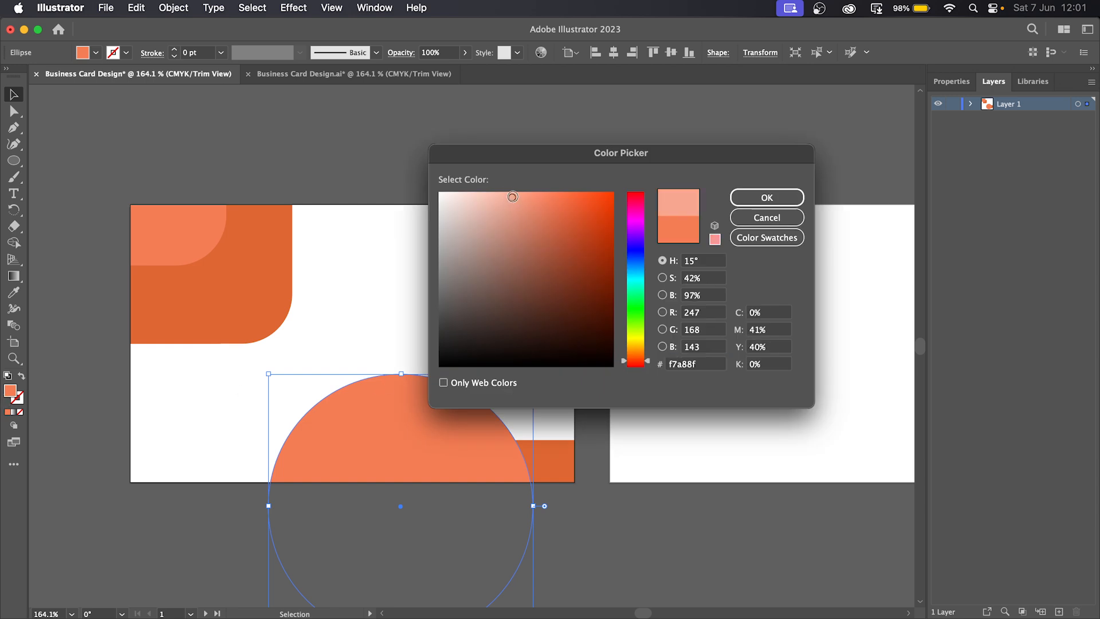
pyautogui.click(779, 197)
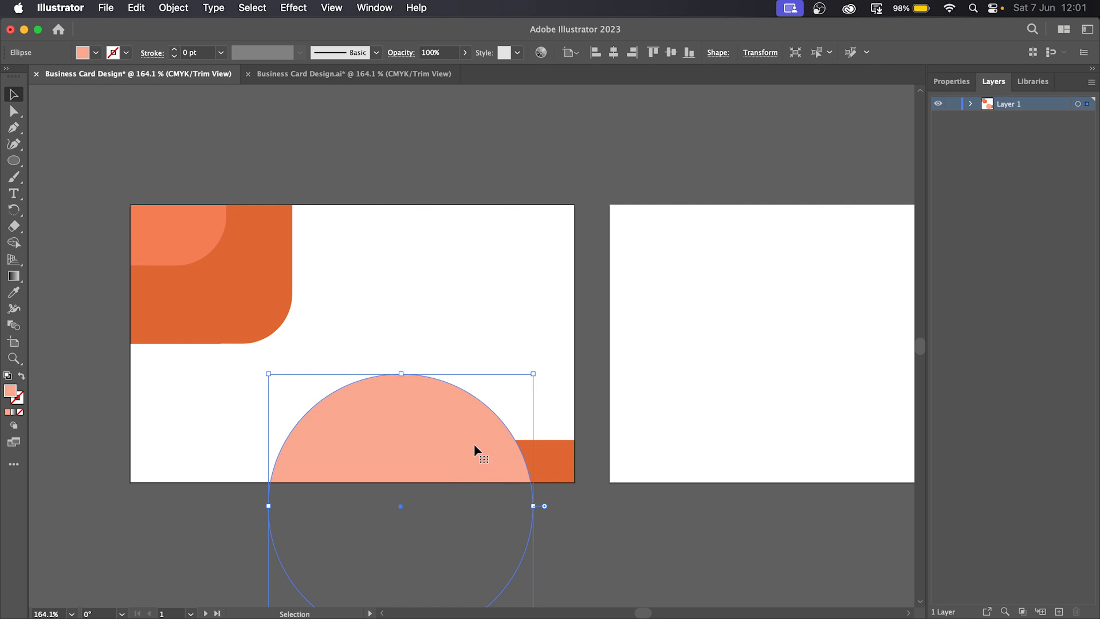
pyautogui.moveTo(462, 430); pyautogui.dragTo(465, 441)
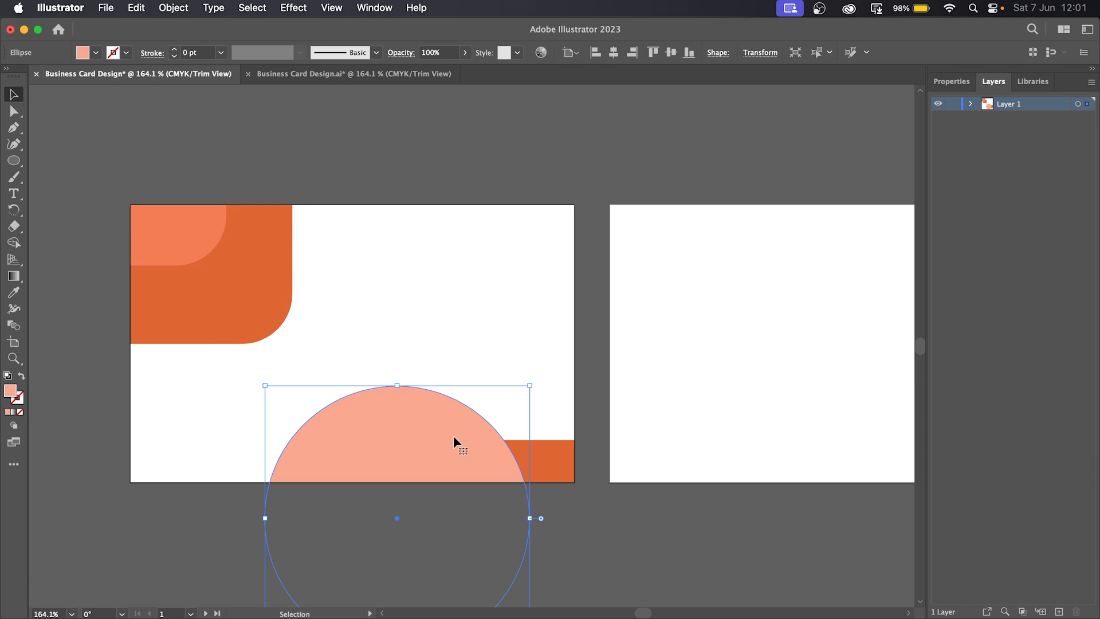
# - Send the peach half-circle to the back, nudge it right, and deselect everything
pyautogui.rightClick(454, 441)
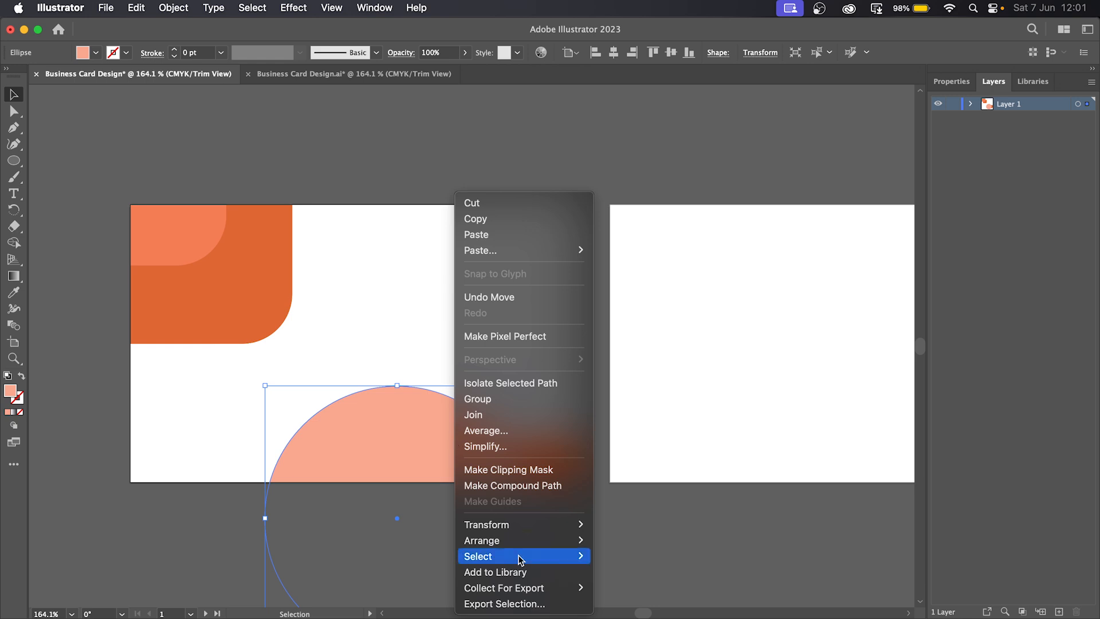
pyautogui.moveTo(529, 553)
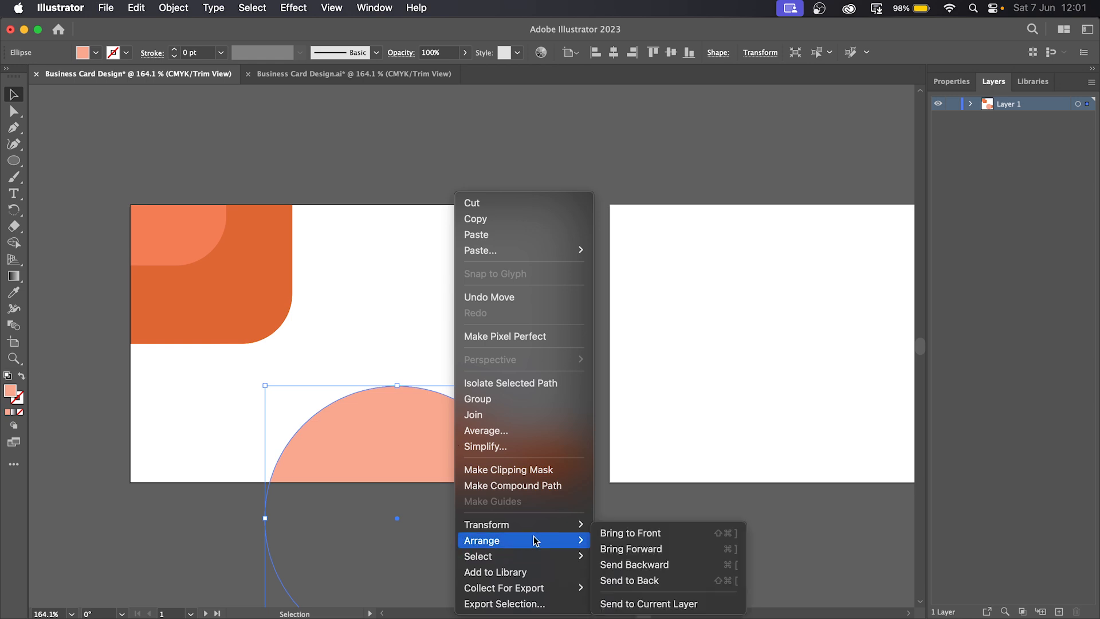
pyautogui.click(636, 581)
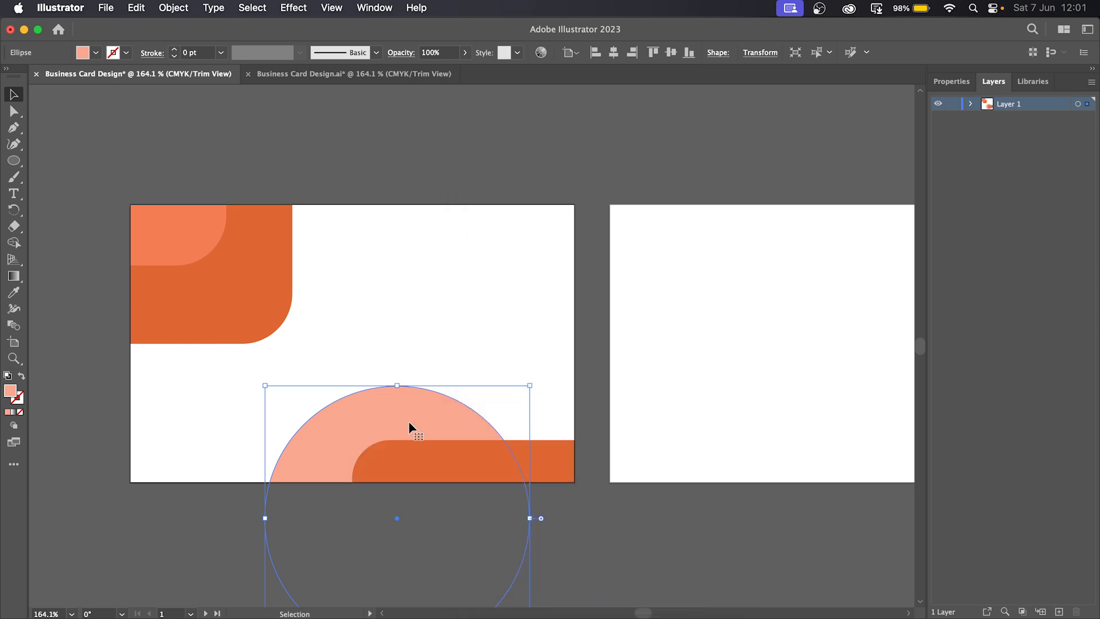
pyautogui.moveTo(409, 423); pyautogui.dragTo(419, 422)
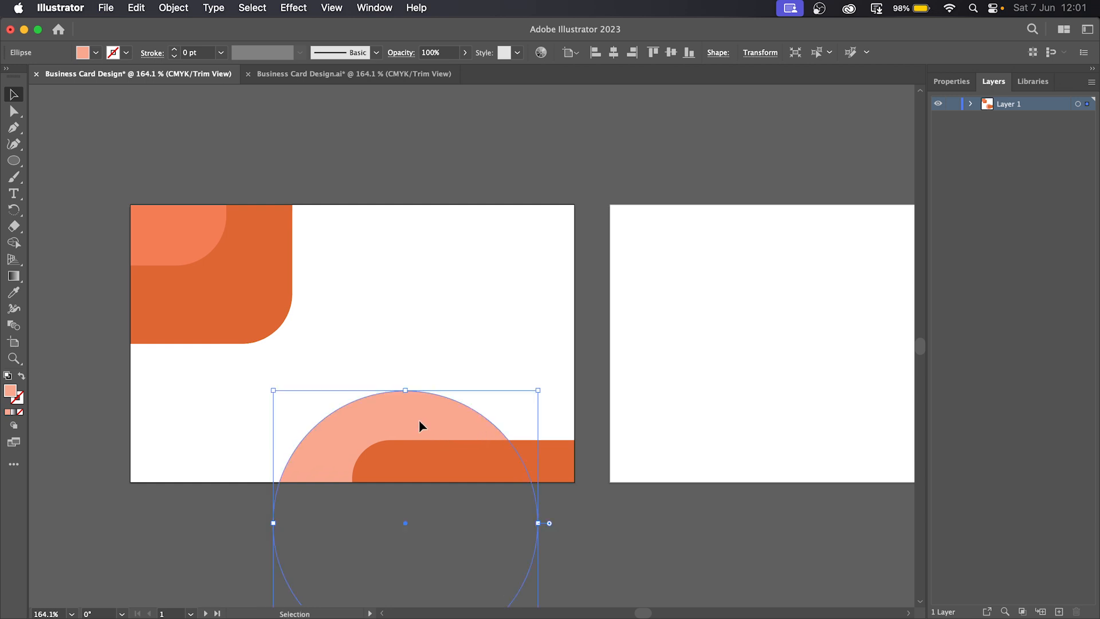
pyautogui.click(596, 385)
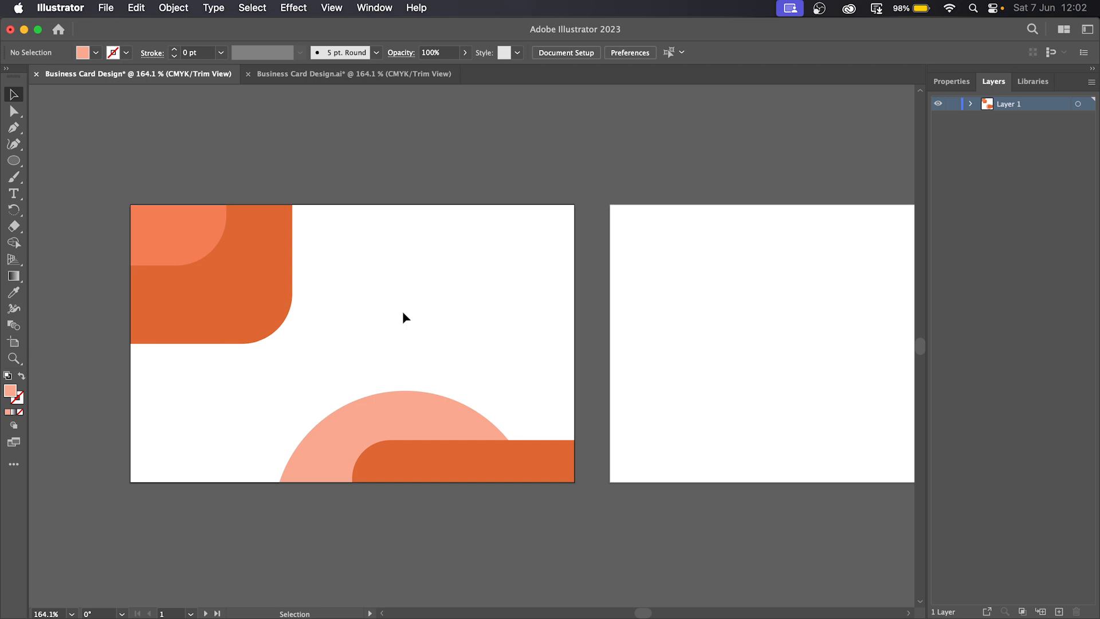
# - Isolate the light orange corner shape, undo a trial move, and exit Isolation Mode
pyautogui.doubleClick(182, 248)
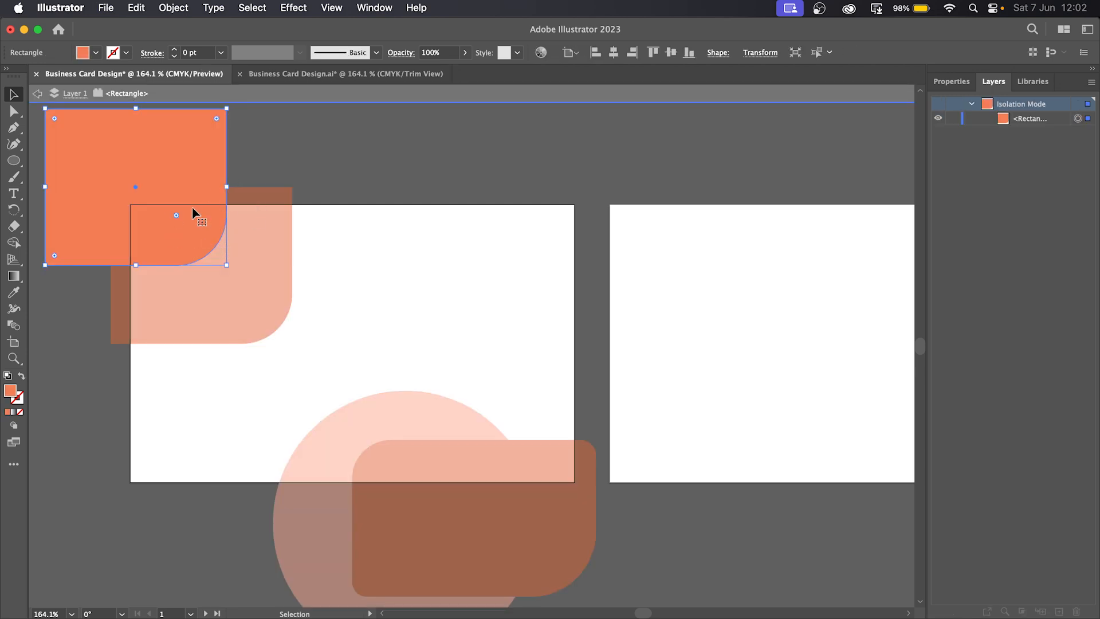
pyautogui.click(269, 299)
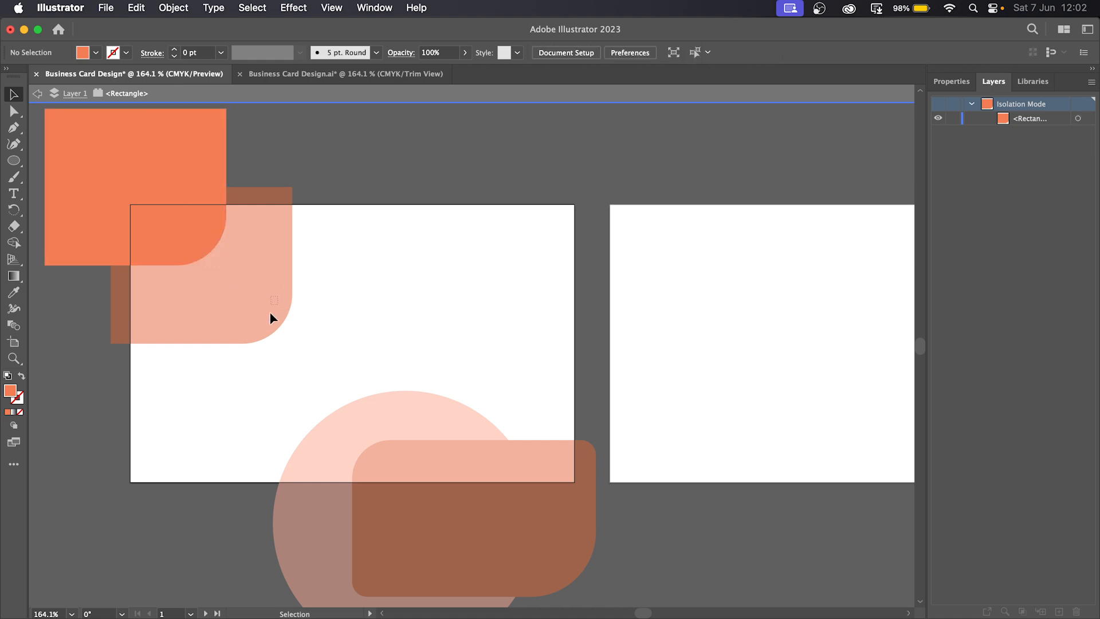
pyautogui.moveTo(136, 153); pyautogui.dragTo(152, 186)
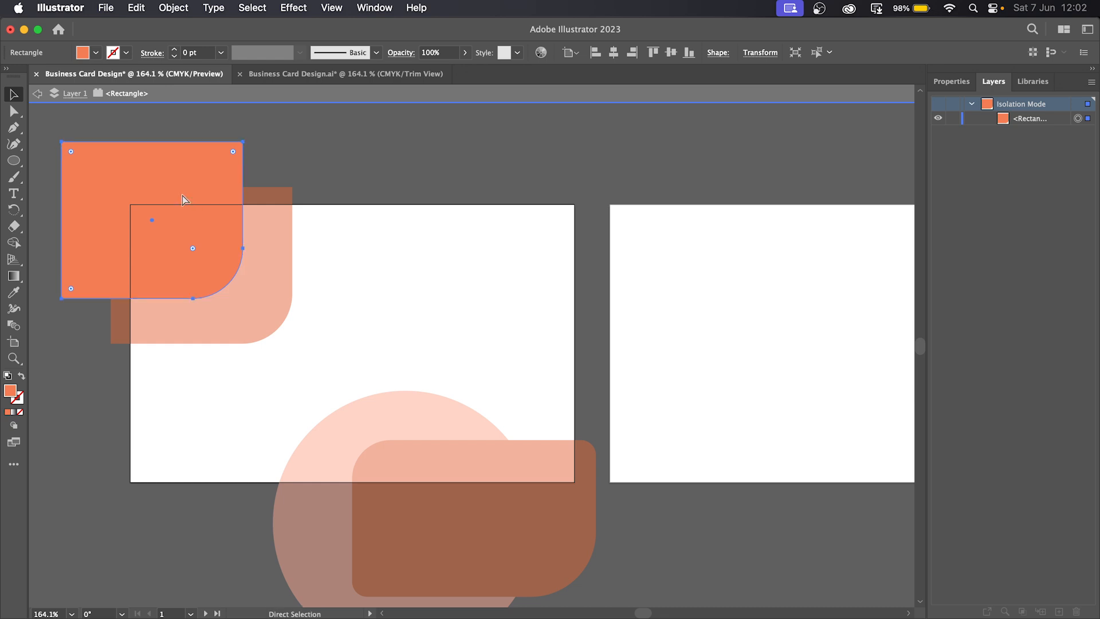
pyautogui.press('super+z')
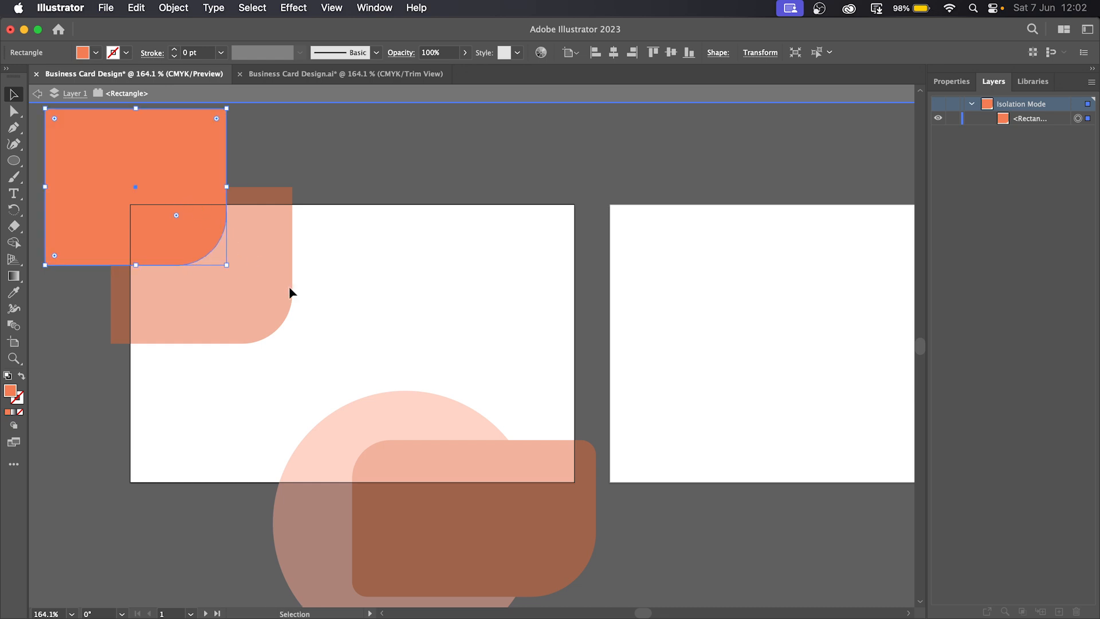
pyautogui.doubleClick(452, 284)
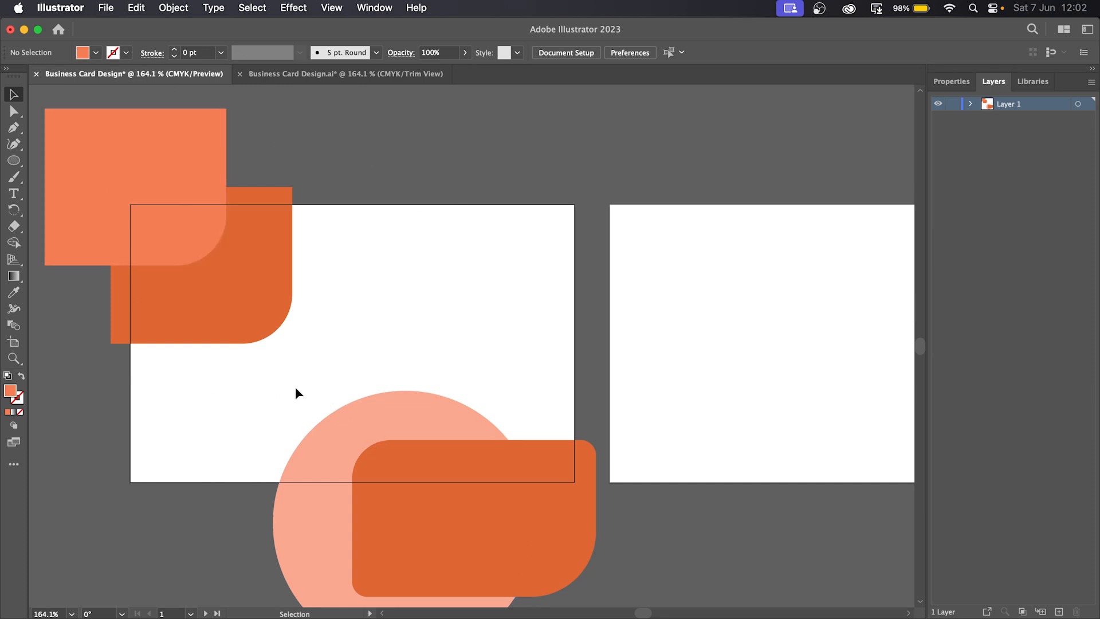
# - Turn on Trim View and browse to the svg icons folder for placing
pyautogui.click(331, 8)
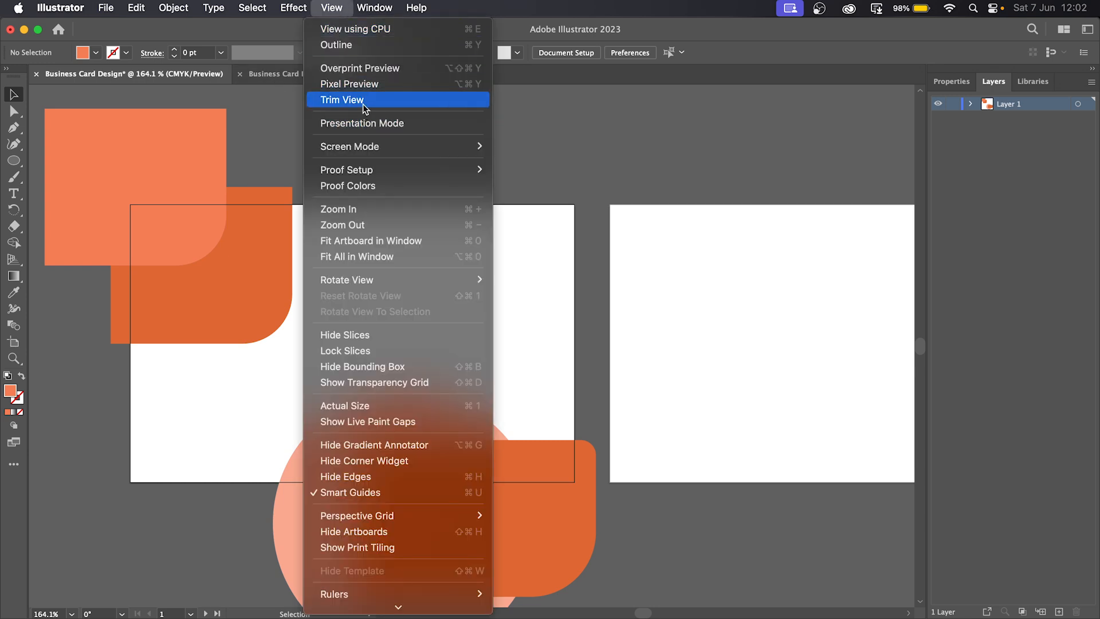
pyautogui.click(344, 100)
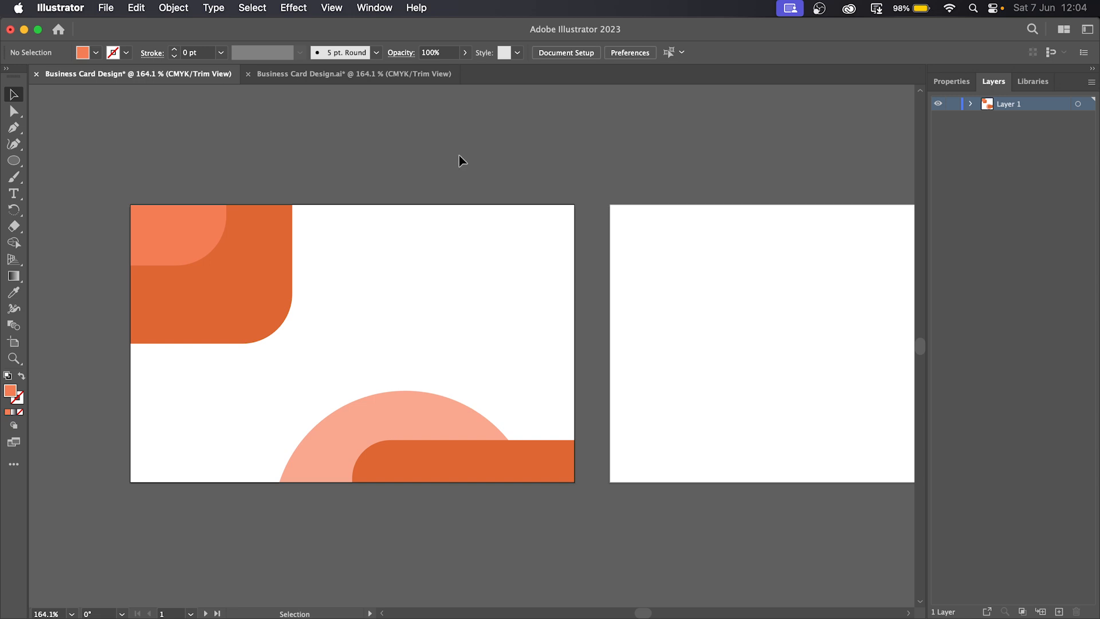
pyautogui.click(106, 8)
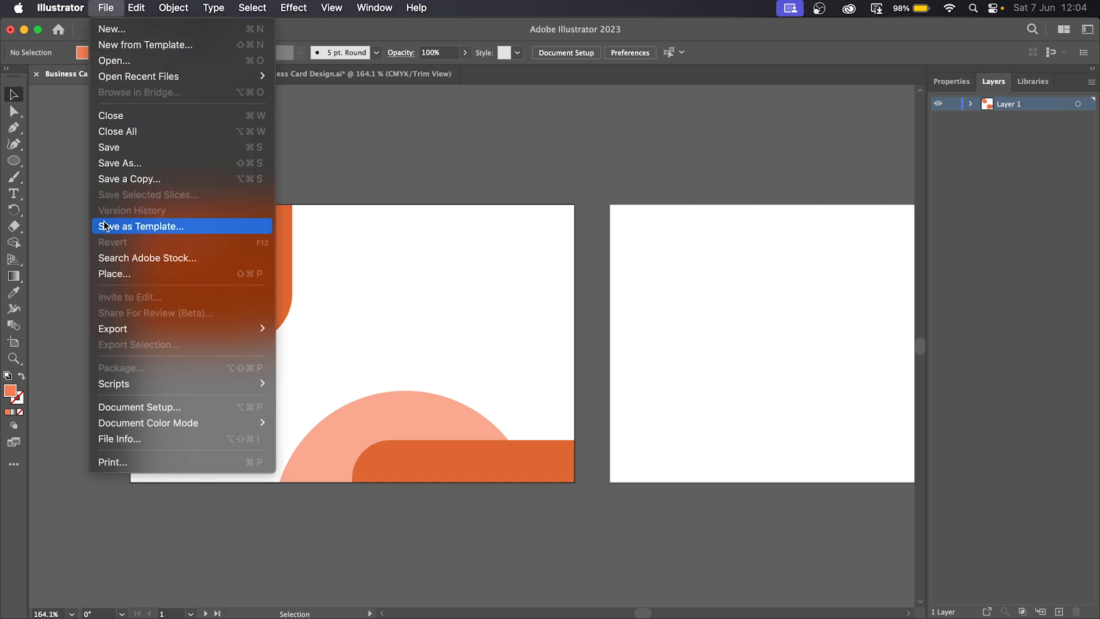
pyautogui.click(133, 277)
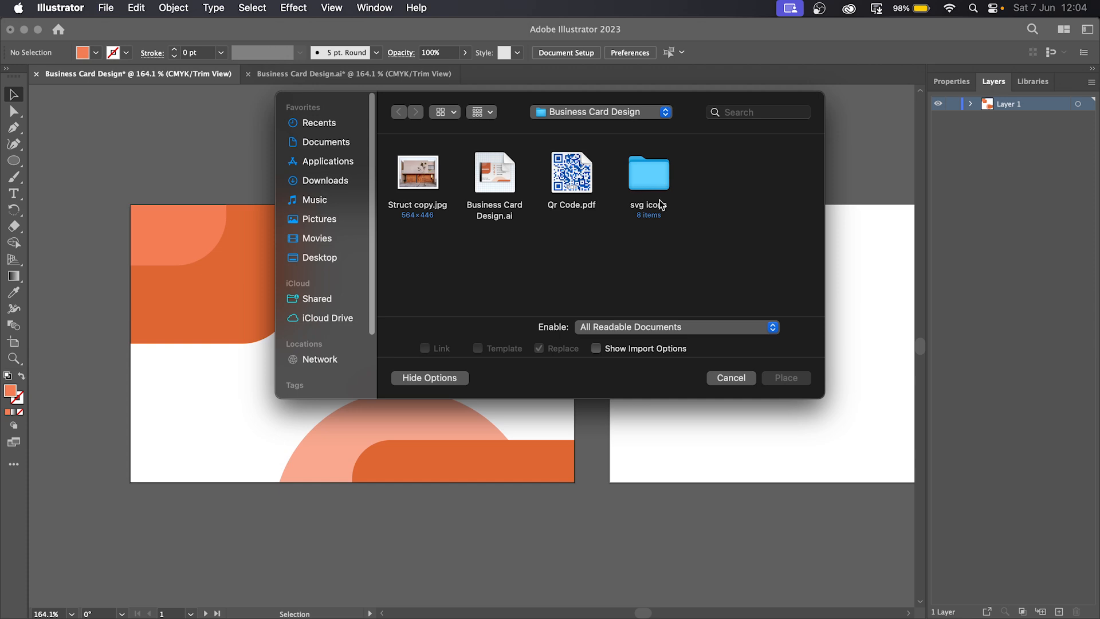
pyautogui.doubleClick(656, 178)
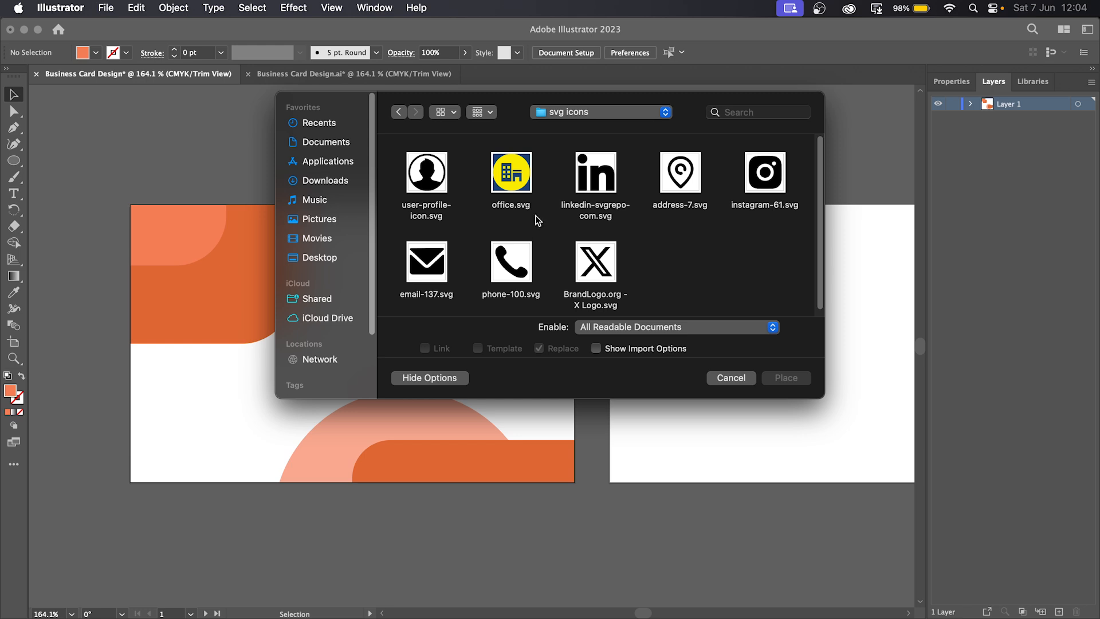
# - Choose the profile, Instagram, phone, email and address icons and load them for placing
pyautogui.click(428, 180)
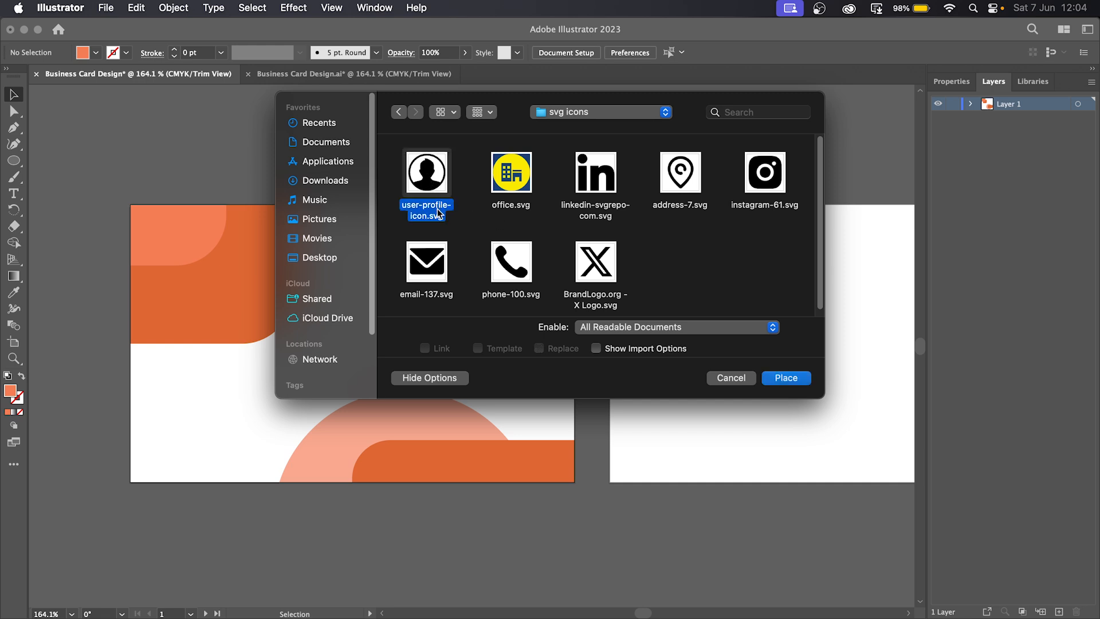
pyautogui.keyDown('super'); pyautogui.click(759, 173); pyautogui.keyUp('super')
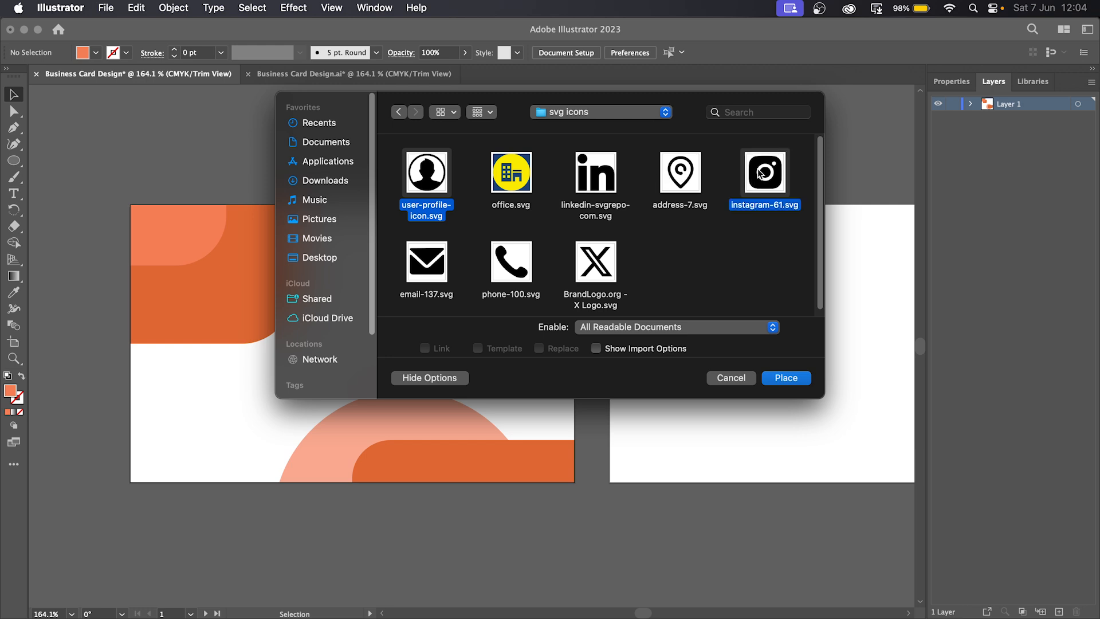
pyautogui.keyDown('super'); pyautogui.click(512, 264); pyautogui.keyUp('super')
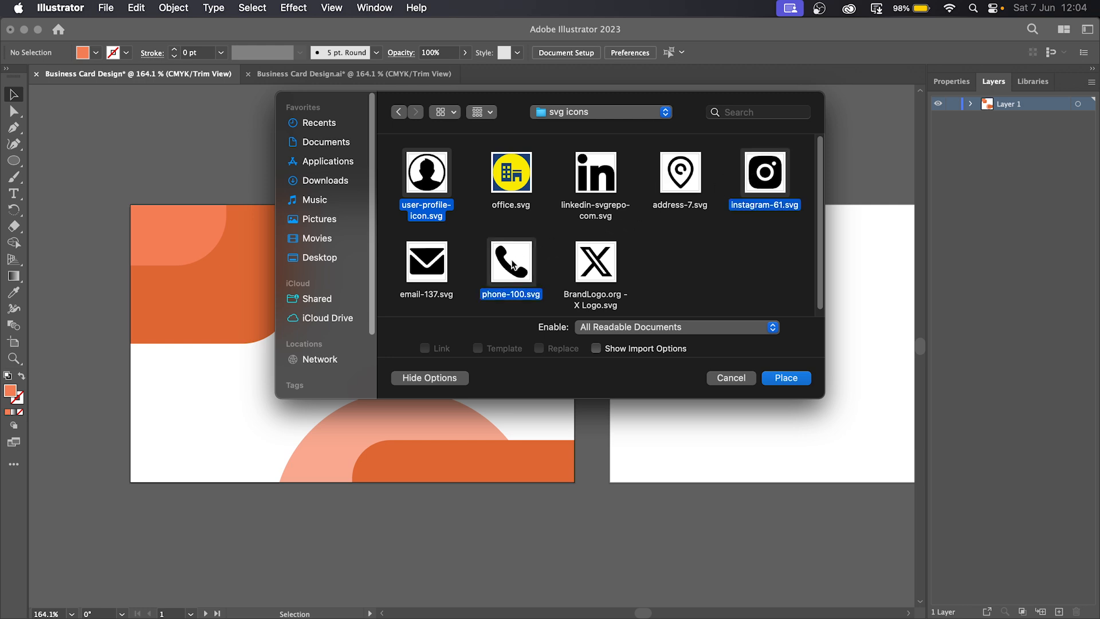
pyautogui.keyDown('super'); pyautogui.click(427, 265); pyautogui.keyUp('super')
pyautogui.keyDown('super'); pyautogui.click(690, 209); pyautogui.keyUp('super')
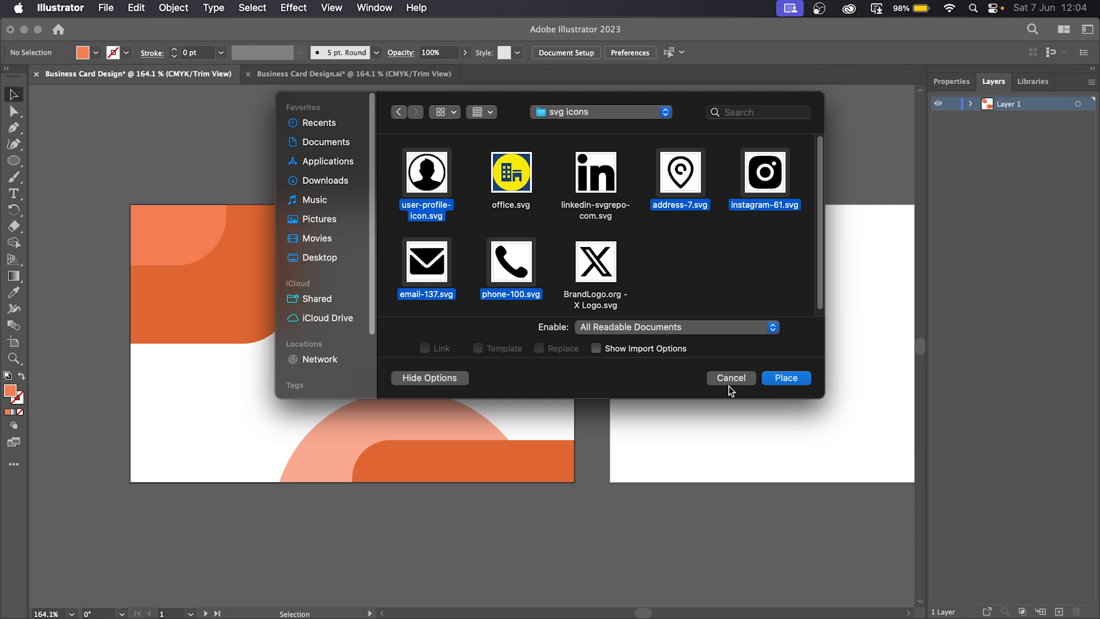
pyautogui.click(804, 380)
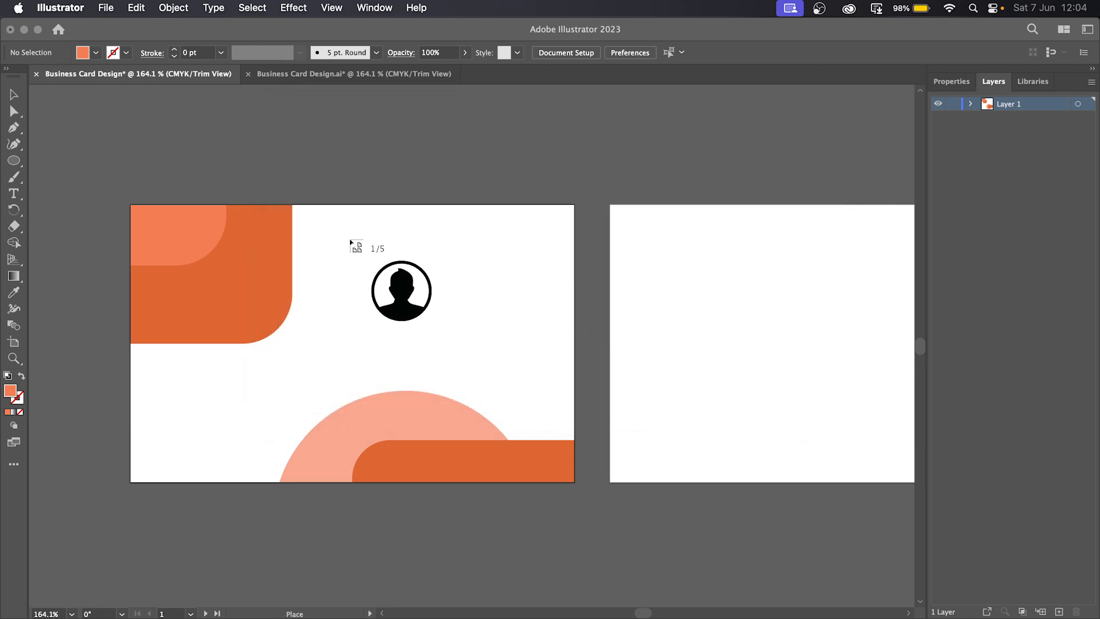
# - Drop the five icons in a column on the card front and marquee-select them all
pyautogui.moveTo(350, 239); pyautogui.dragTo(371, 274)
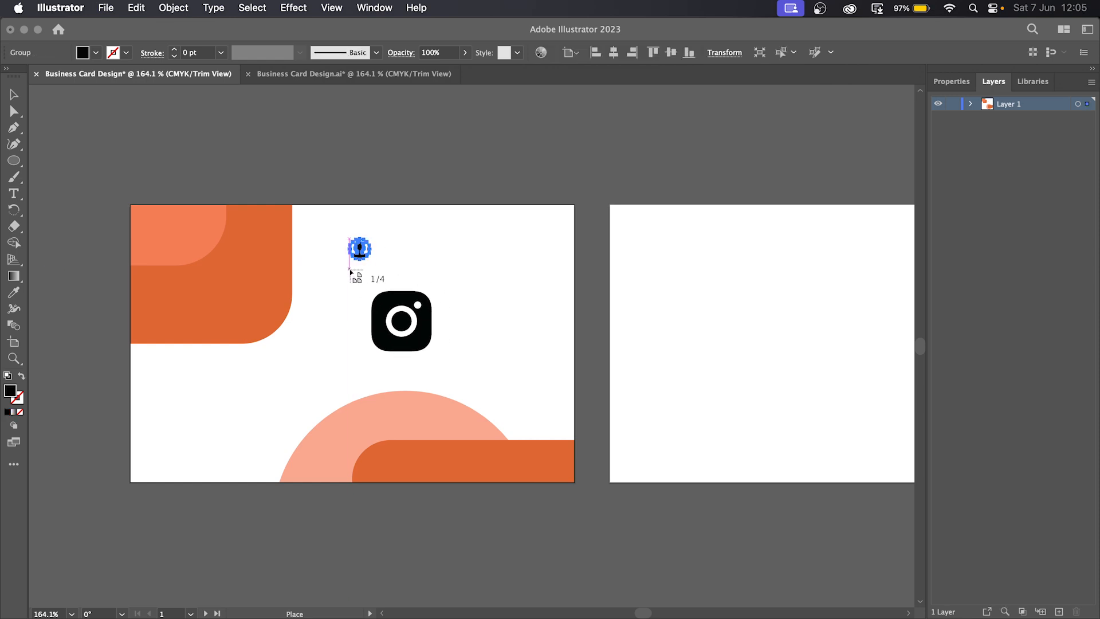
pyautogui.moveTo(350, 273); pyautogui.dragTo(370, 300)
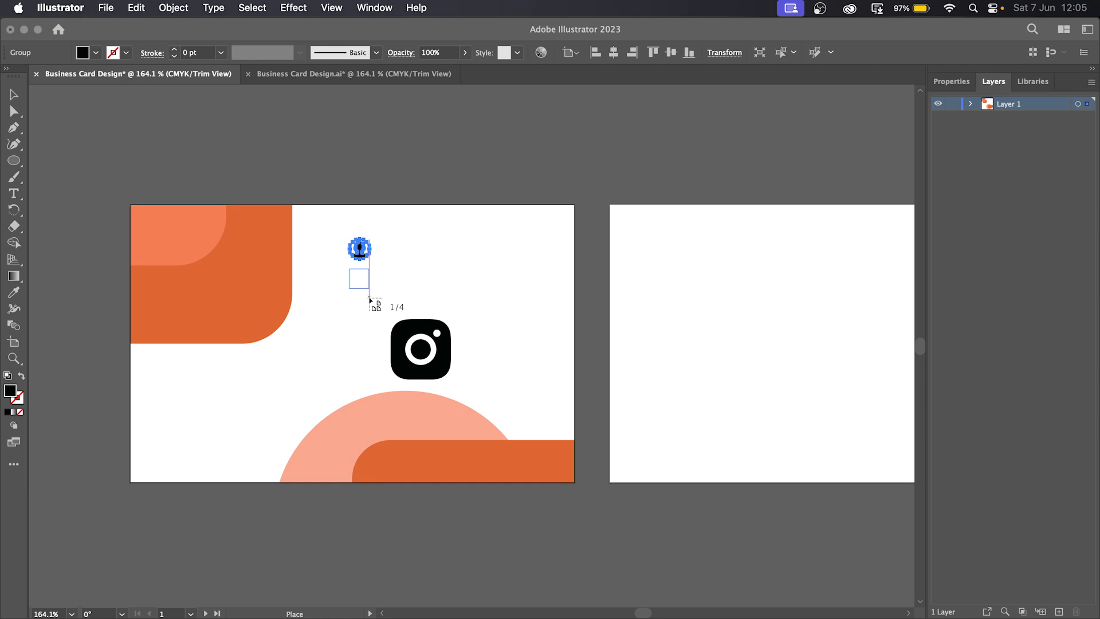
pyautogui.moveTo(370, 299); pyautogui.dragTo(372, 395)
pyautogui.moveTo(349, 352); pyautogui.dragTo(368, 380)
pyautogui.click(431, 292)
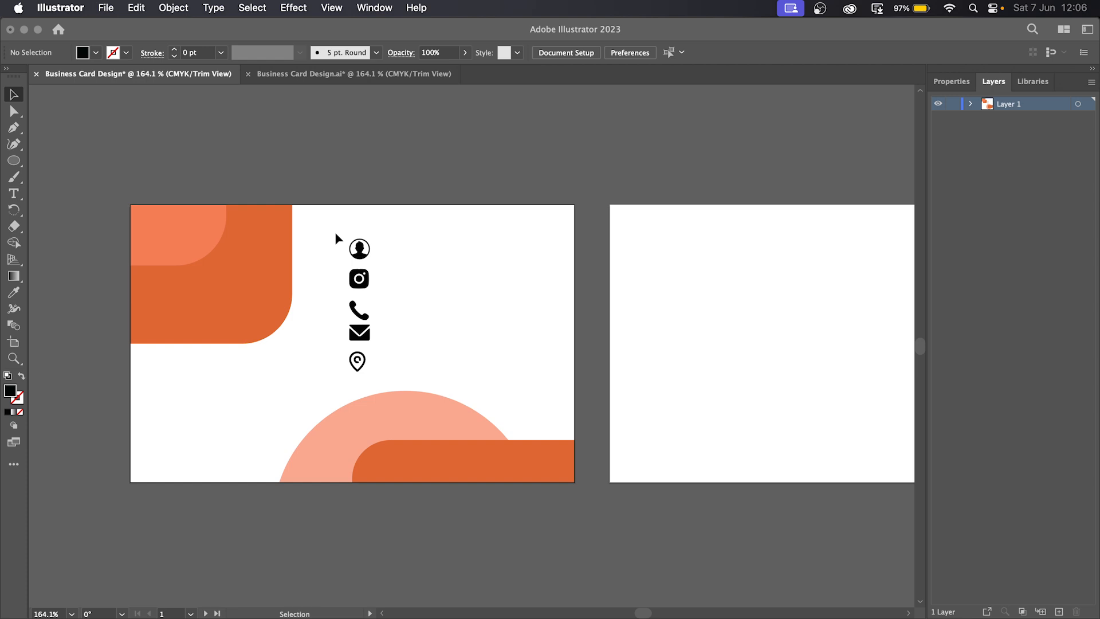
pyautogui.moveTo(335, 231); pyautogui.dragTo(388, 373)
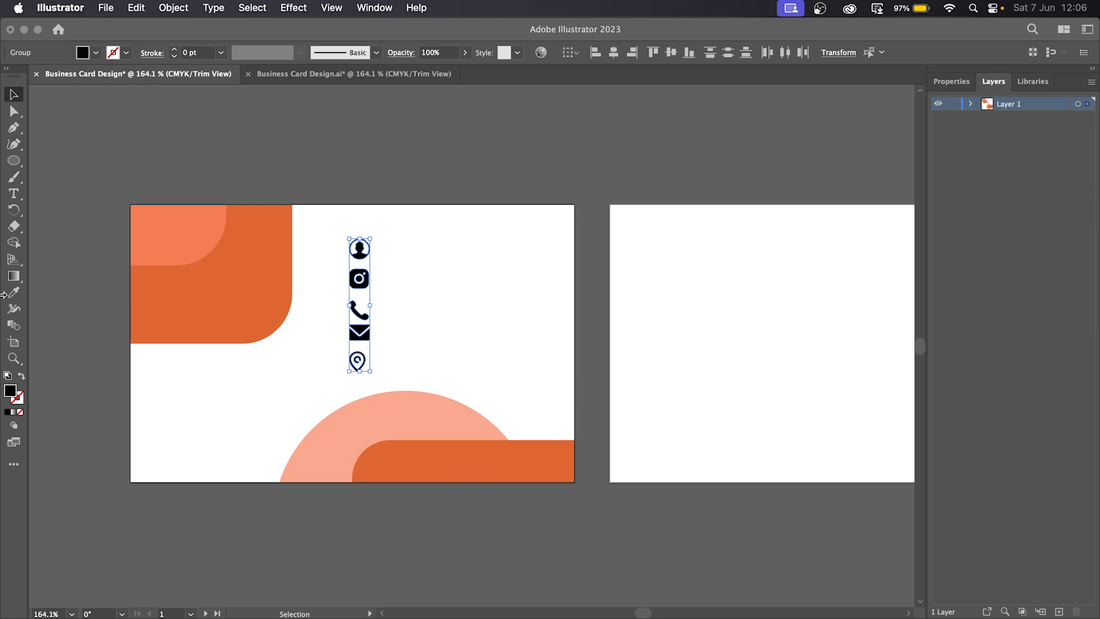
# - Apply the orange top-left shape's fill to the five selected icons with the Eyedropper, then deselect
pyautogui.click(14, 292)
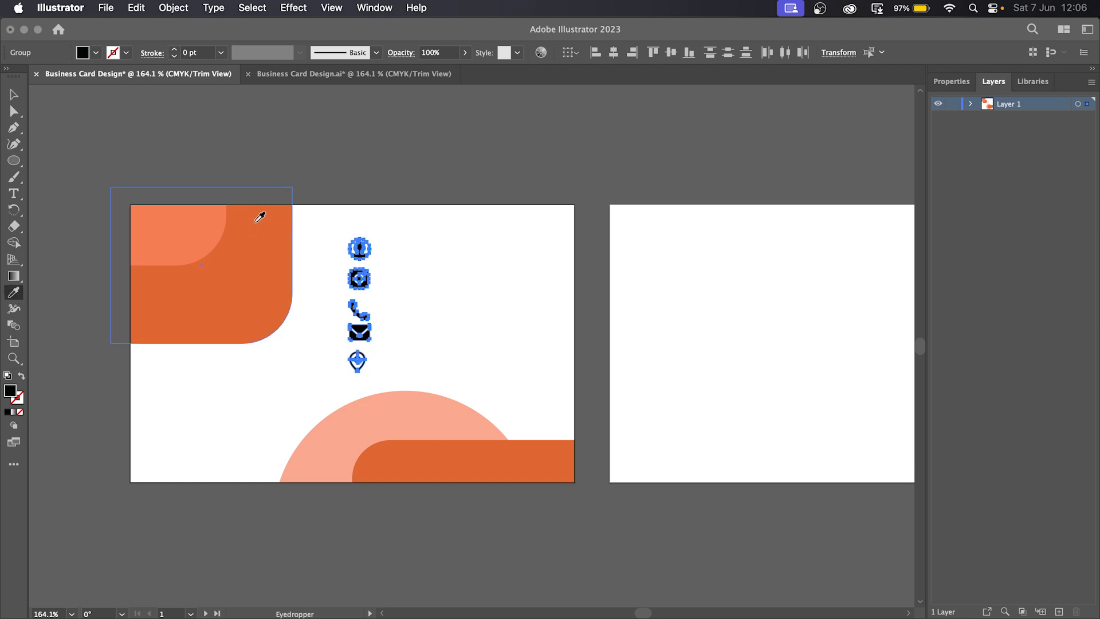
pyautogui.click(256, 221)
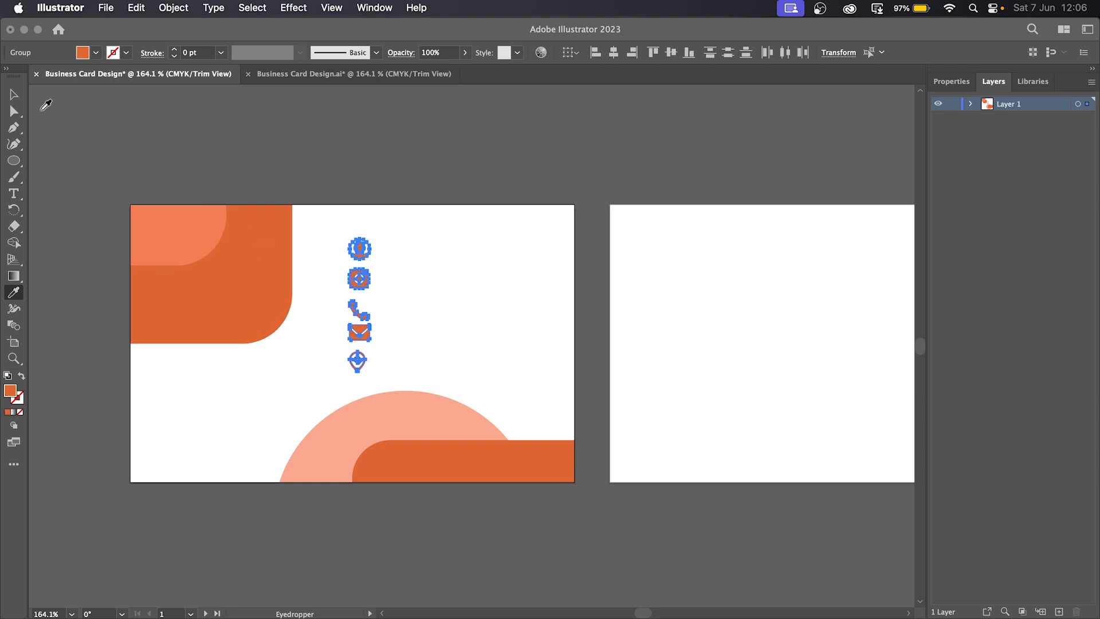
pyautogui.click(14, 94)
pyautogui.click(474, 310)
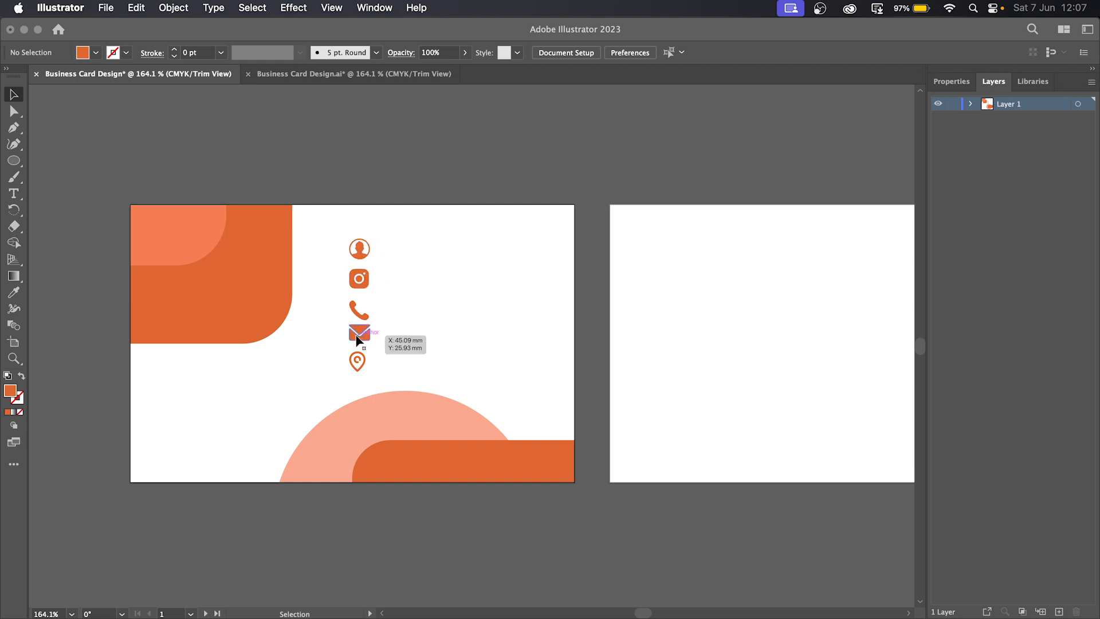
# - Move the envelope icon under the profile icon and the Instagram icon down to the phone's row
pyautogui.moveTo(363, 330); pyautogui.dragTo(360, 281)
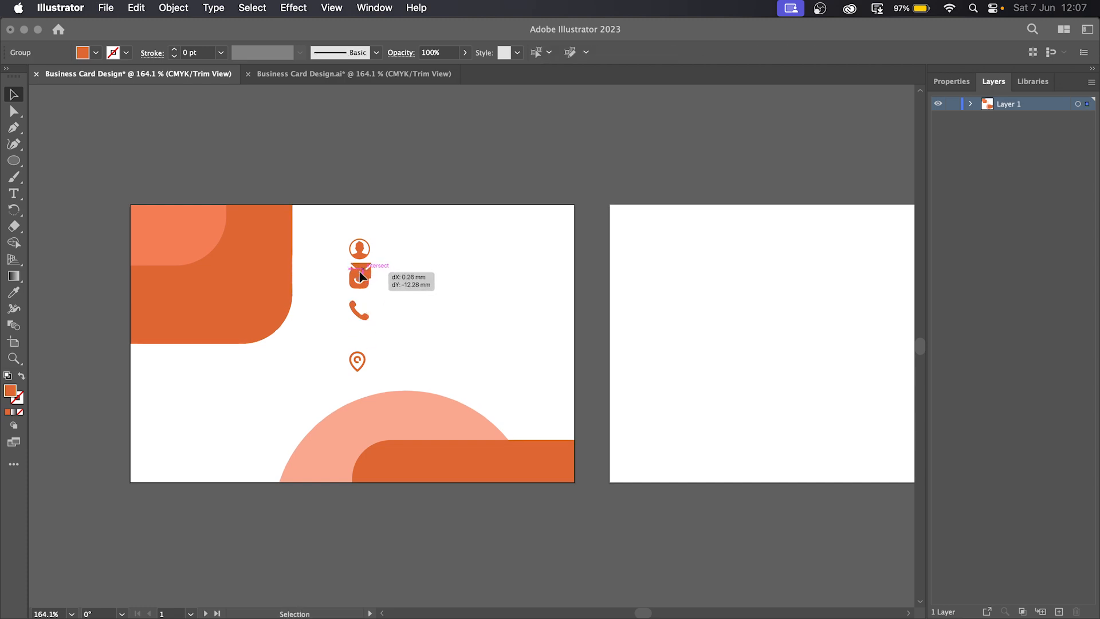
pyautogui.click(358, 290)
pyautogui.moveTo(359, 287); pyautogui.dragTo(353, 344)
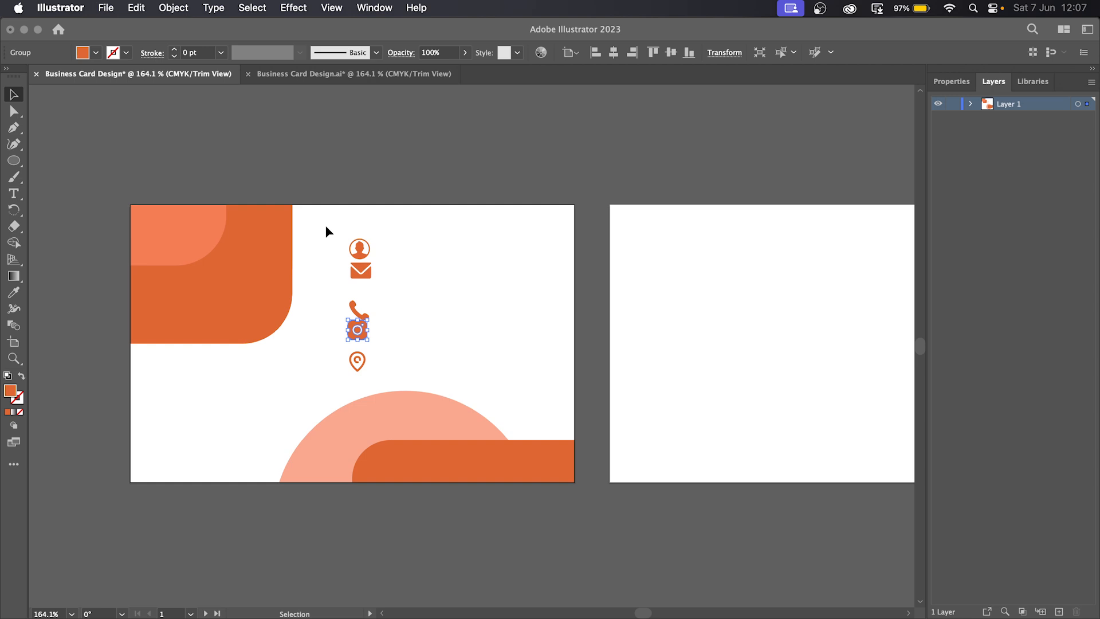
# - Distribute the icons evenly by vertical centre and align them on a horizontal centre
pyautogui.moveTo(326, 225); pyautogui.dragTo(389, 376)
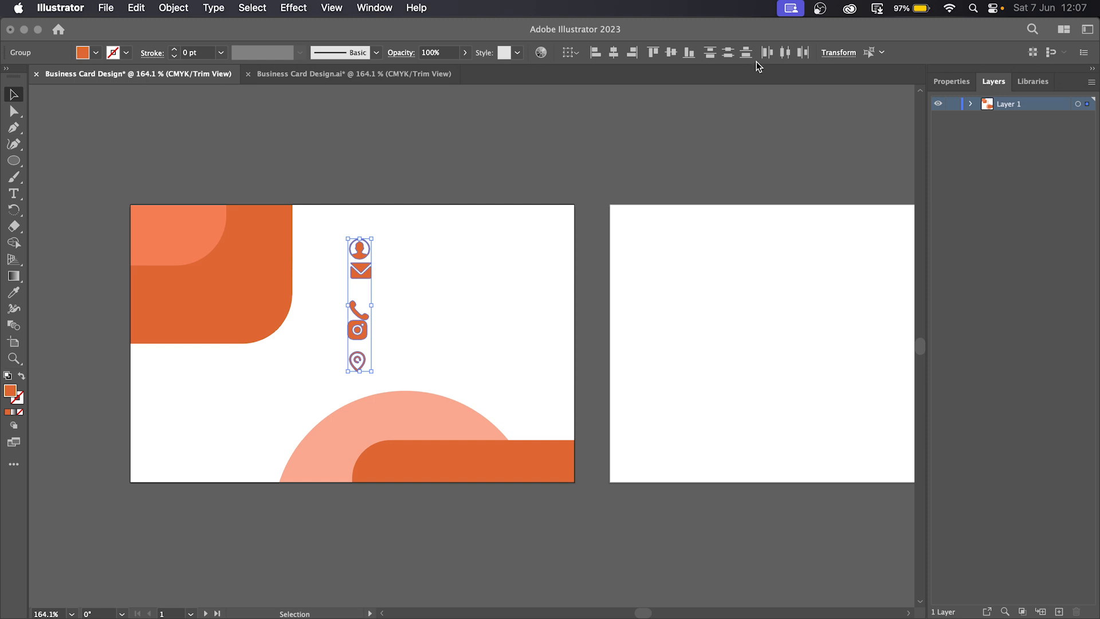
pyautogui.click(713, 53)
pyautogui.click(438, 285)
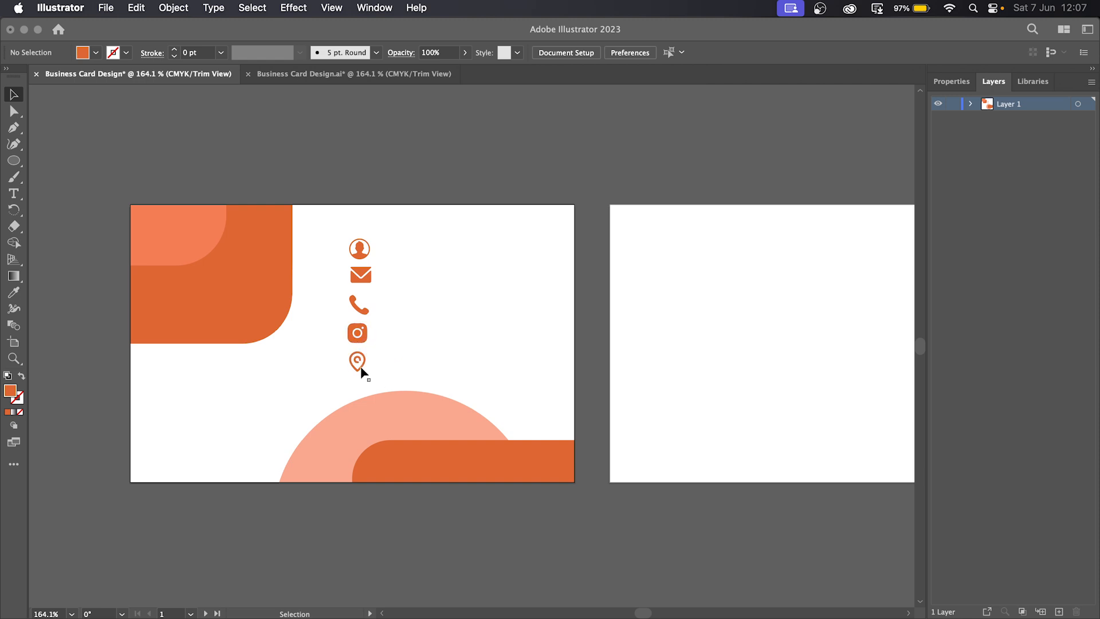
pyautogui.moveTo(369, 381); pyautogui.dragTo(328, 217)
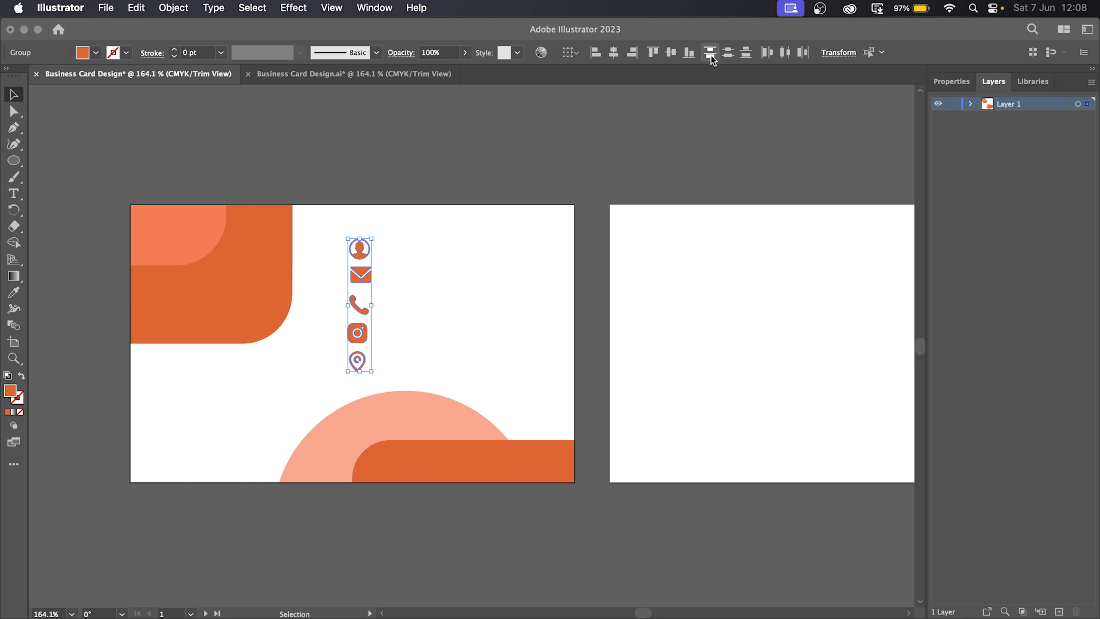
pyautogui.click(613, 52)
pyautogui.click(395, 271)
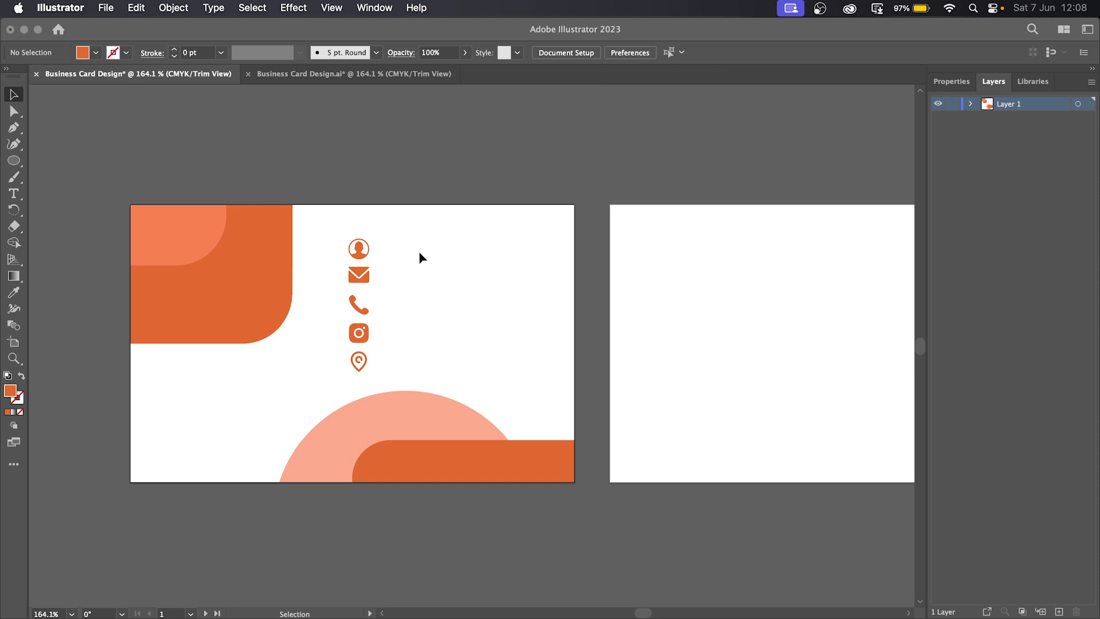
# - Select the whole icon column and nudge it slightly left
pyautogui.moveTo(331, 229); pyautogui.dragTo(383, 376)
pyautogui.moveTo(362, 338); pyautogui.dragTo(357, 334)
pyautogui.click(428, 311)
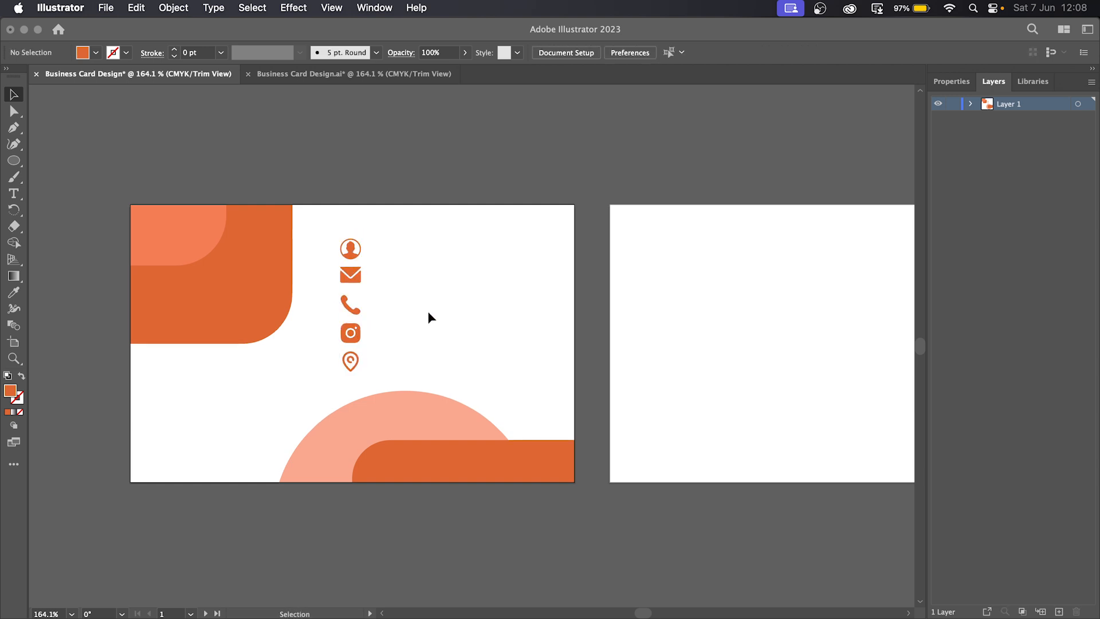
# - Type the owner's full name right of the profile icon and shift it left to fit
pyautogui.click(14, 193)
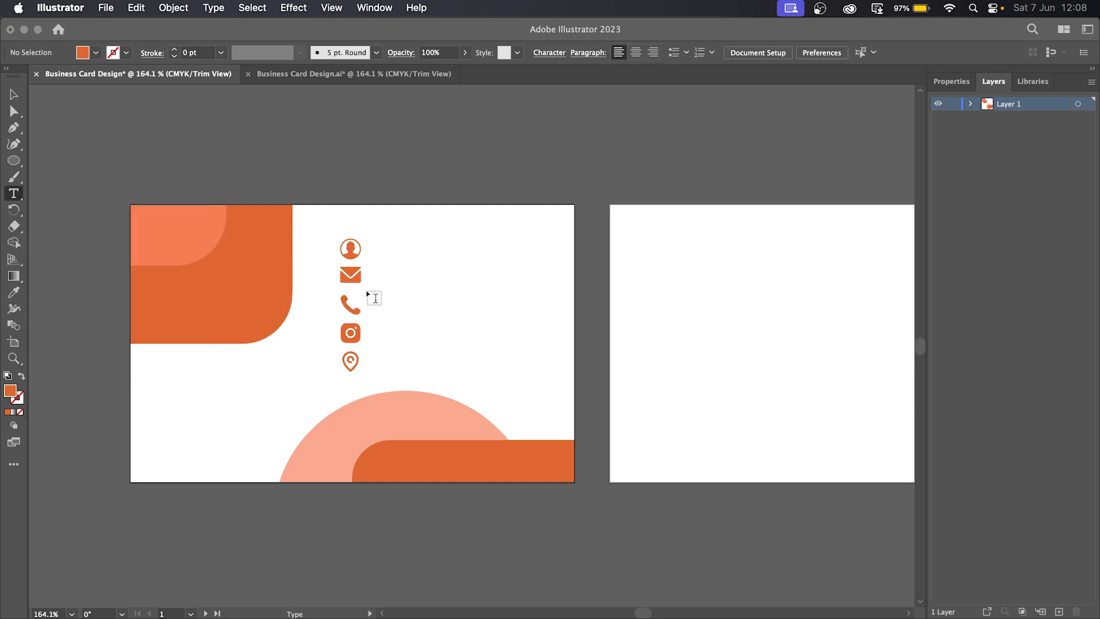
pyautogui.click(398, 247)
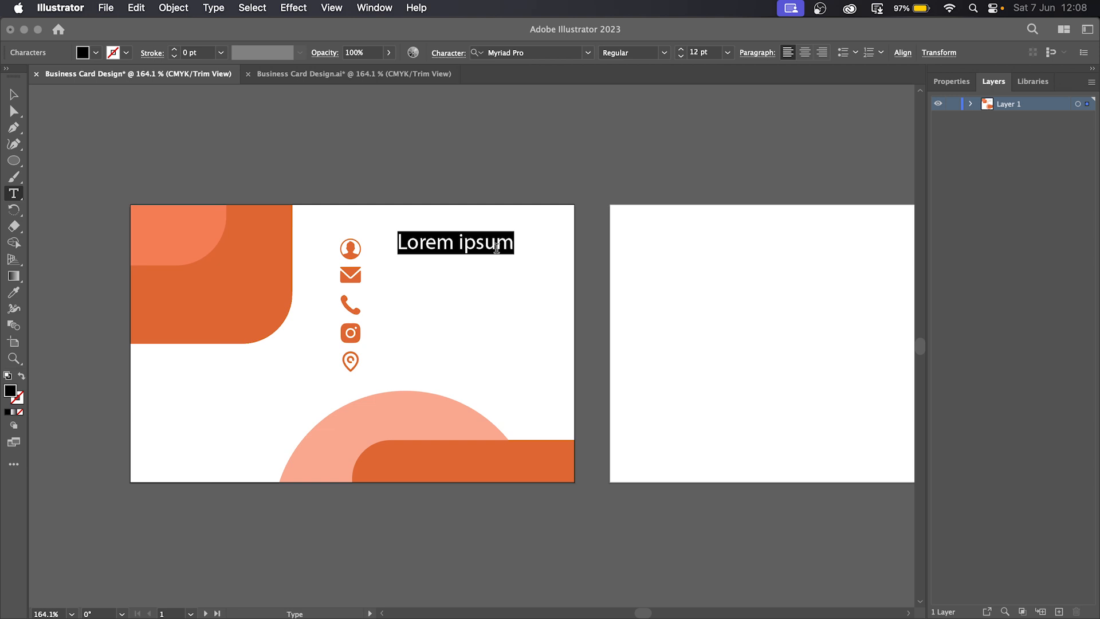
pyautogui.write('M')
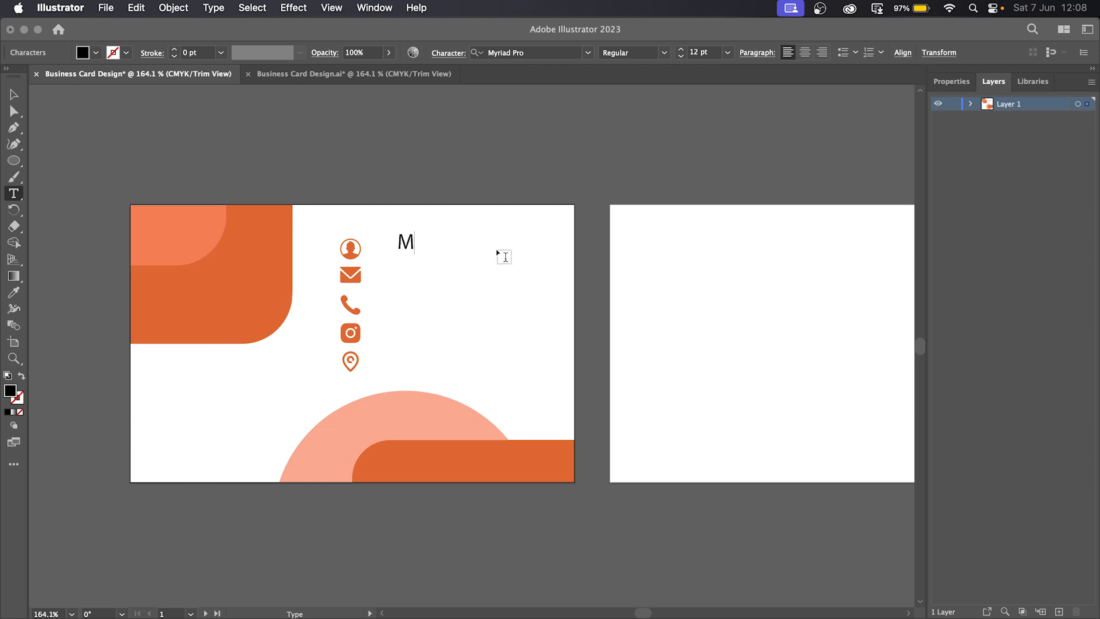
pyautogui.write('ohamed ')
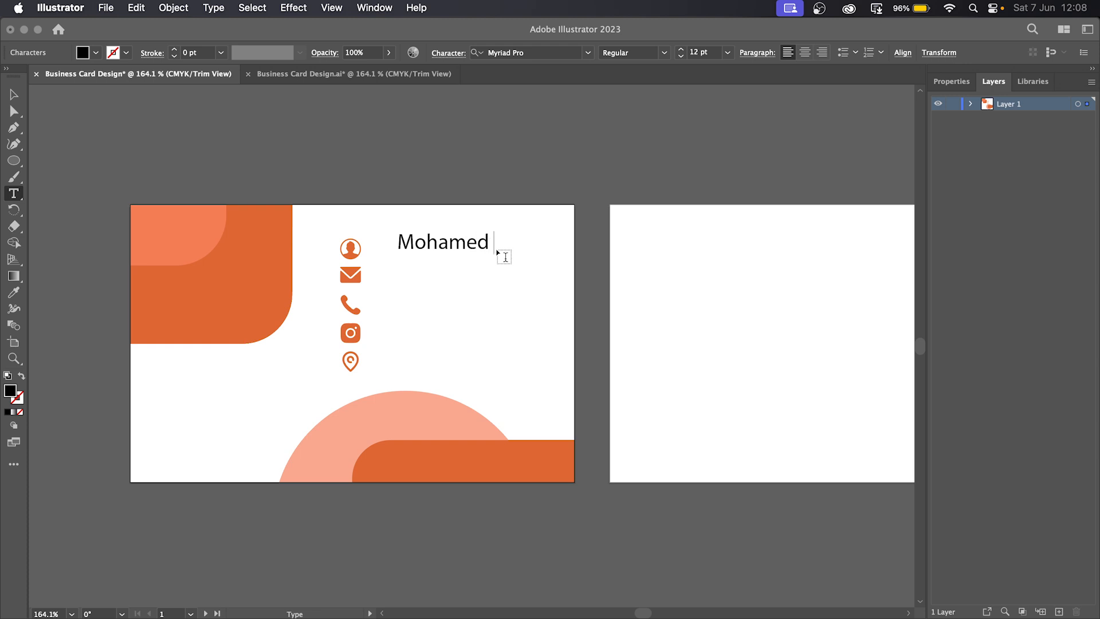
pyautogui.write('Mohame')
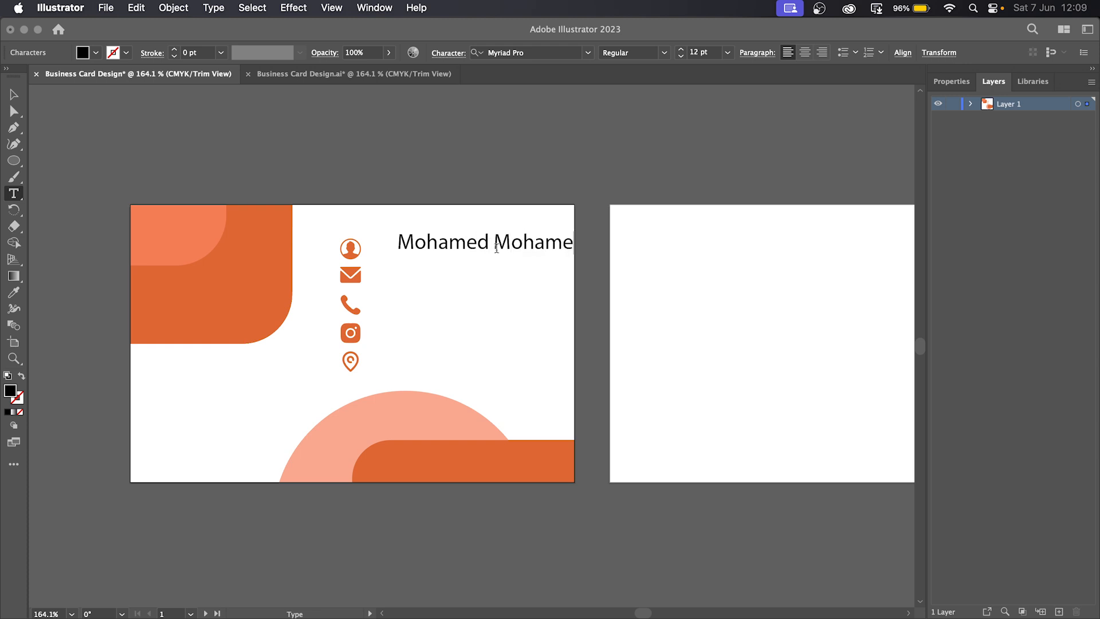
pyautogui.click(14, 96)
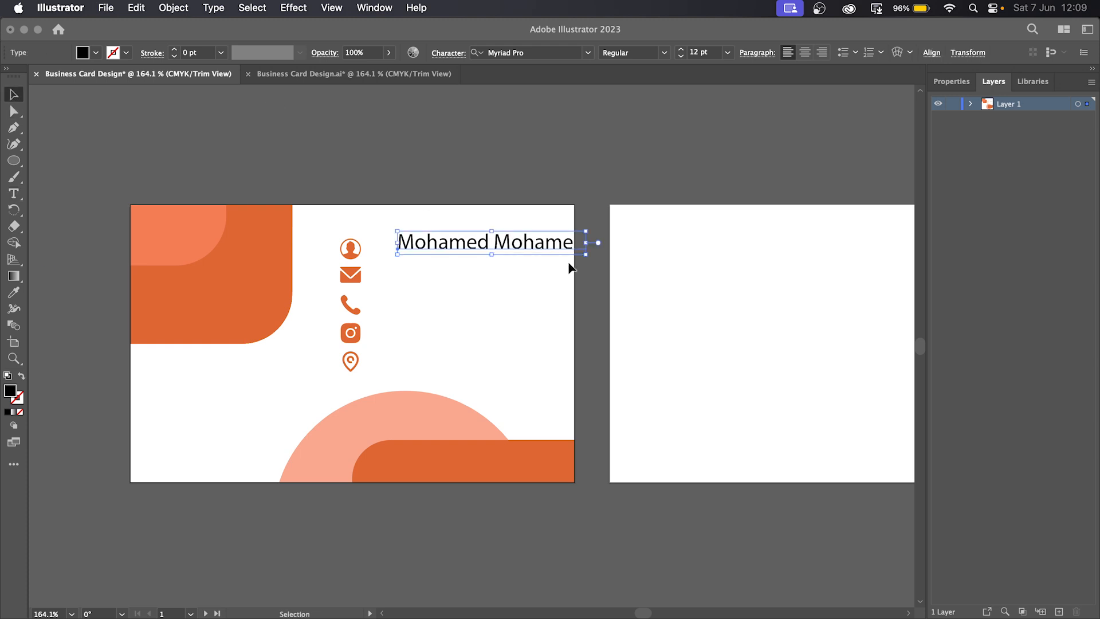
pyautogui.moveTo(533, 250)
pyautogui.mouseDown()
pyautogui.moveTo(511, 253)
pyautogui.moveTo(553, 248)
pyautogui.moveTo(518, 252)
pyautogui.mouseUp()
# - Set the name text's font size to 8 pt and nudge it slightly
pyautogui.doubleClick(477, 252)
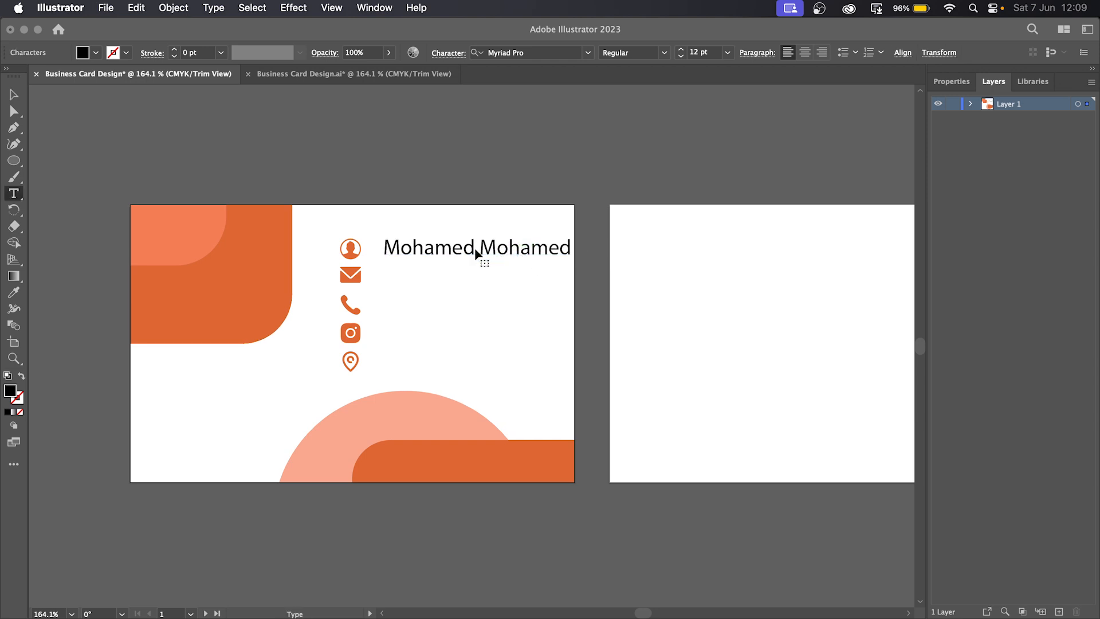
pyautogui.press('super+a')
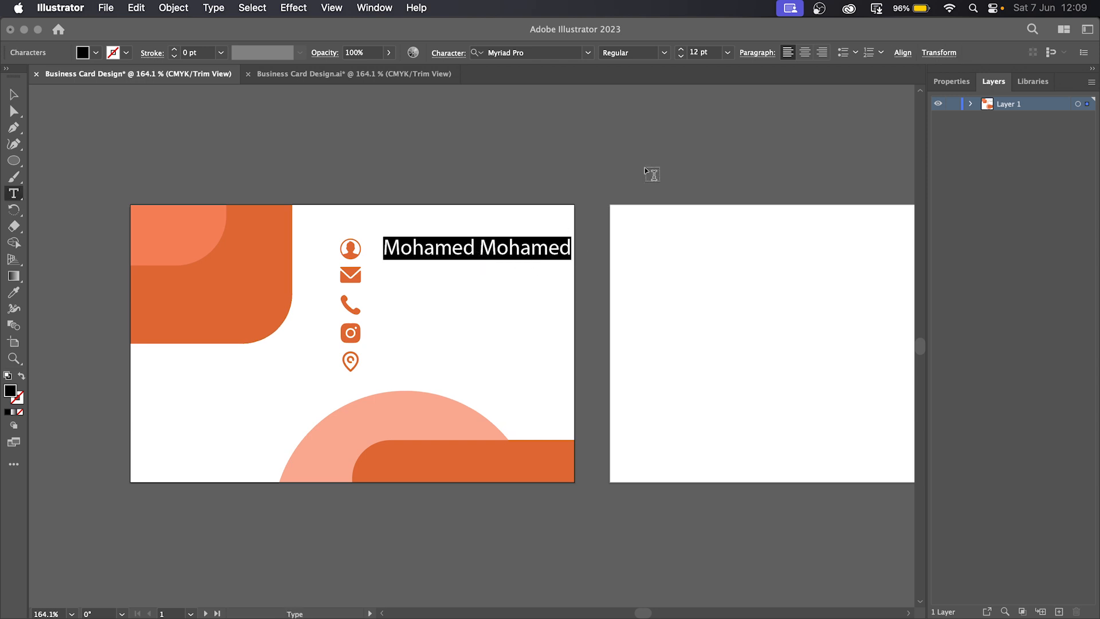
pyautogui.click(695, 52)
pyautogui.write('8')
pyautogui.press('Return')
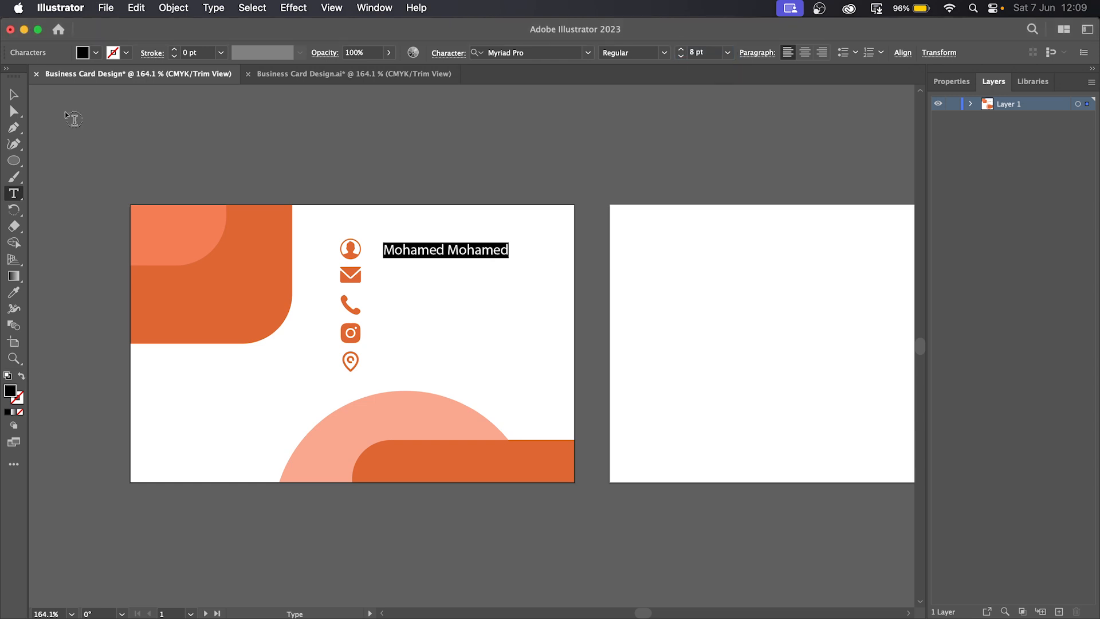
pyautogui.click(13, 94)
pyautogui.moveTo(477, 254); pyautogui.dragTo(481, 253)
# - Select the whole name line again with the Type tool
pyautogui.press('t')
pyautogui.click(443, 251)
pyautogui.tripleClick(444, 251)
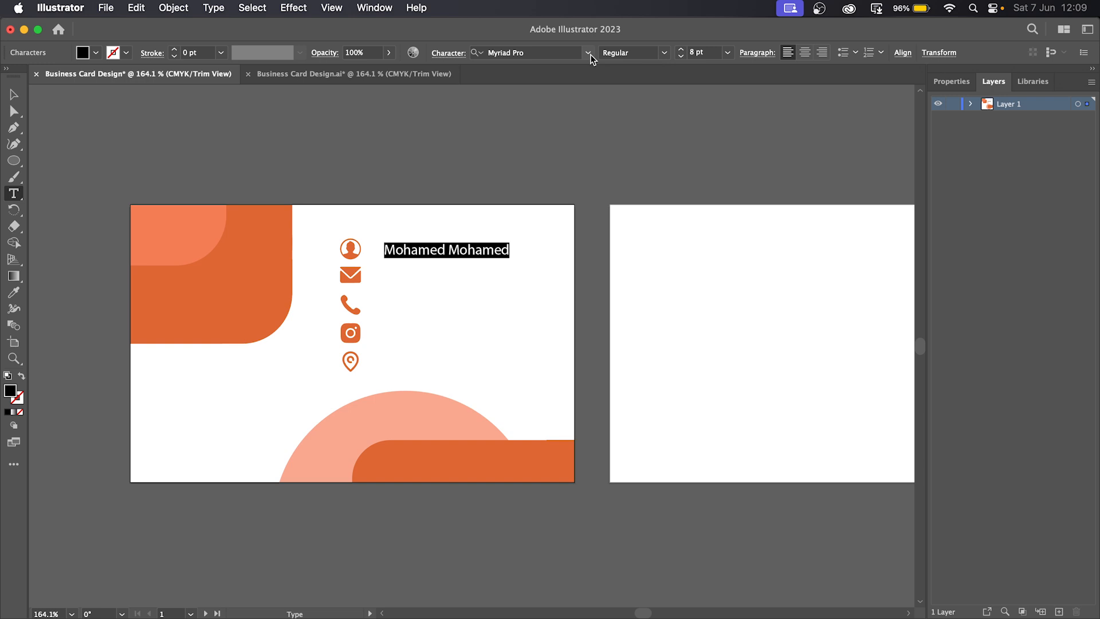
# - Change the name line's font to Work Sans
pyautogui.click(589, 52)
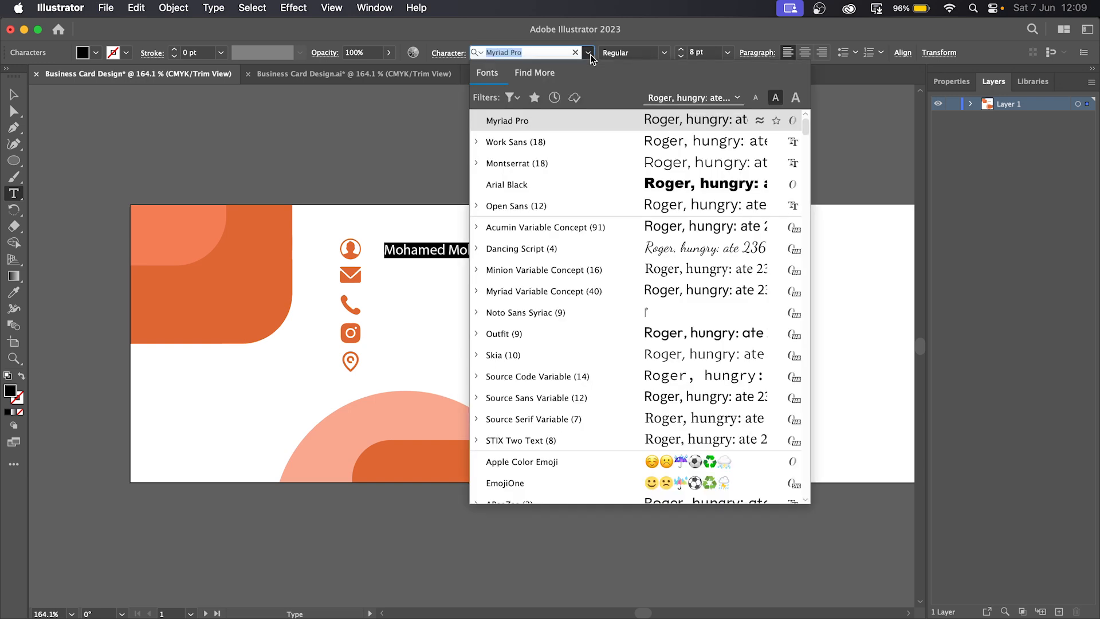
pyautogui.click(545, 142)
pyautogui.click(14, 96)
pyautogui.click(469, 336)
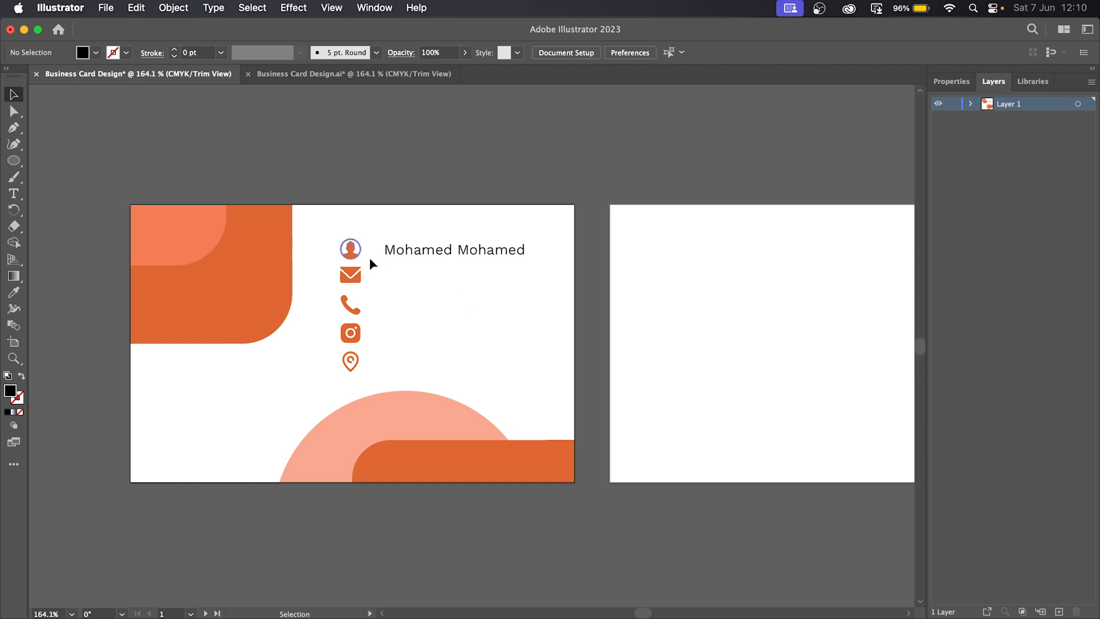
# - Set the whole name line to the Work Sans Medium weight
pyautogui.click(422, 256)
pyautogui.doubleClick(424, 256)
pyautogui.press('super+a')
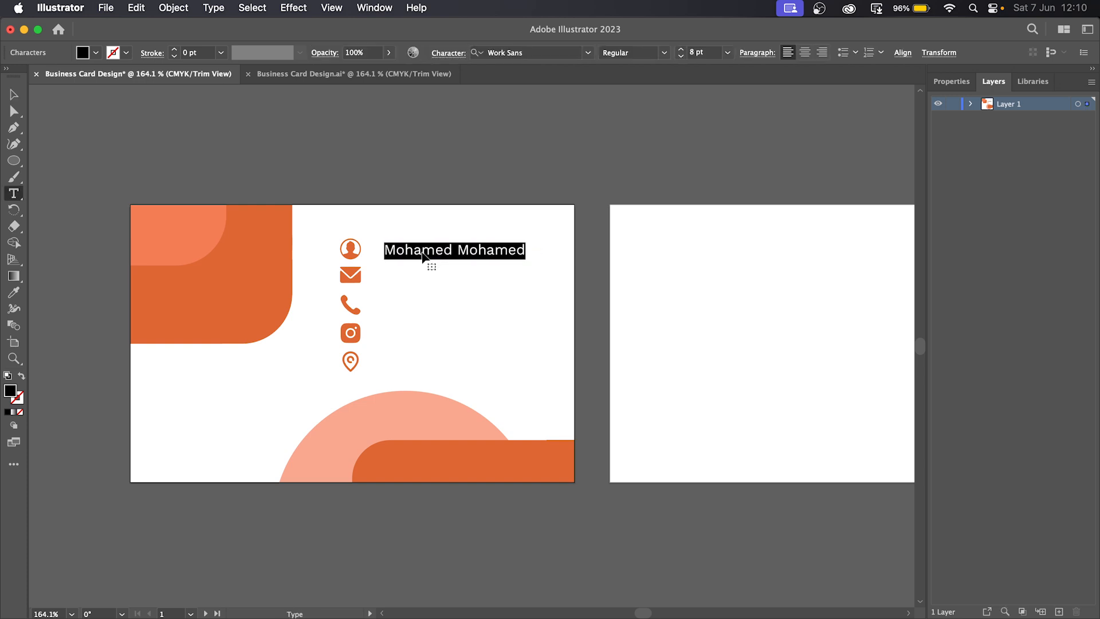
pyautogui.click(665, 53)
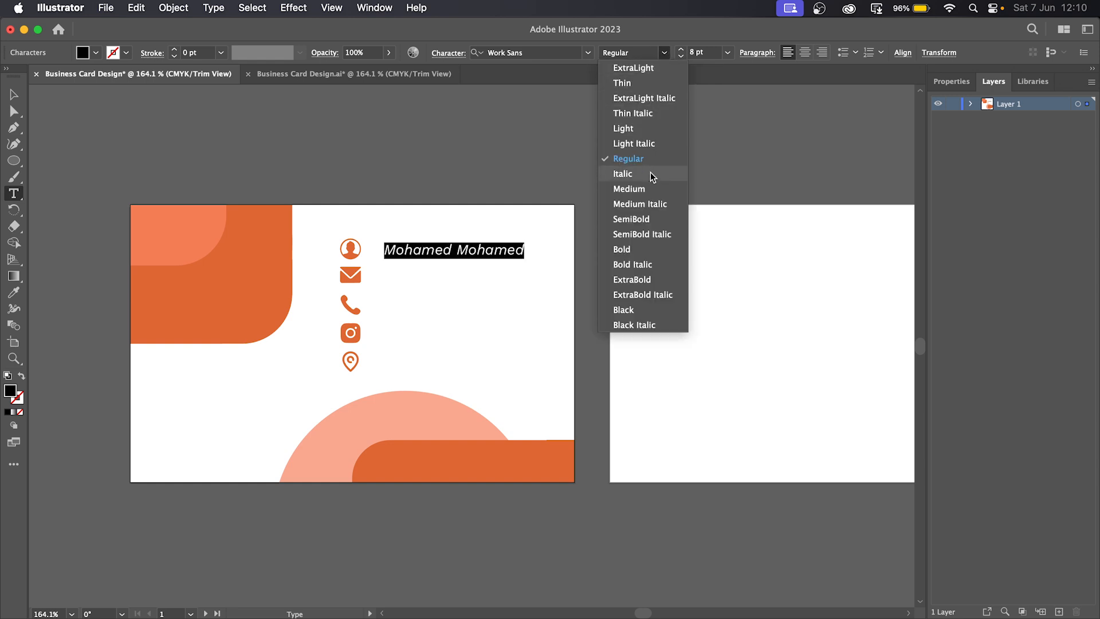
pyautogui.click(645, 190)
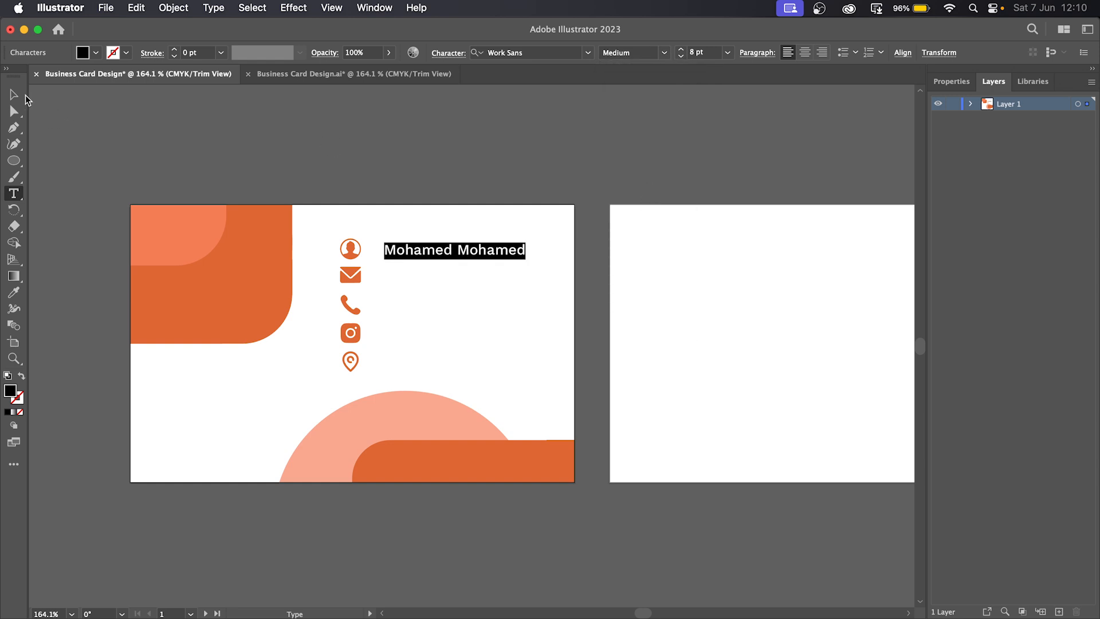
pyautogui.click(14, 95)
pyautogui.click(460, 272)
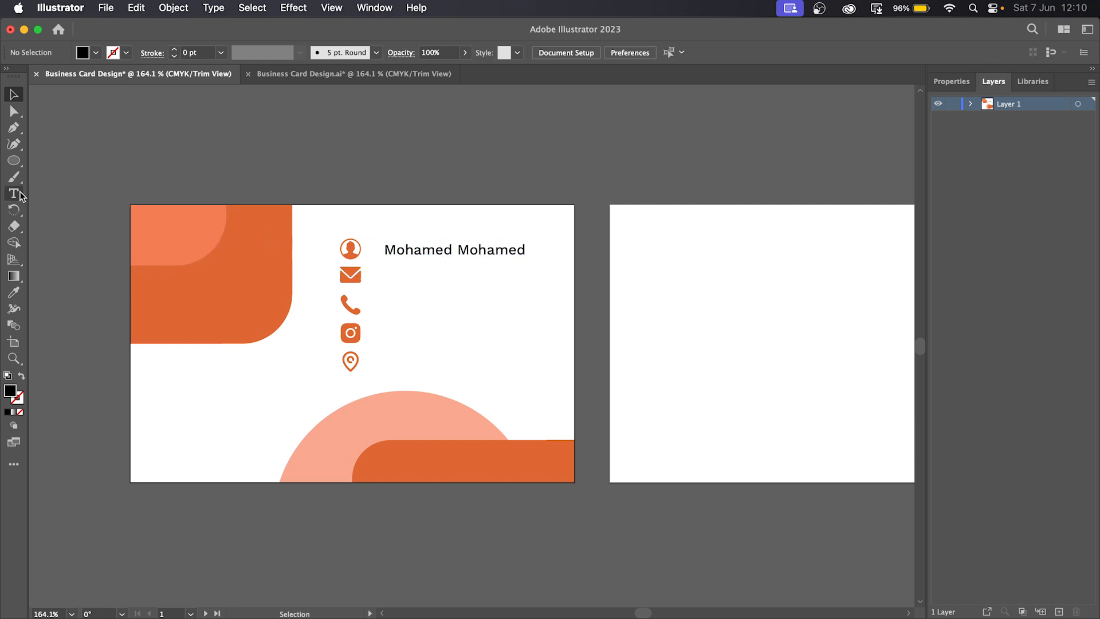
# - Copy the name text object so it can be reused
pyautogui.click(434, 255)
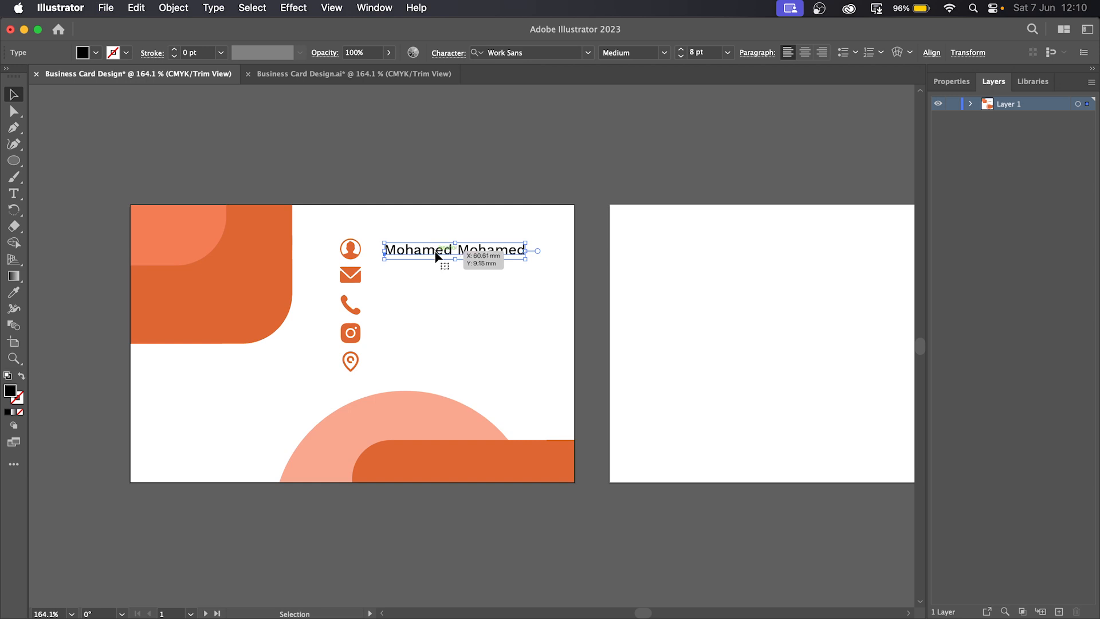
pyautogui.rightClick(439, 256)
pyautogui.click(473, 210)
# - Paste the name line beside the envelope icon and replace it with a placeholder e-mail address
pyautogui.press('super+c')
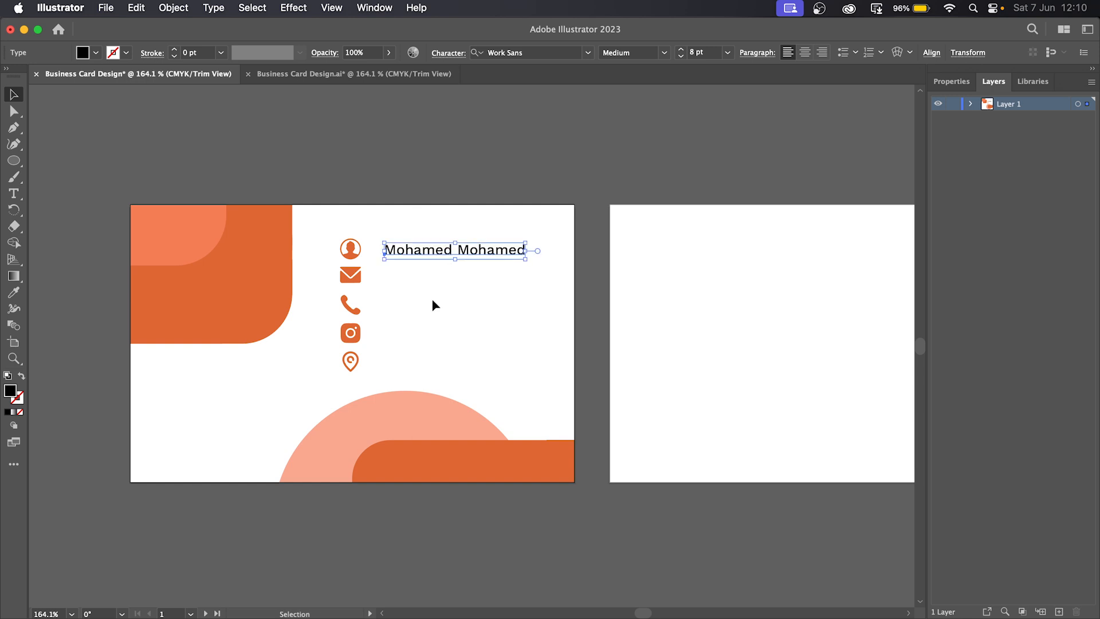
pyautogui.rightClick(434, 301)
pyautogui.click(466, 227)
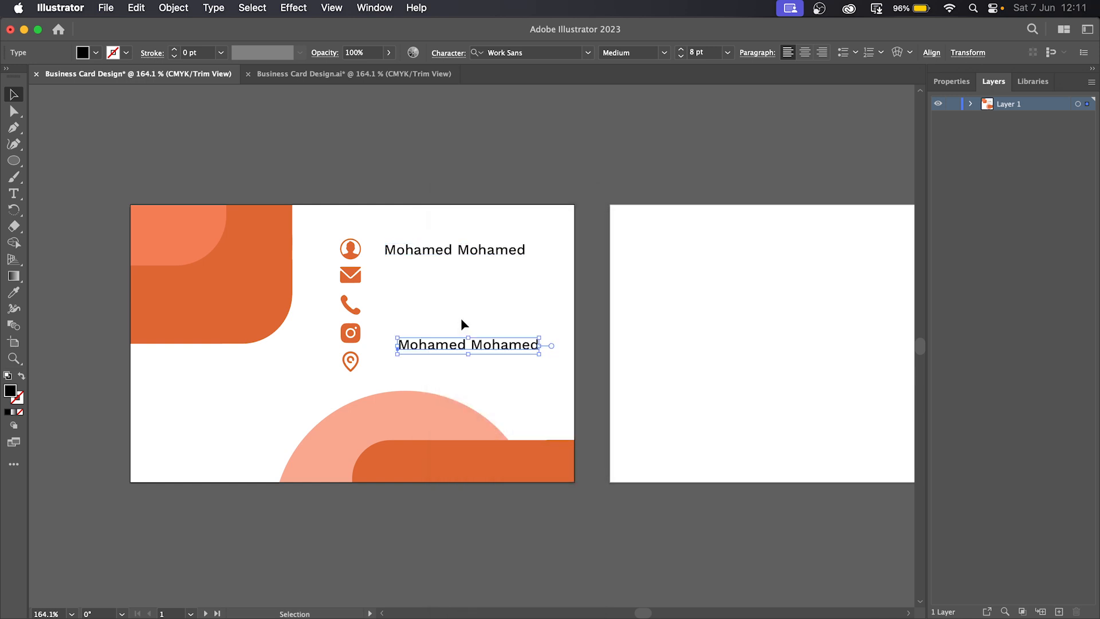
pyautogui.moveTo(443, 344); pyautogui.dragTo(433, 278)
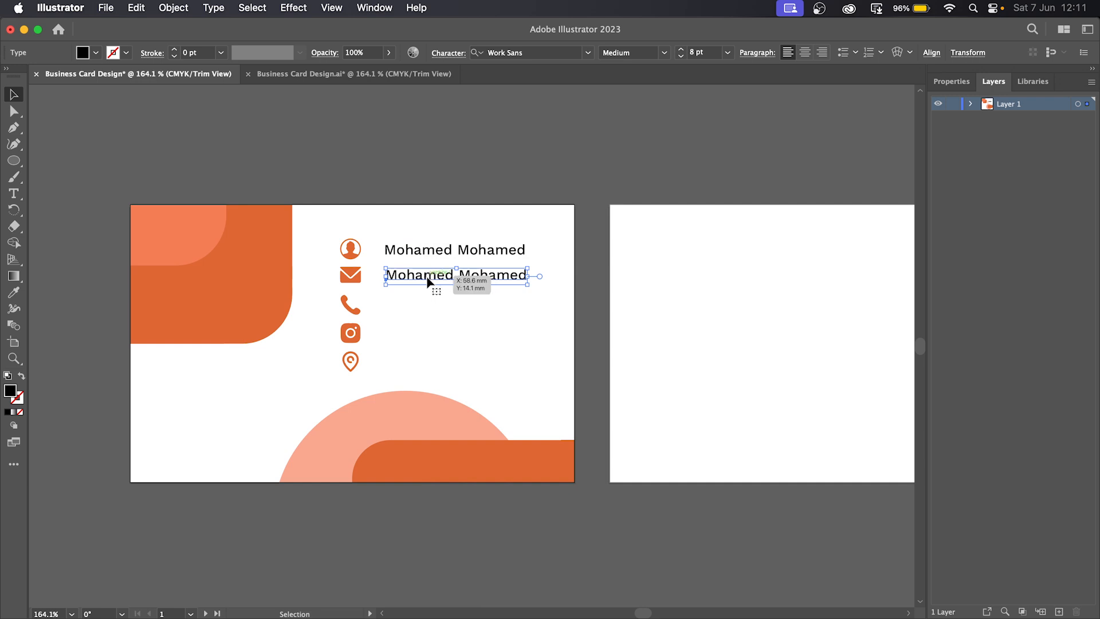
pyautogui.tripleClick(430, 278)
pyautogui.write('email@')
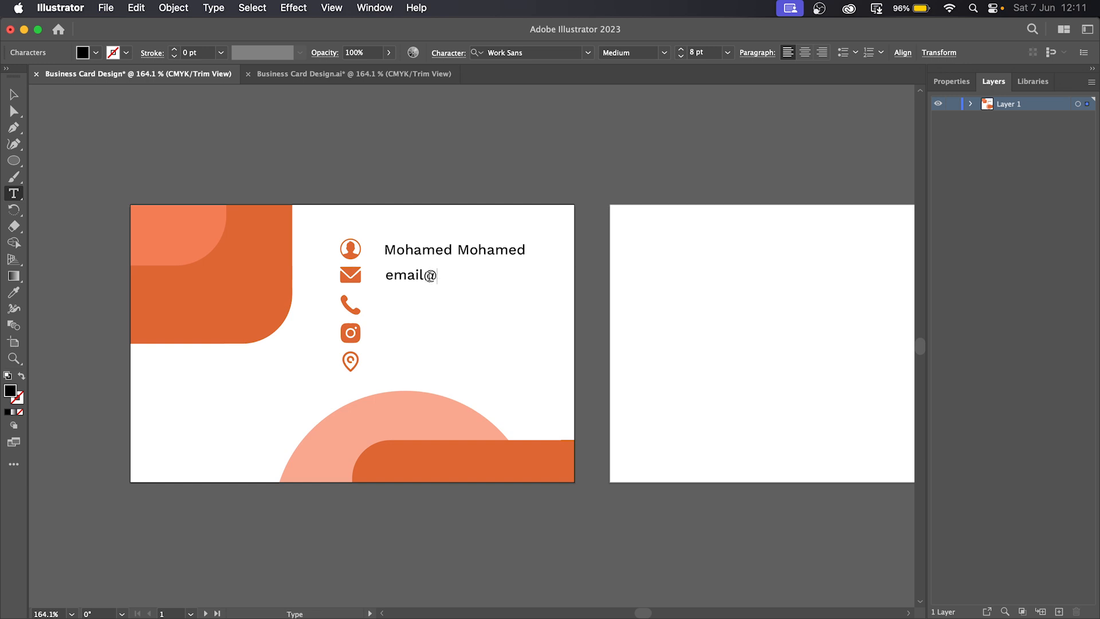
pyautogui.write('gmail.com')
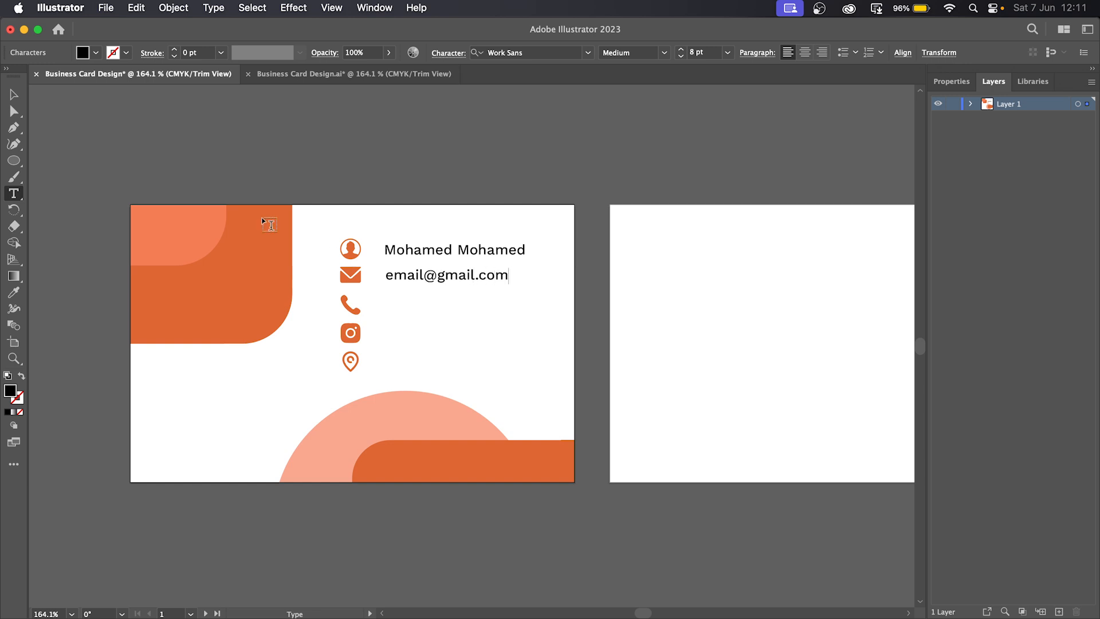
pyautogui.click(14, 95)
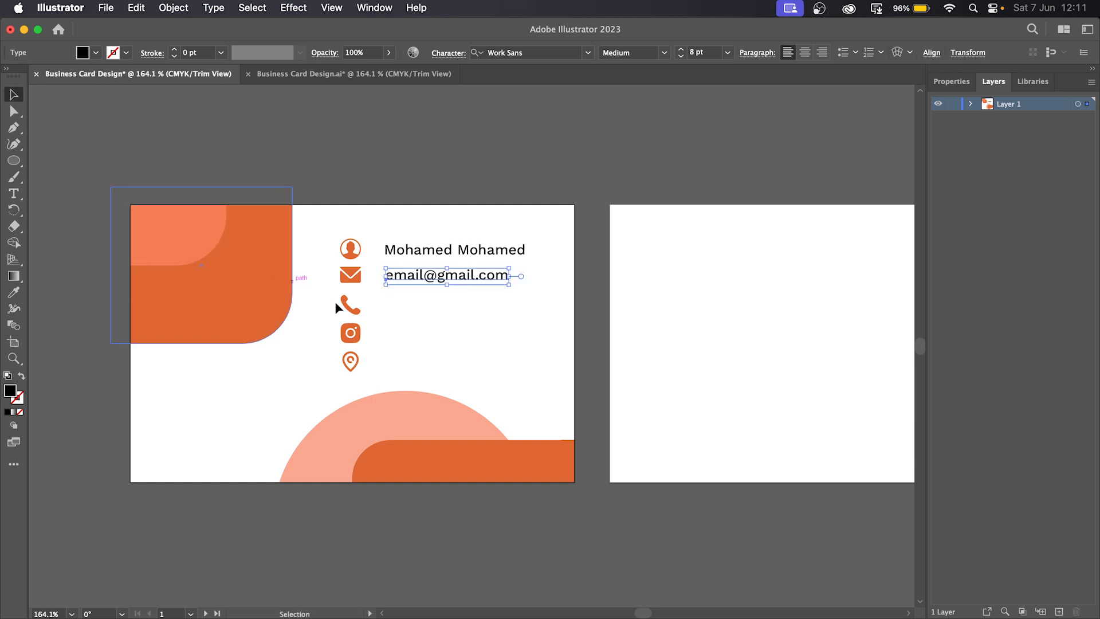
# - Duplicate the e-mail line down to the phone icon and replace it with a sample phone number
pyautogui.moveTo(419, 273); pyautogui.dragTo(420, 272)
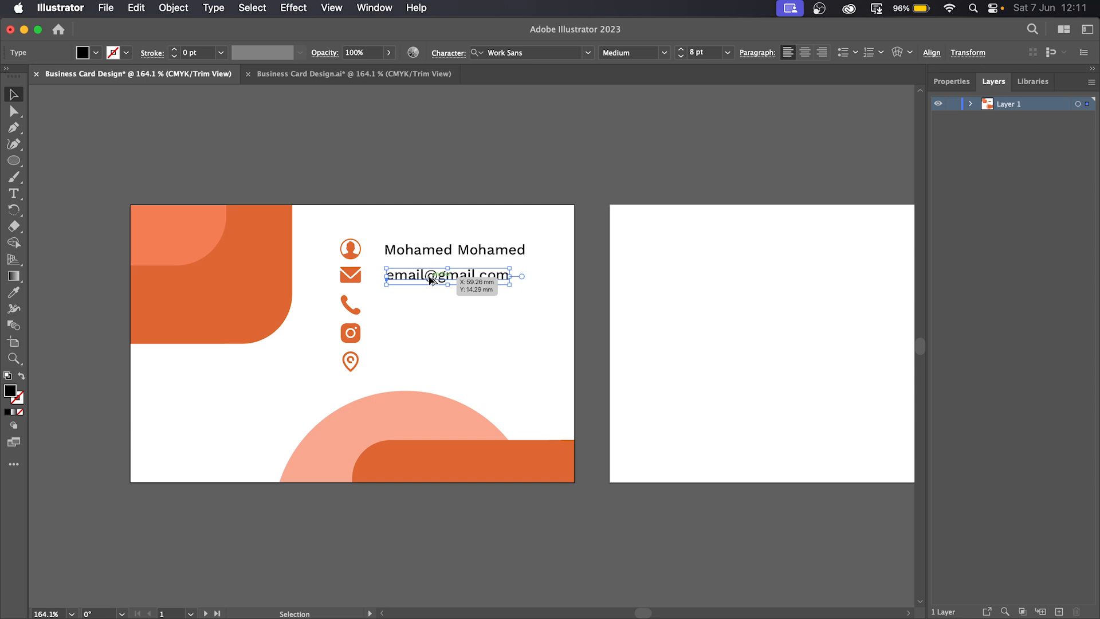
pyautogui.moveTo(430, 279); pyautogui.dragTo(432, 305)
pyautogui.tripleClick(431, 301)
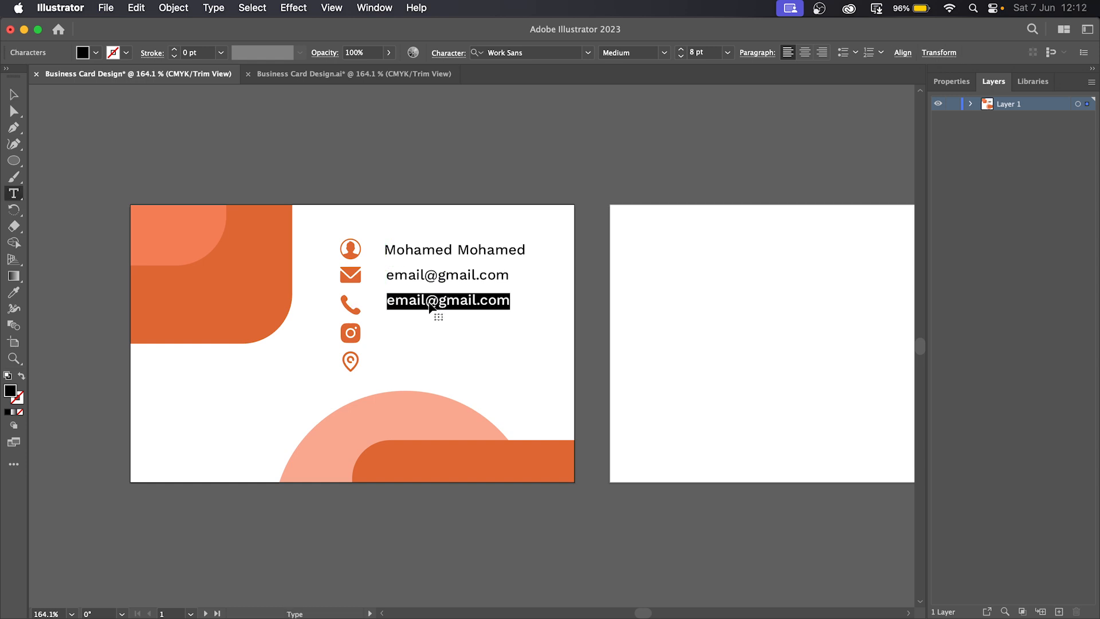
pyautogui.press('BackSpace')
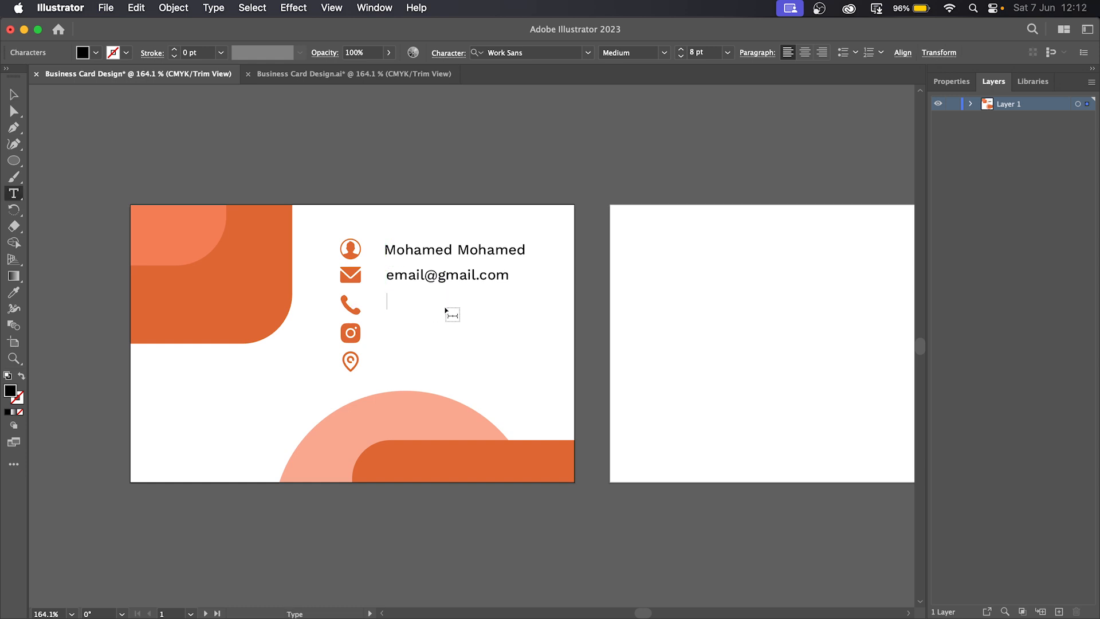
pyautogui.write('255 012 345 678')
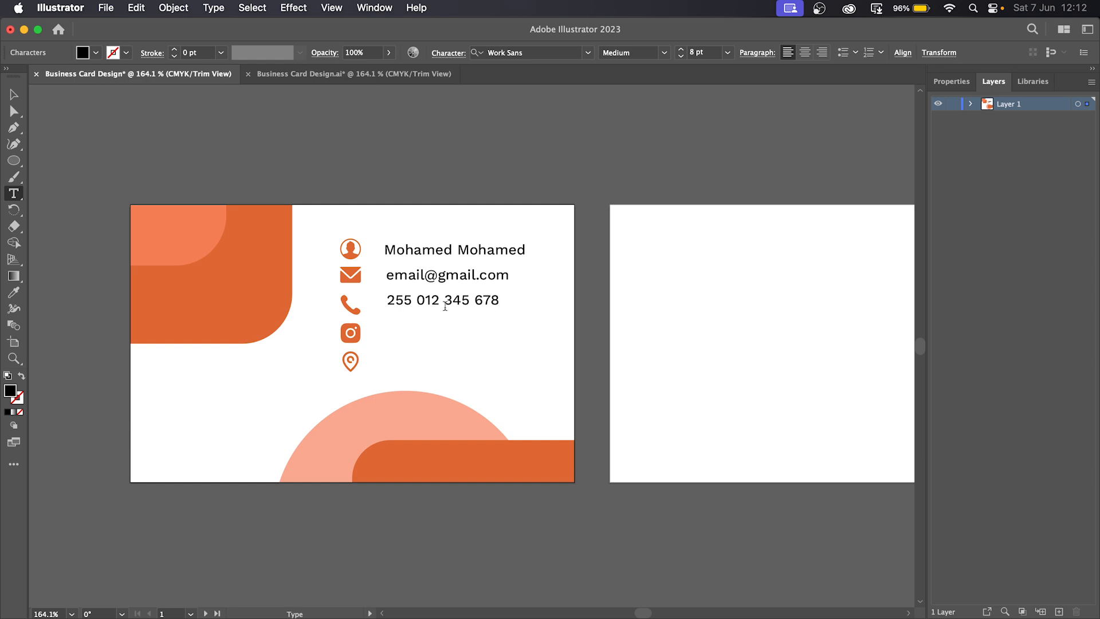
pyautogui.press('Escape')
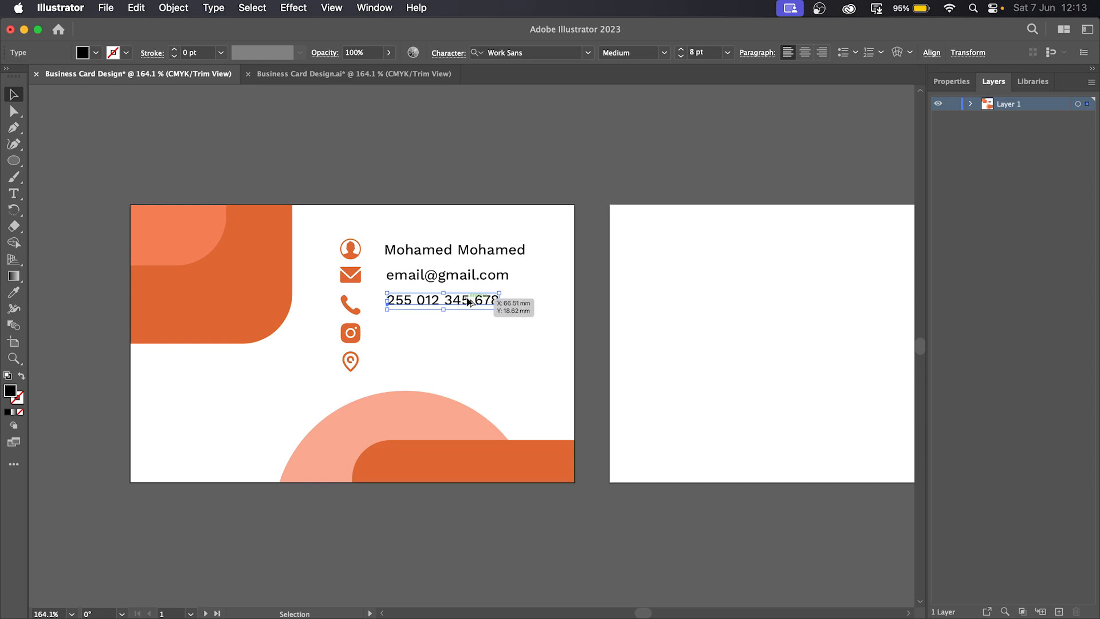
# - Duplicate the phone line to the Instagram row and retype it as the academy's handle
pyautogui.moveTo(464, 304); pyautogui.dragTo(462, 339)
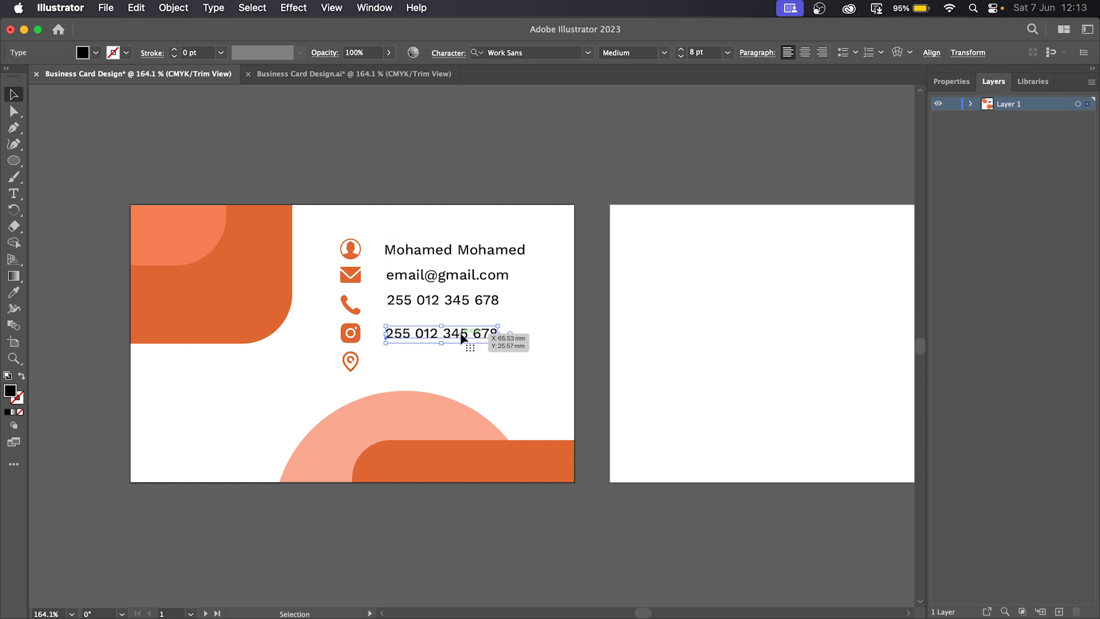
pyautogui.click(13, 193)
pyautogui.moveTo(494, 333); pyautogui.dragTo(334, 317)
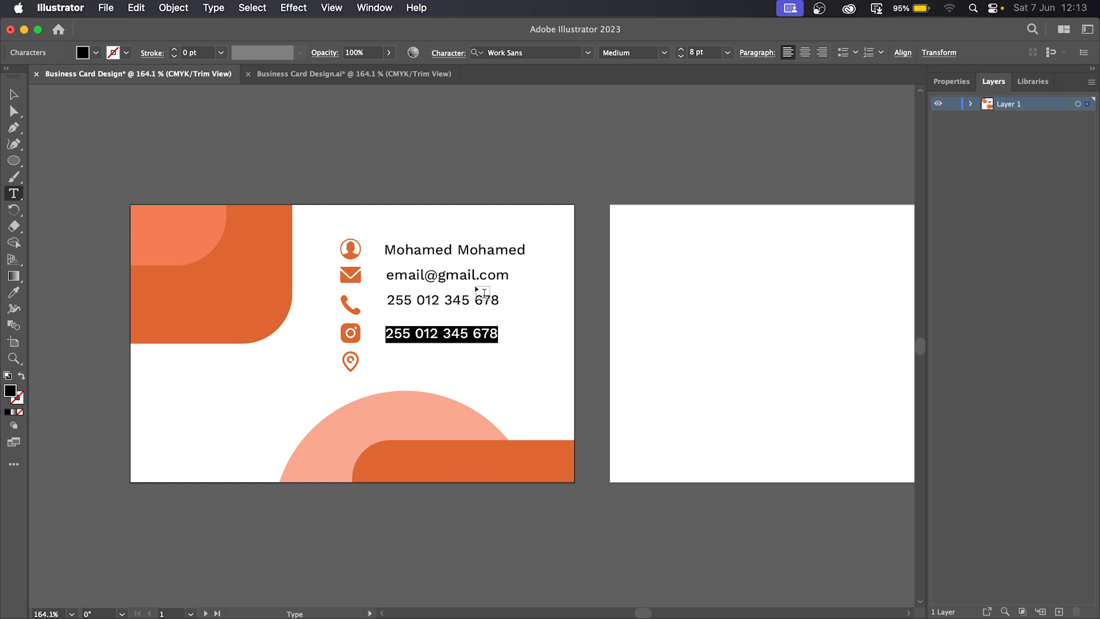
pyautogui.press('BackSpace')
pyautogui.write('mov')
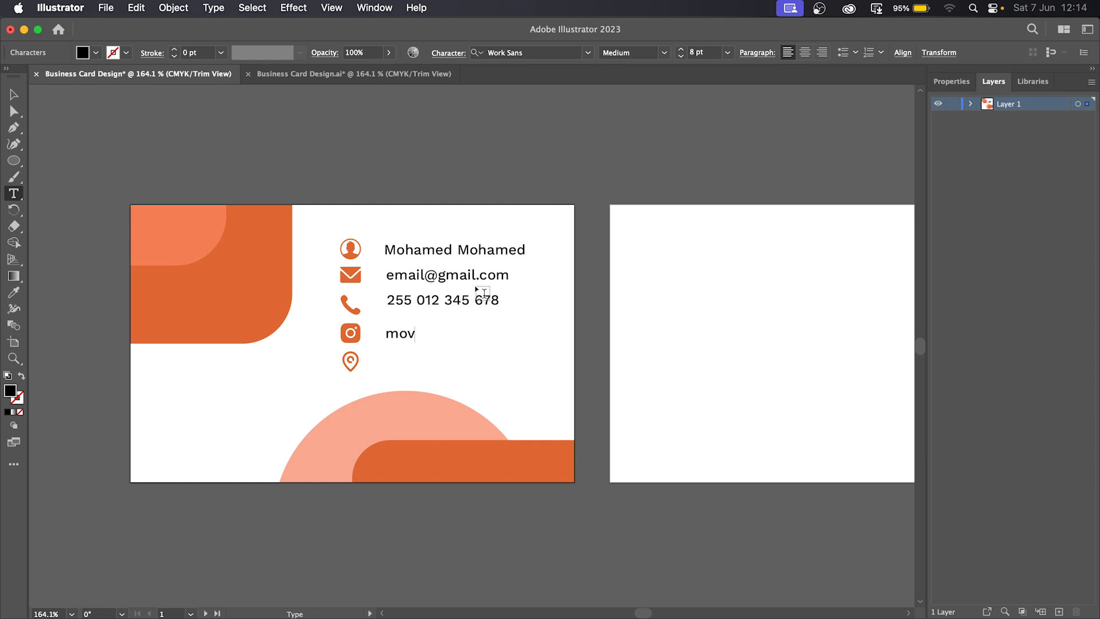
pyautogui.write('itechacademy')
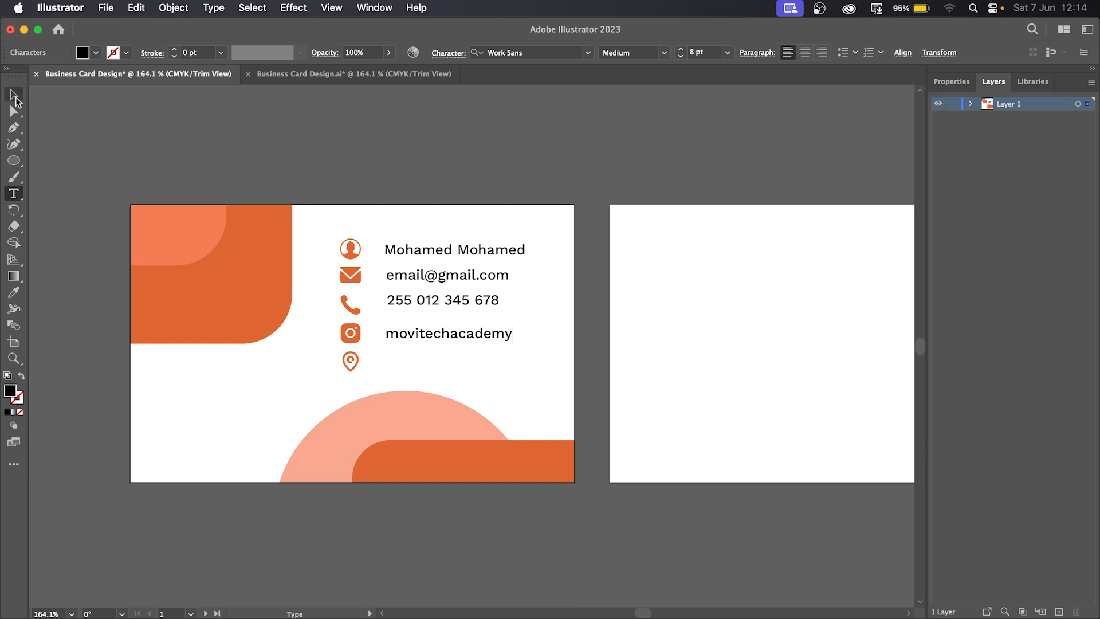
pyautogui.click(14, 96)
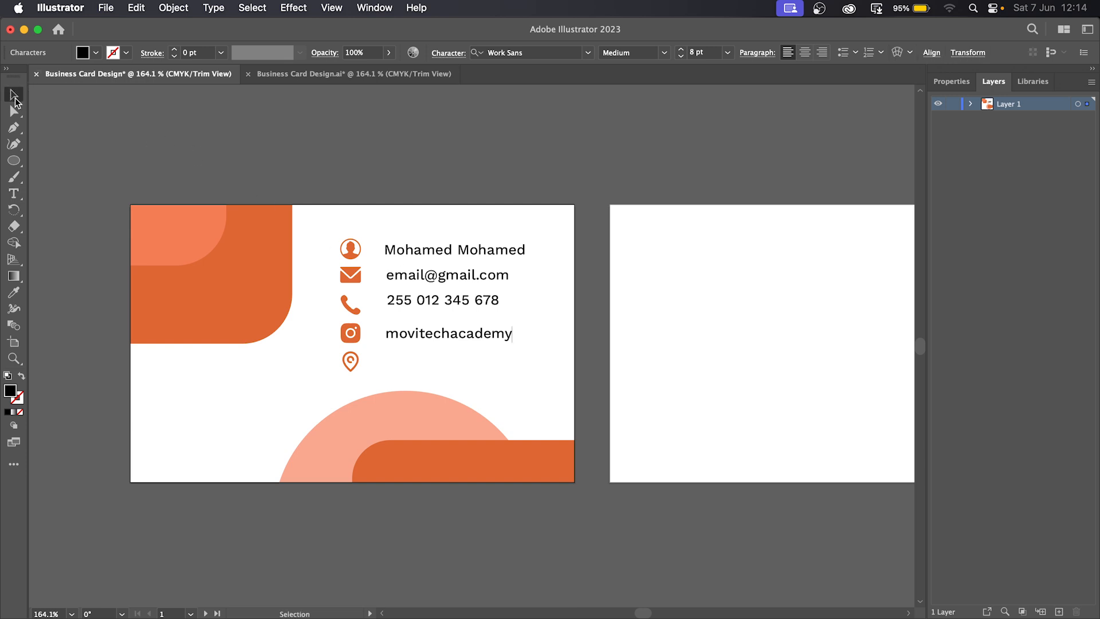
pyautogui.click(480, 355)
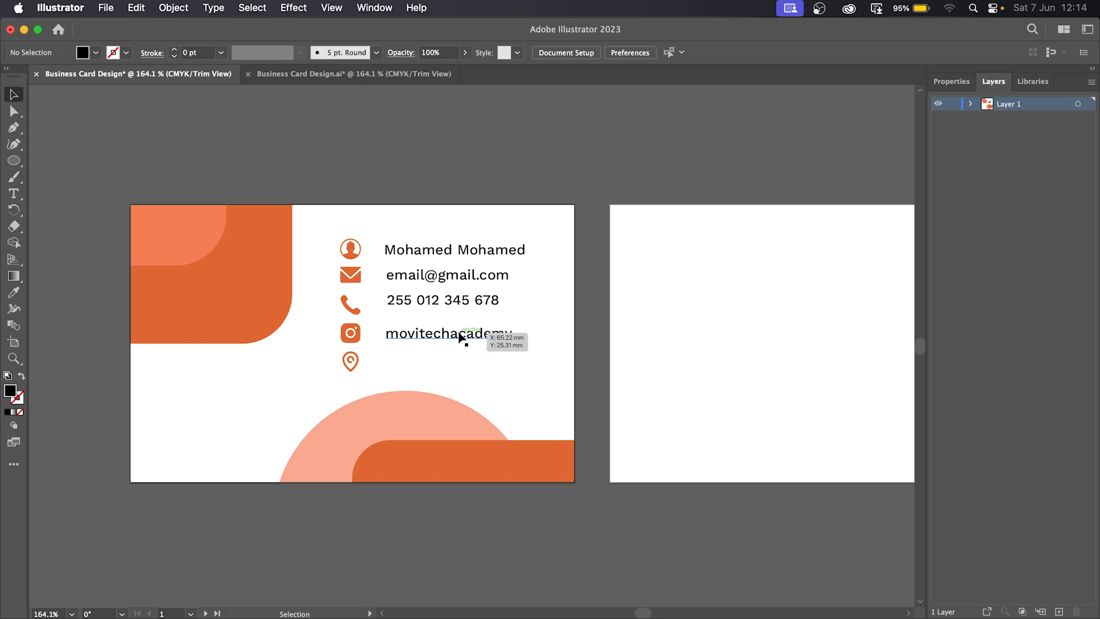
# - Duplicate the handle line to the map-pin row, retype it as 'Wolrd Wide', then select all five lines
pyautogui.moveTo(437, 341); pyautogui.dragTo(433, 366)
pyautogui.doubleClick(435, 365)
pyautogui.doubleClick(436, 365)
pyautogui.write('W')
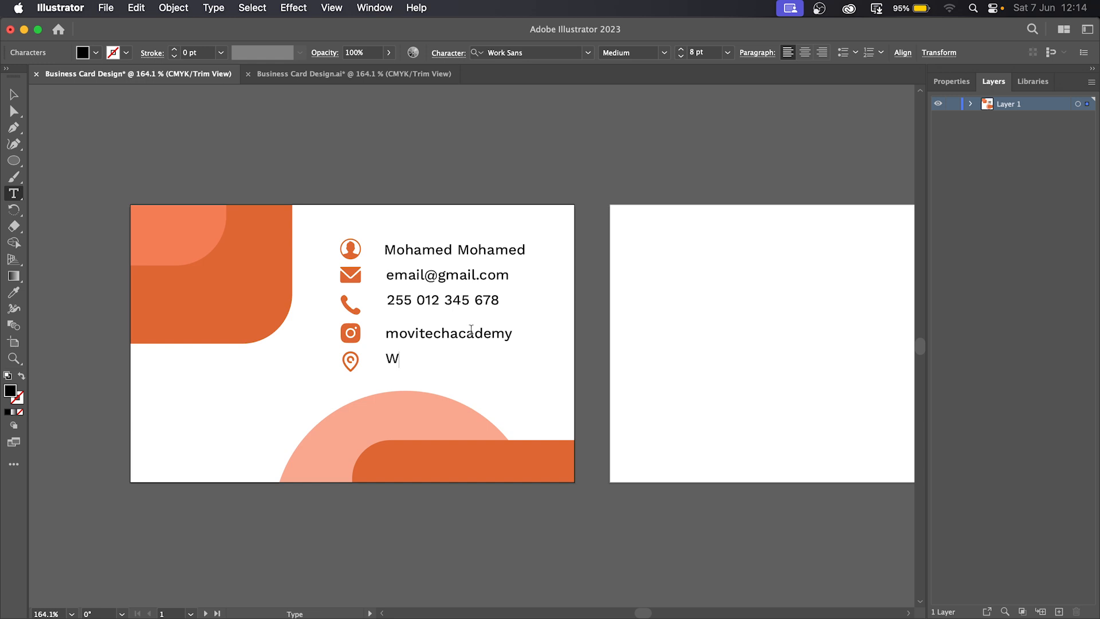
pyautogui.write('olrd Wide')
pyautogui.press('Escape')
pyautogui.click(462, 370)
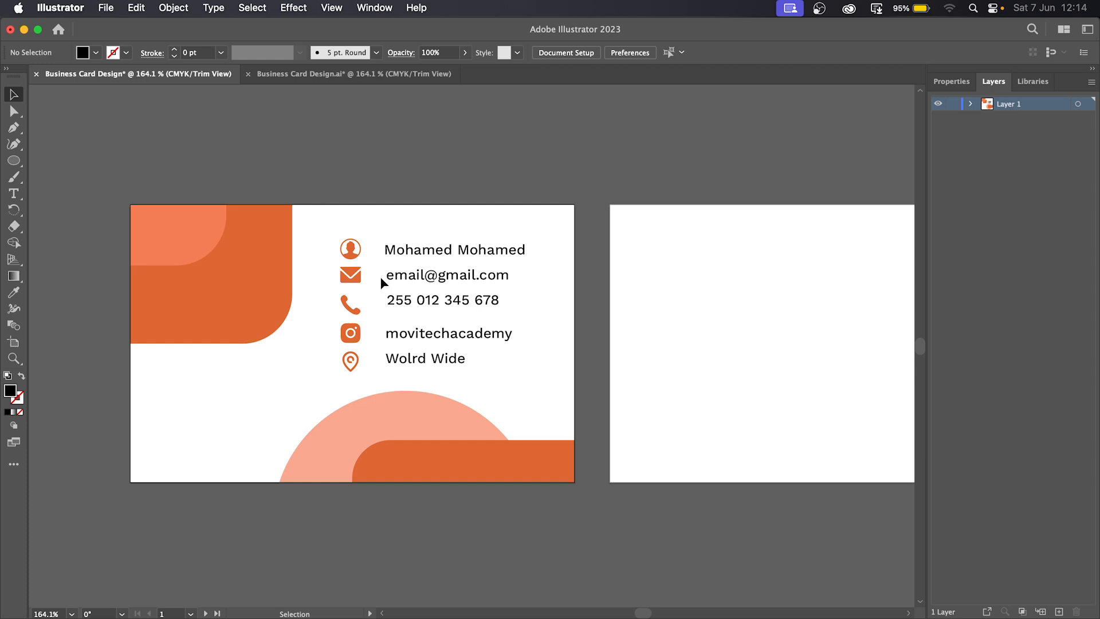
pyautogui.moveTo(533, 375); pyautogui.dragTo(383, 235)
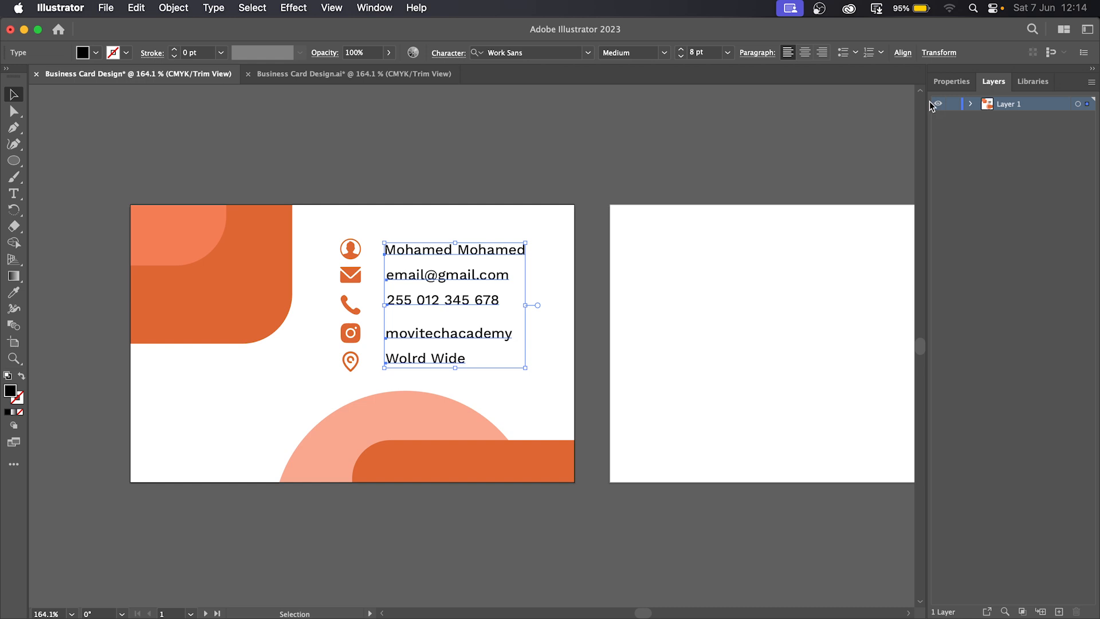
# - Left-align the five contact lines and distribute them evenly by vertical centre
pyautogui.click(903, 52)
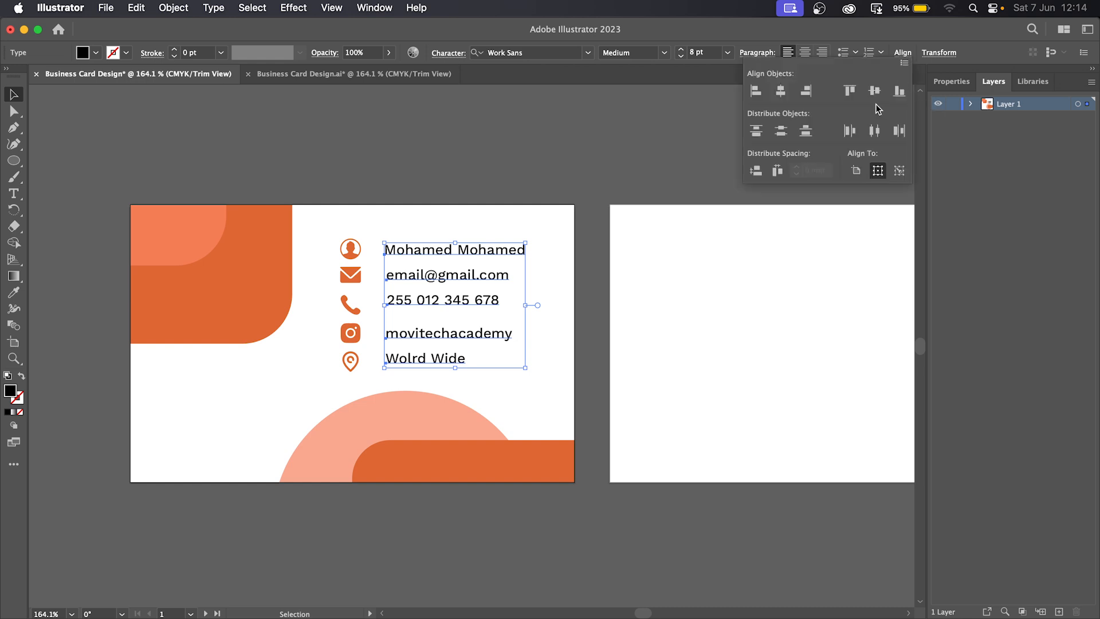
pyautogui.click(755, 92)
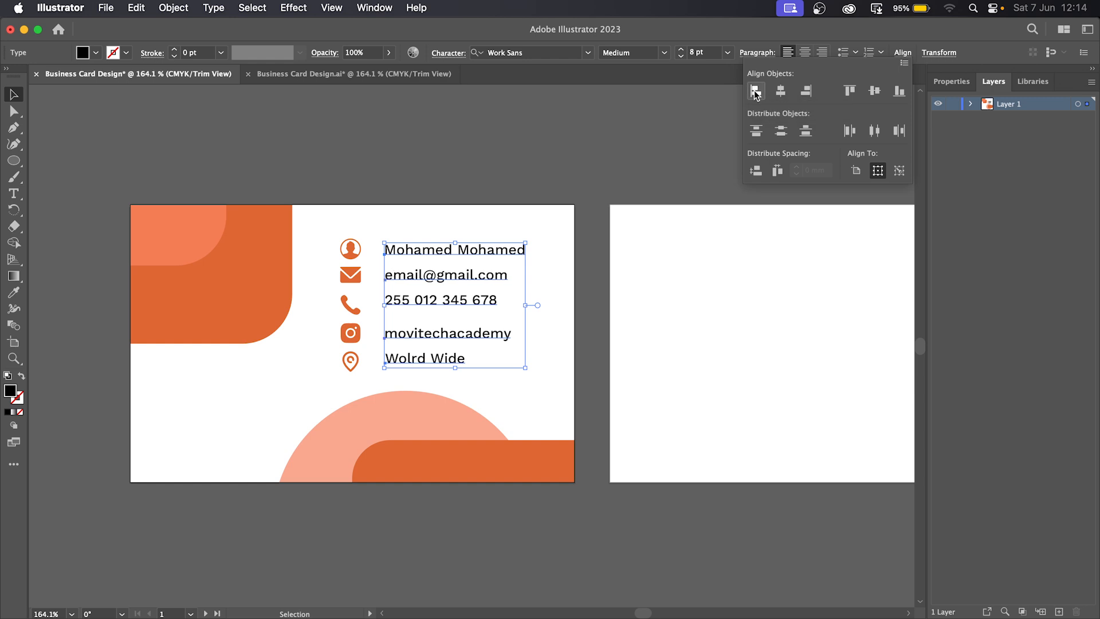
pyautogui.click(783, 132)
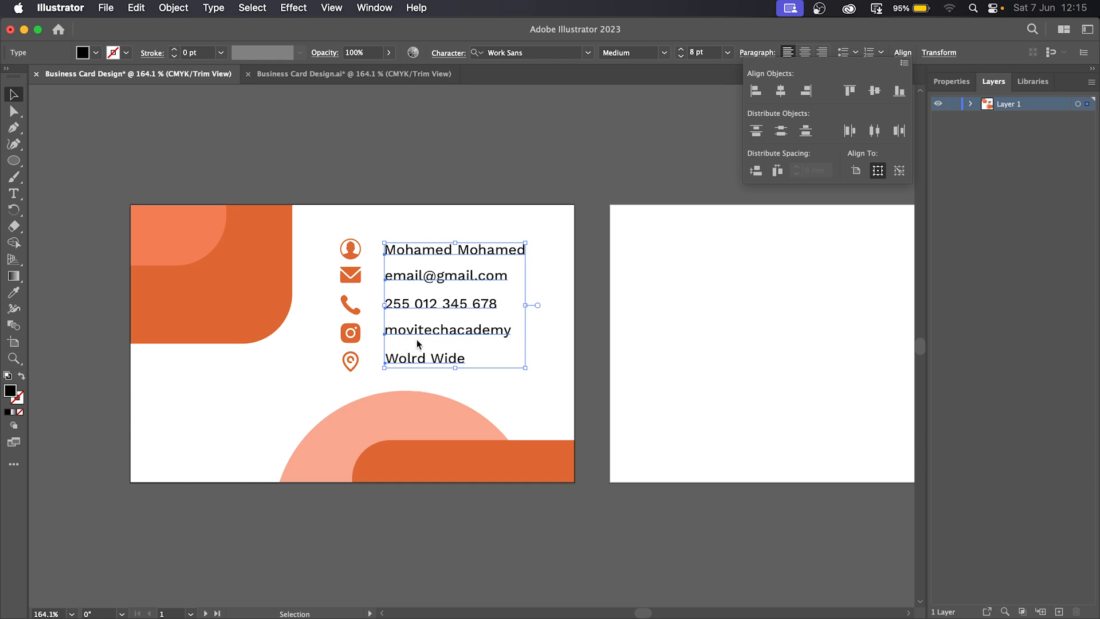
pyautogui.click(536, 405)
pyautogui.click(550, 372)
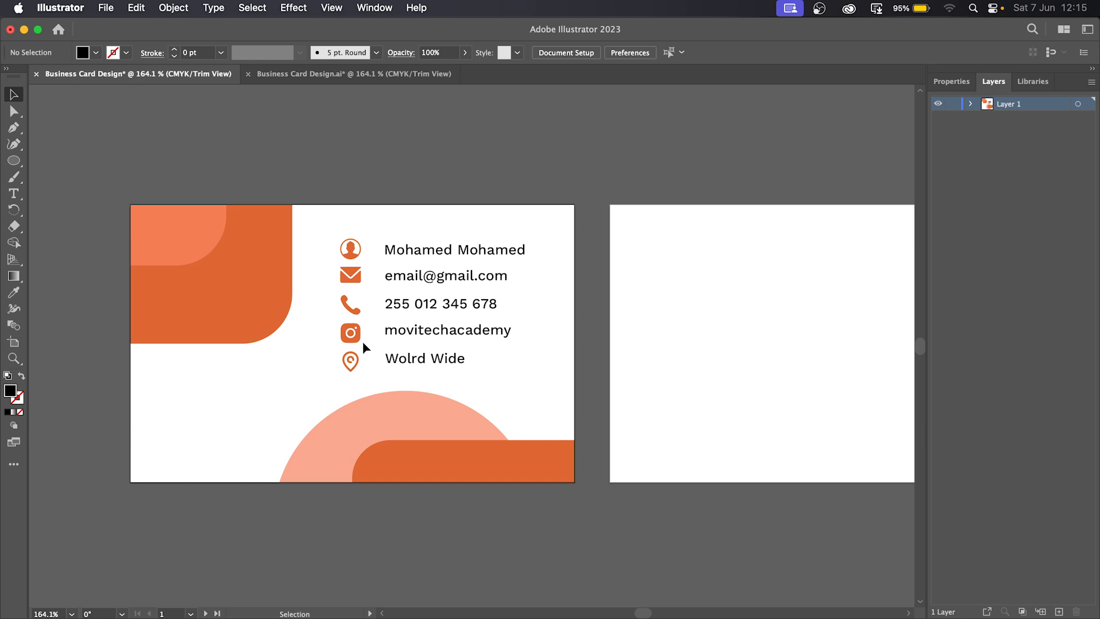
# - Nudge the Instagram handle and 'Wolrd Wide' lines down one step each, leaving the envelope icon in place
pyautogui.click(356, 281)
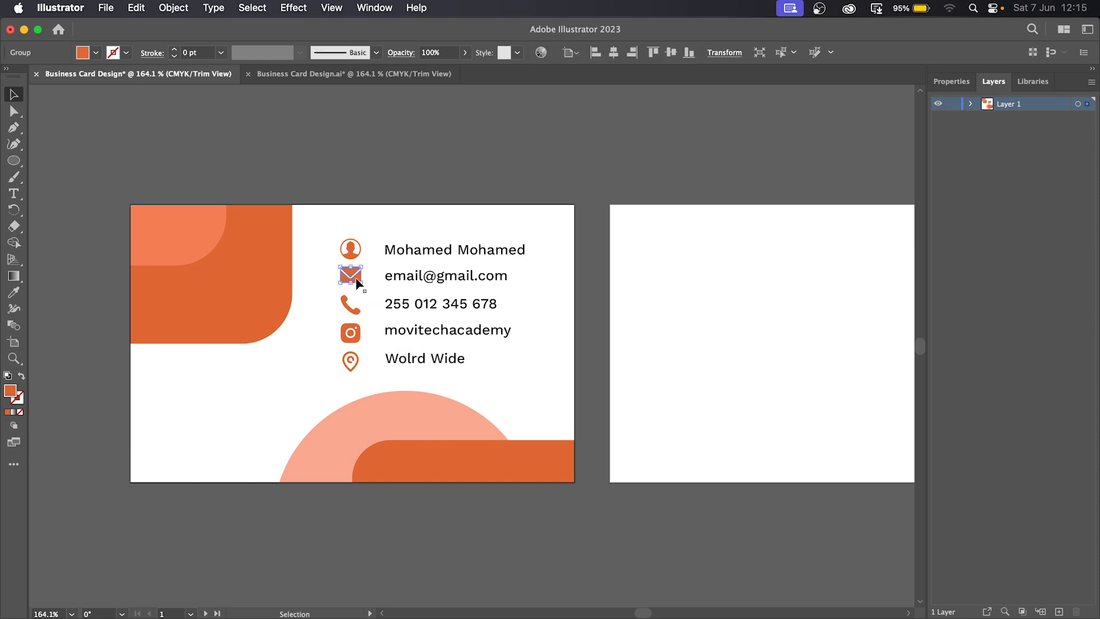
pyautogui.press('Down')
pyautogui.press('Down')
pyautogui.press('Up')
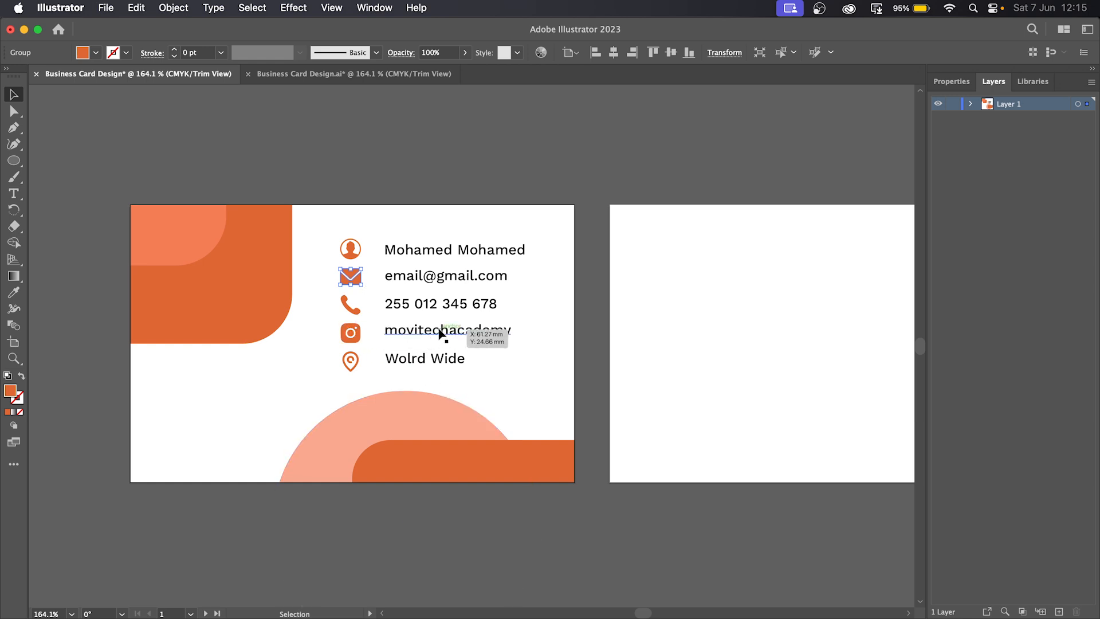
pyautogui.click(457, 337)
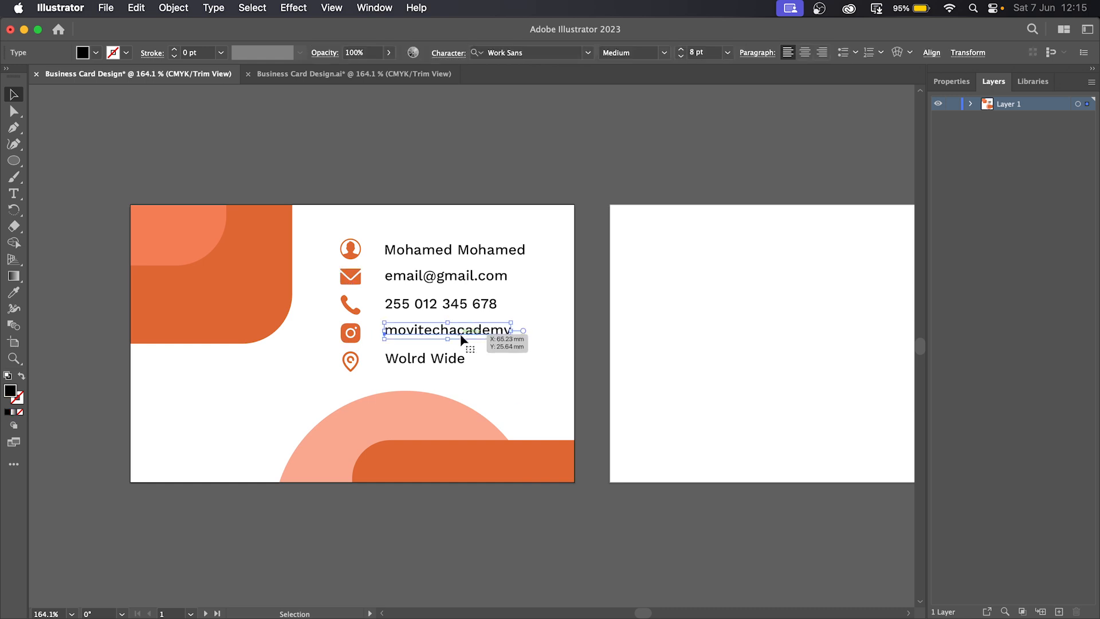
pyautogui.press('Down')
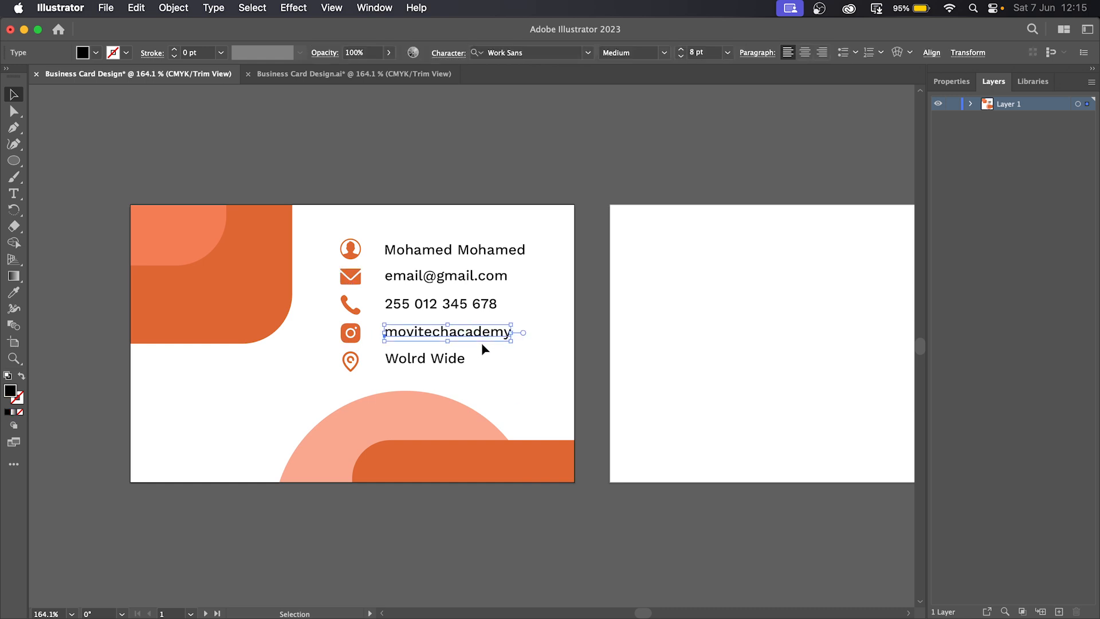
pyautogui.click(482, 377)
pyautogui.click(434, 360)
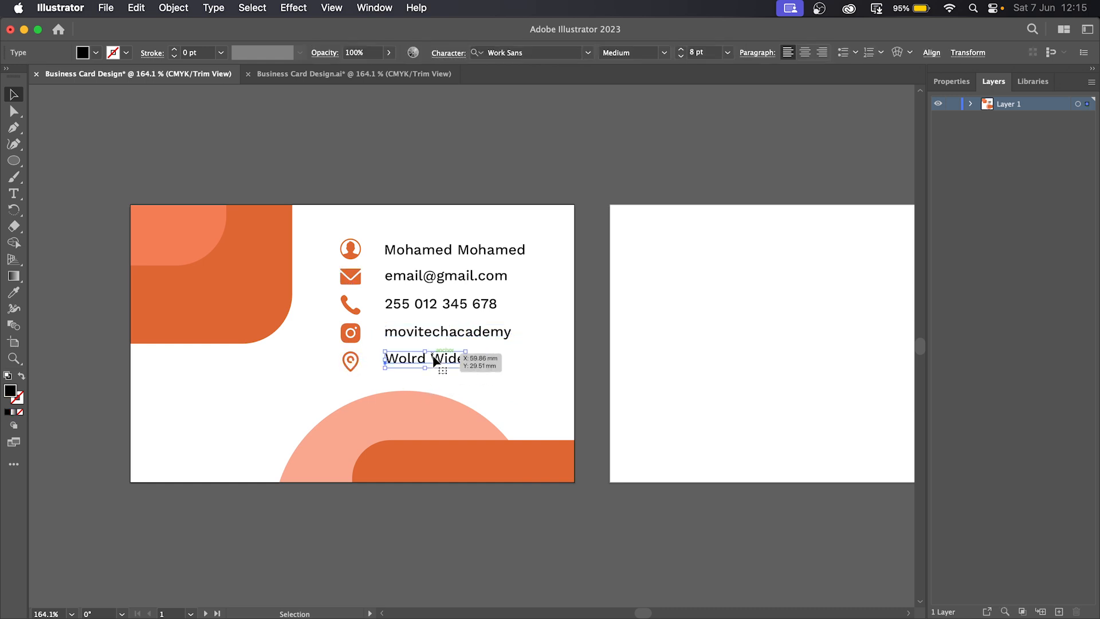
pyautogui.press('Down')
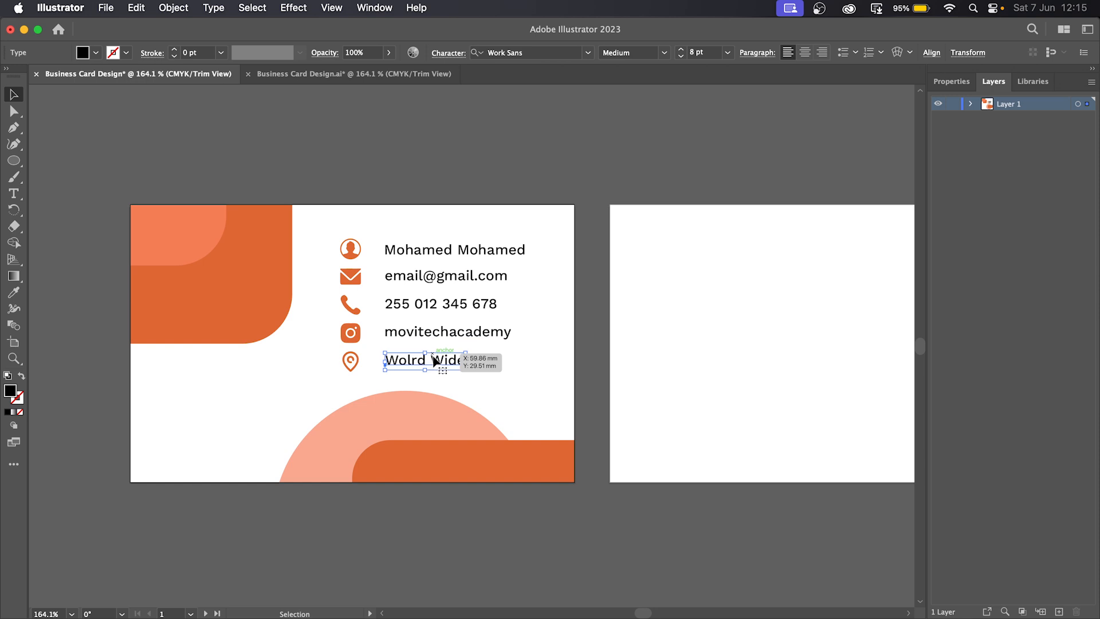
pyautogui.click(531, 372)
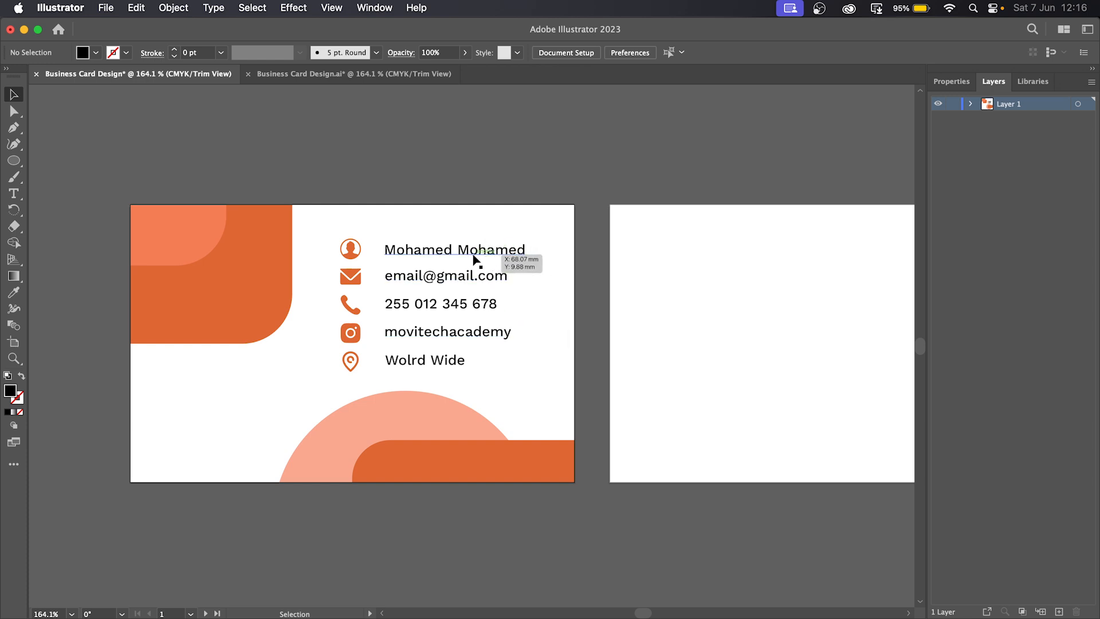
# - Copy the name onto the orange panel, retype the first name in capitals and make it white
pyautogui.moveTo(485, 253); pyautogui.dragTo(265, 314)
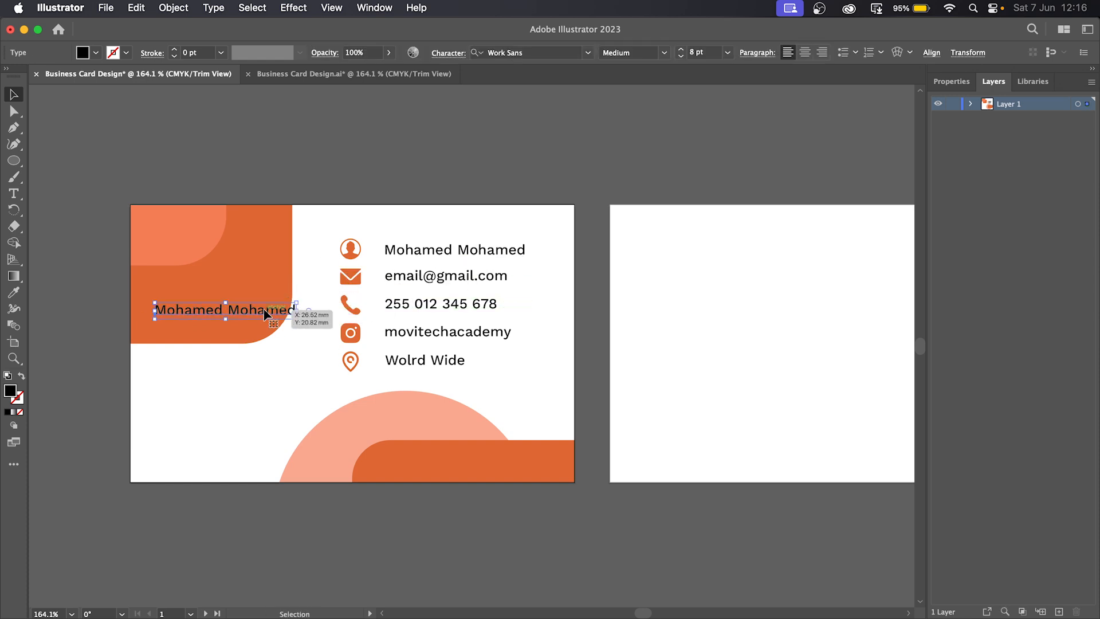
pyautogui.tripleClick(264, 315)
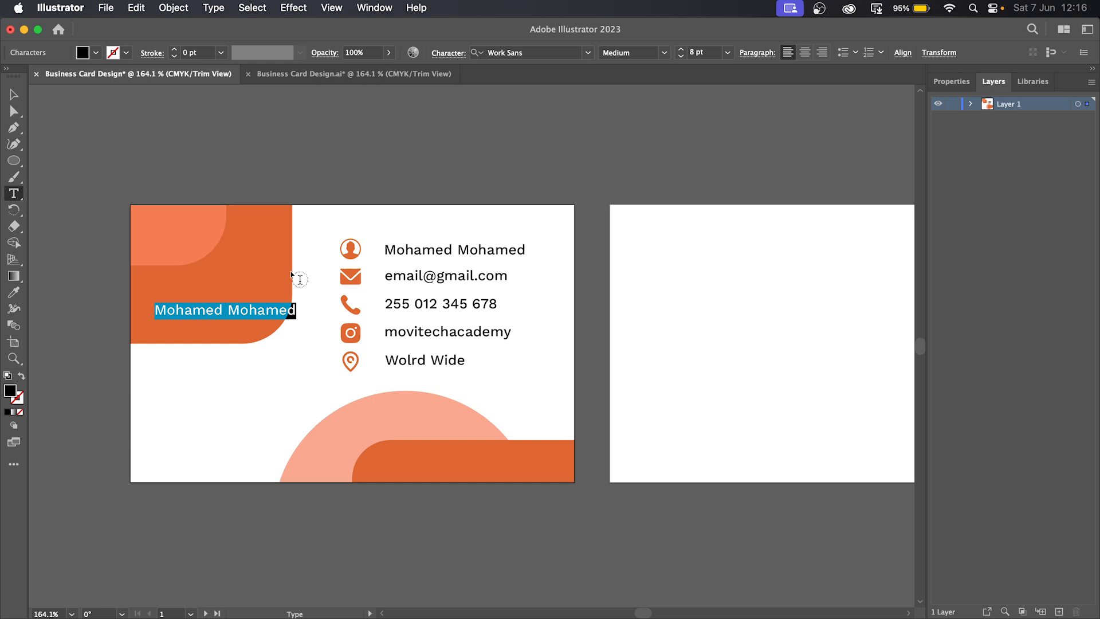
pyautogui.write('MOHA')
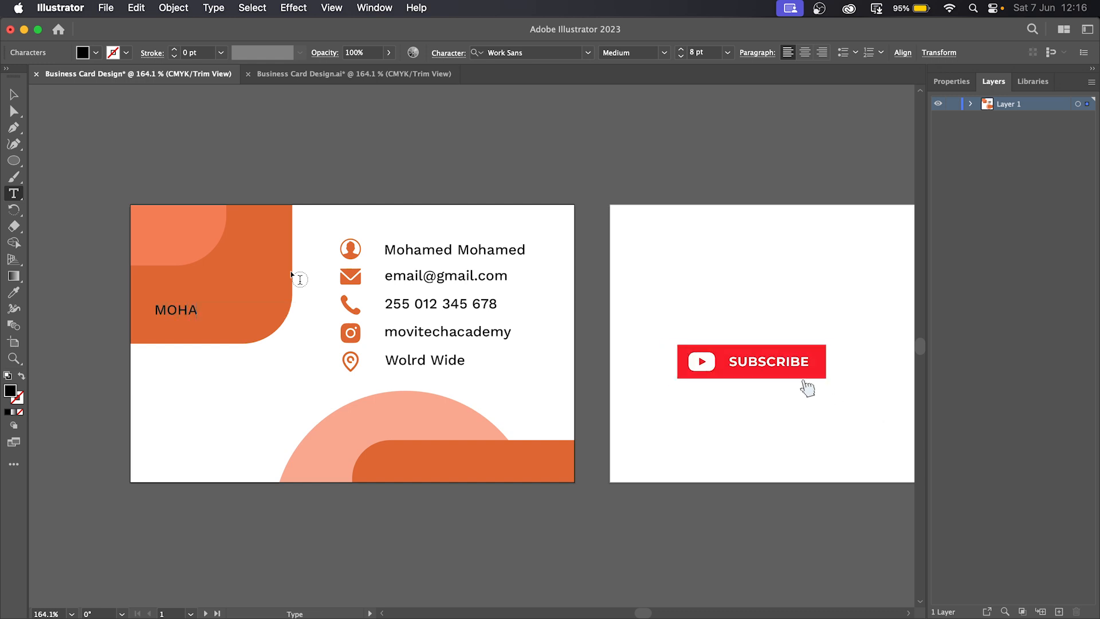
pyautogui.write('MED')
pyautogui.press('super+a')
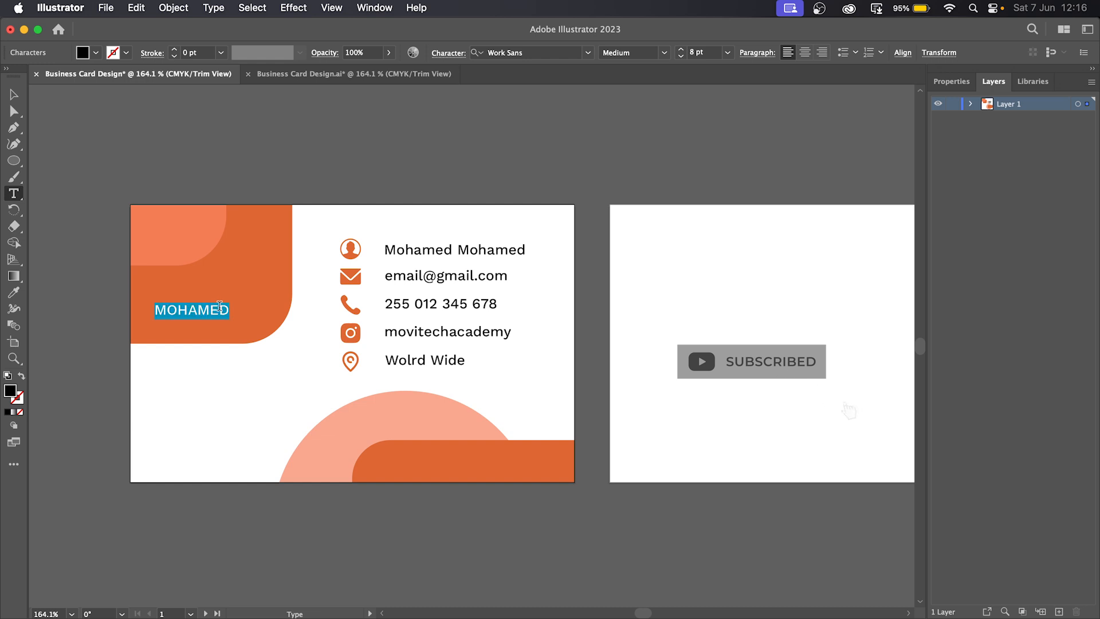
pyautogui.click(96, 52)
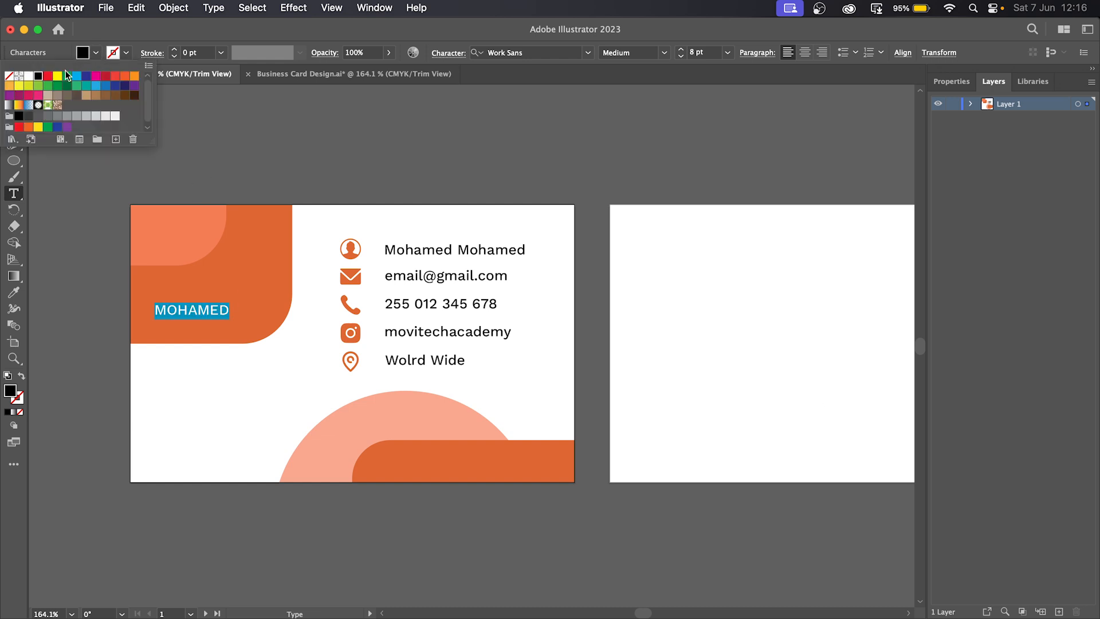
pyautogui.click(30, 76)
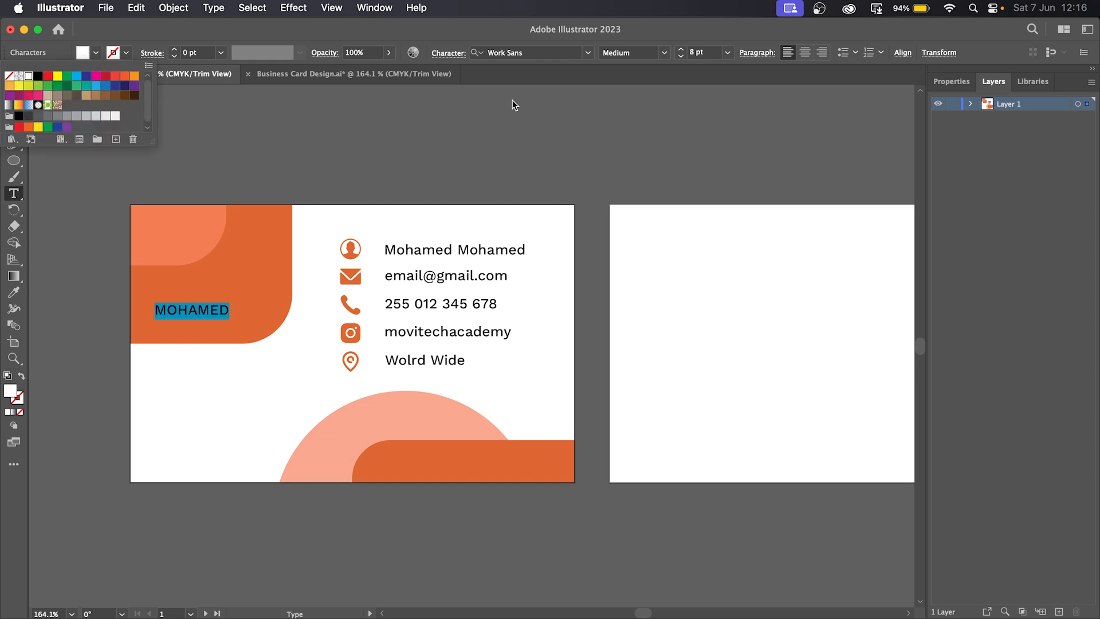
pyautogui.click(662, 51)
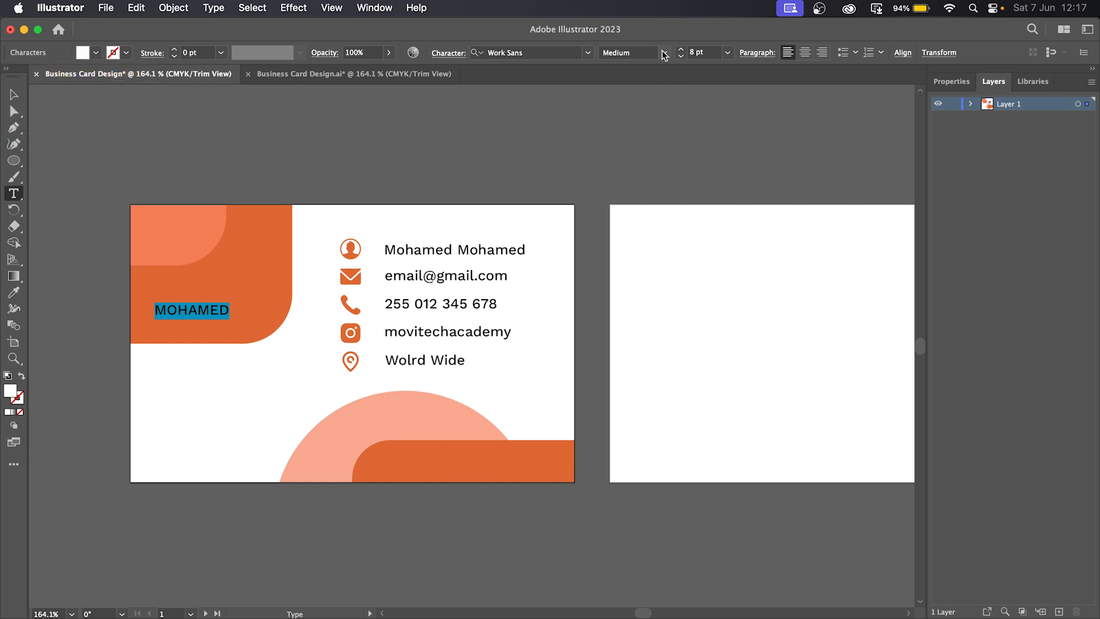
# - Set the first-name heading to Work Sans Black and enlarge it to about 11 pt
pyautogui.click(664, 52)
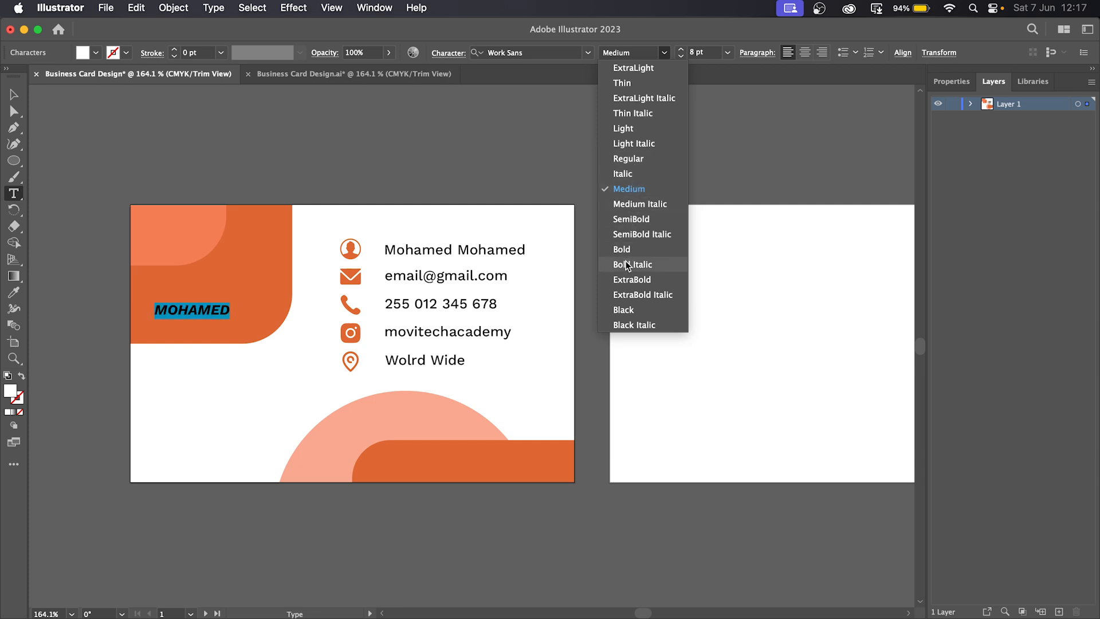
pyautogui.click(632, 309)
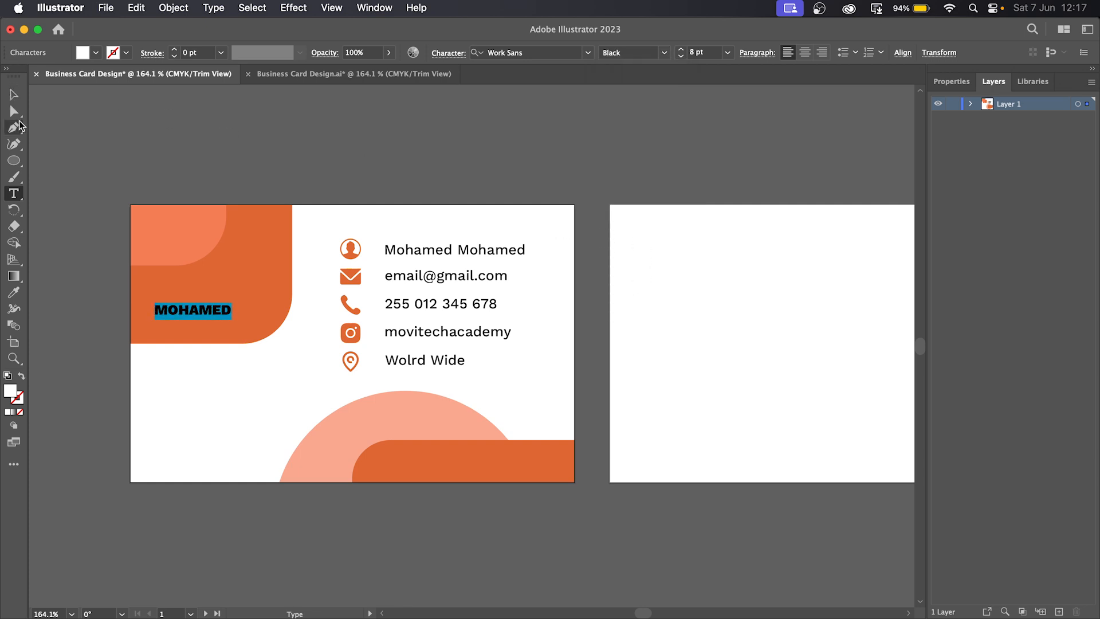
pyautogui.click(12, 97)
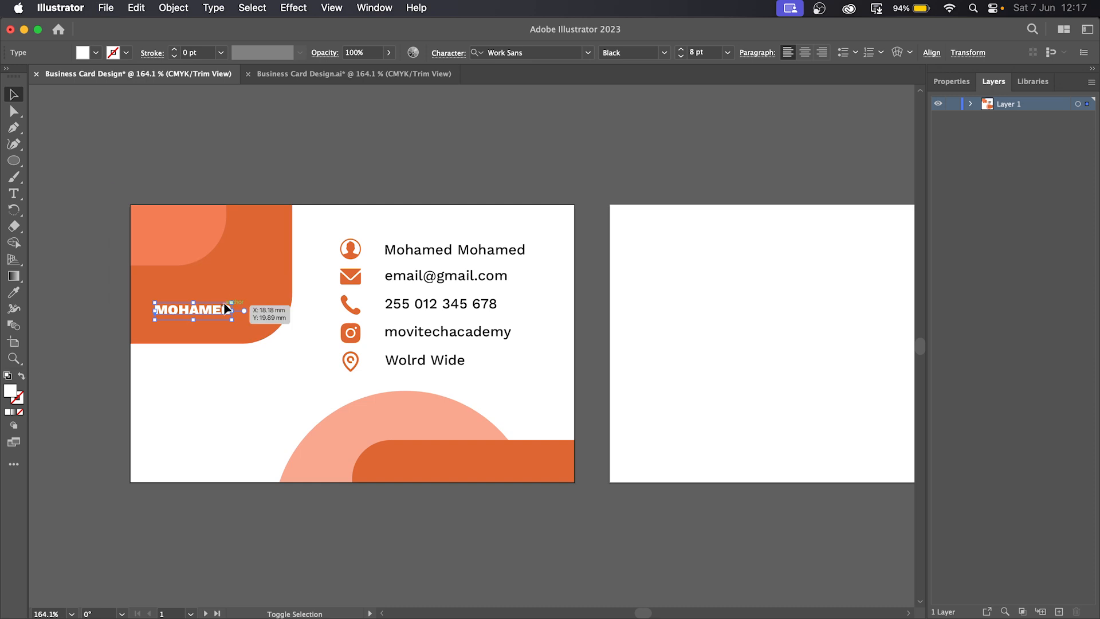
pyautogui.moveTo(232, 302)
pyautogui.mouseDown()
pyautogui.moveTo(263, 300)
pyautogui.moveTo(262, 288)
pyautogui.moveTo(228, 301)
pyautogui.mouseUp()
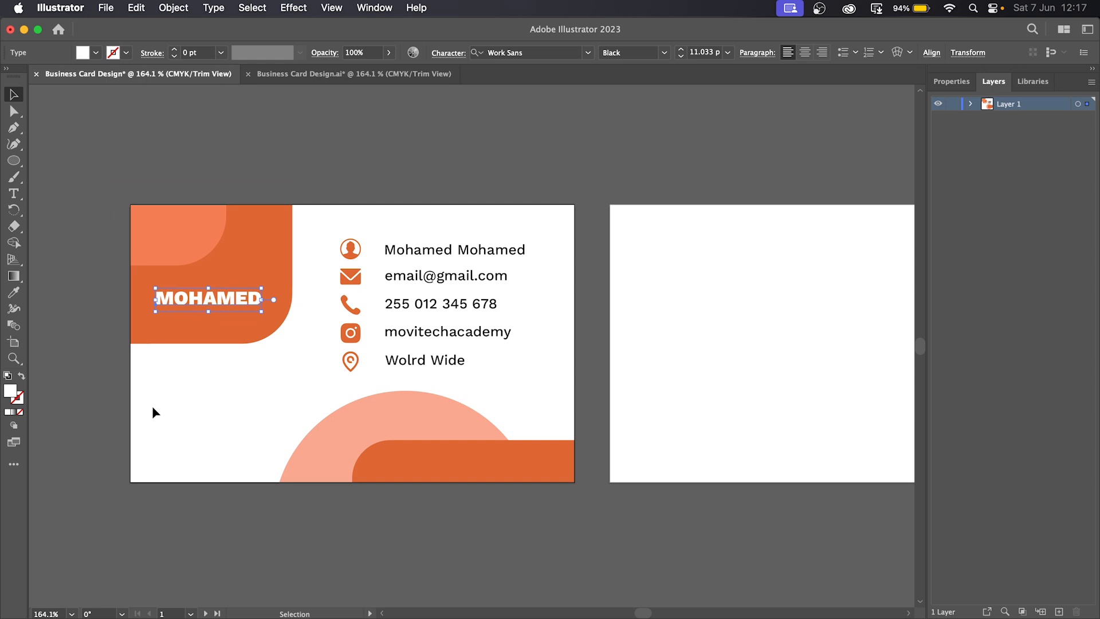
# - Recolour the top-left rounded corner shape to peach #ff9878
pyautogui.click(189, 242)
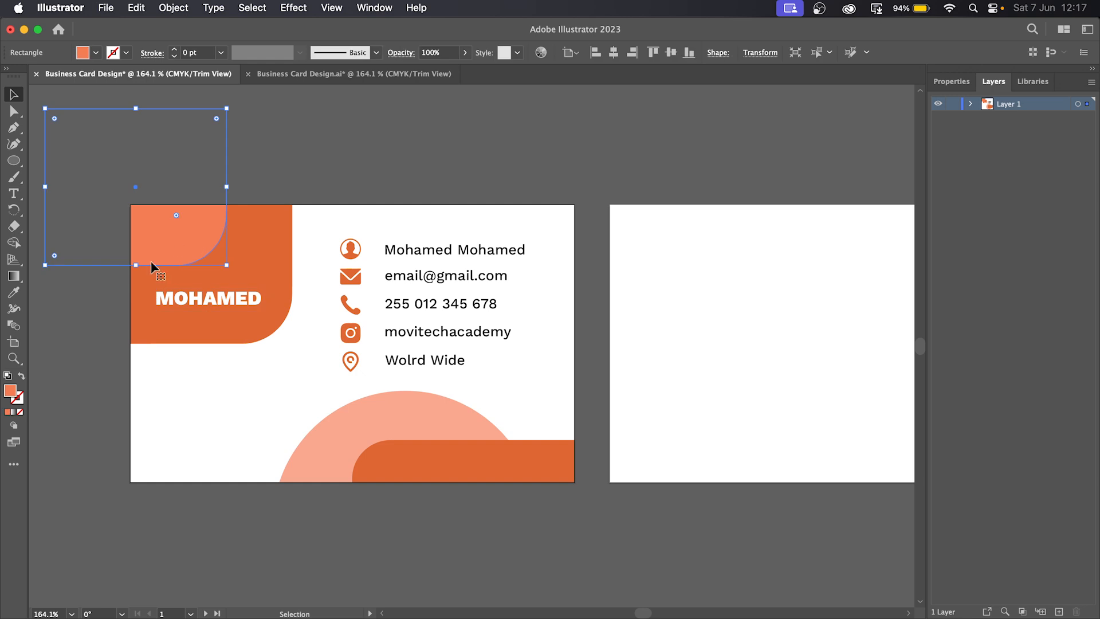
pyautogui.doubleClick(9, 391)
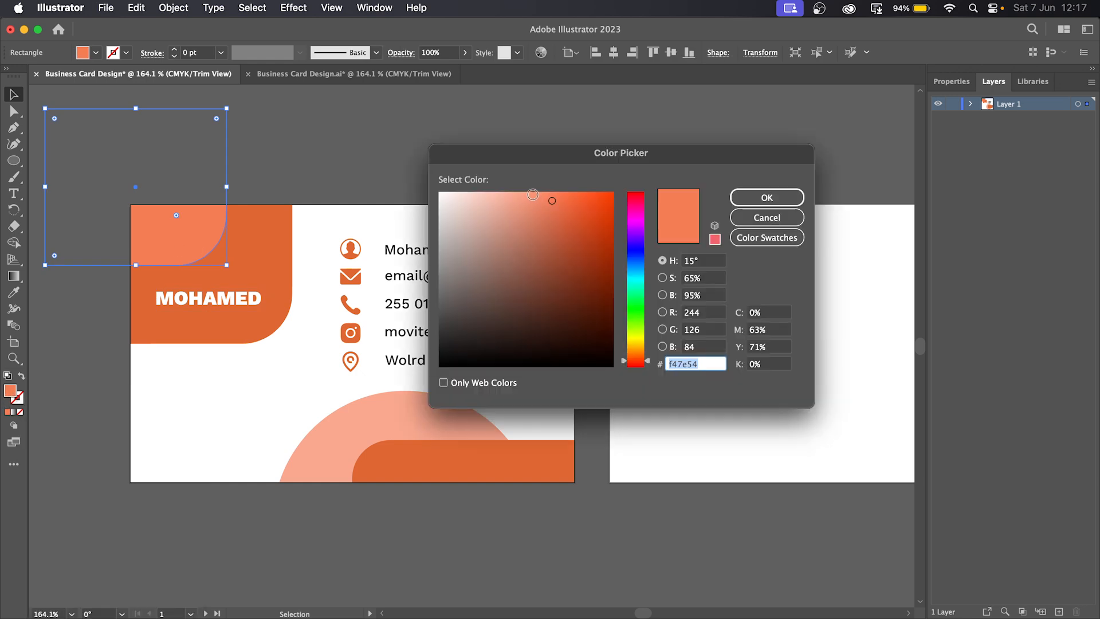
pyautogui.click(533, 196)
pyautogui.moveTo(532, 195); pyautogui.dragTo(533, 179)
pyautogui.click(770, 198)
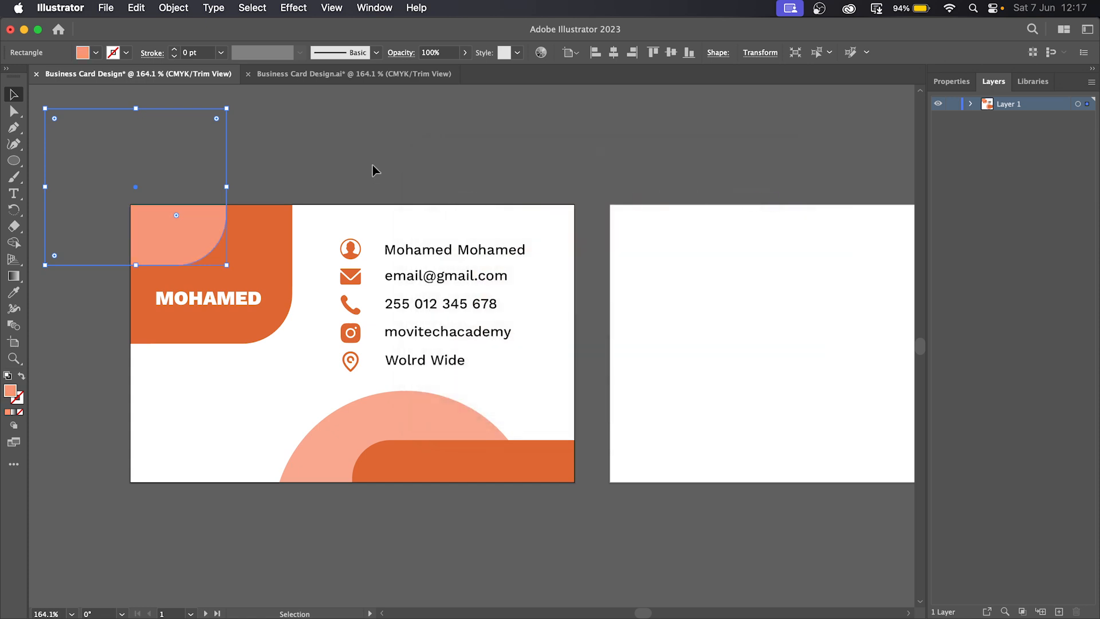
pyautogui.click(385, 178)
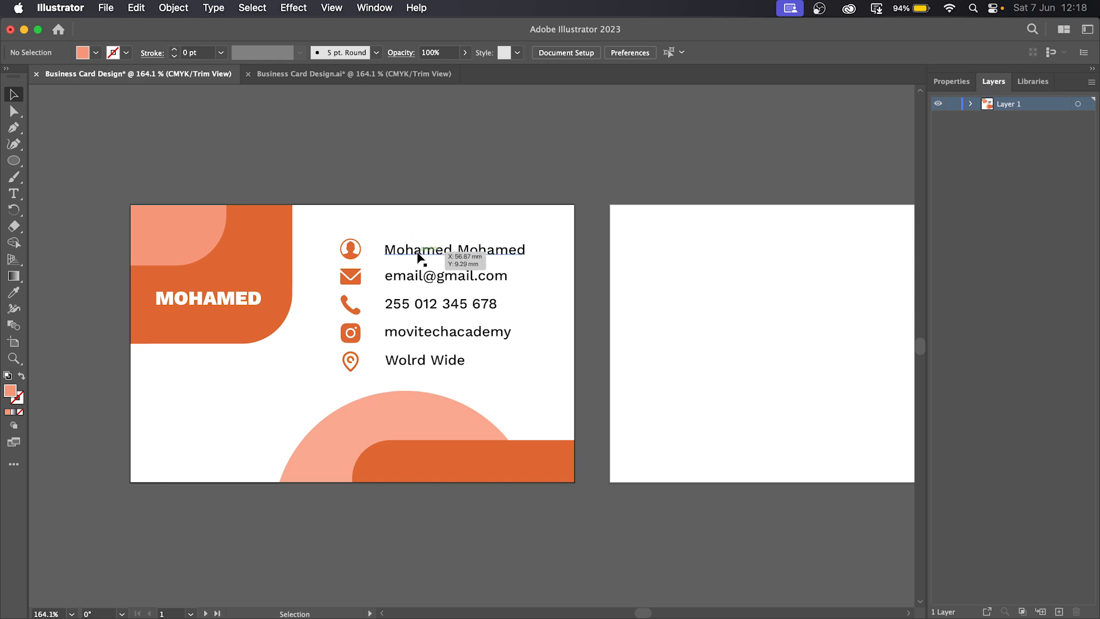
# - Copy the name line to the lower-left and retype it as 'Graphic Design' / 'Course Instructor'
pyautogui.moveTo(418, 254); pyautogui.dragTo(191, 446)
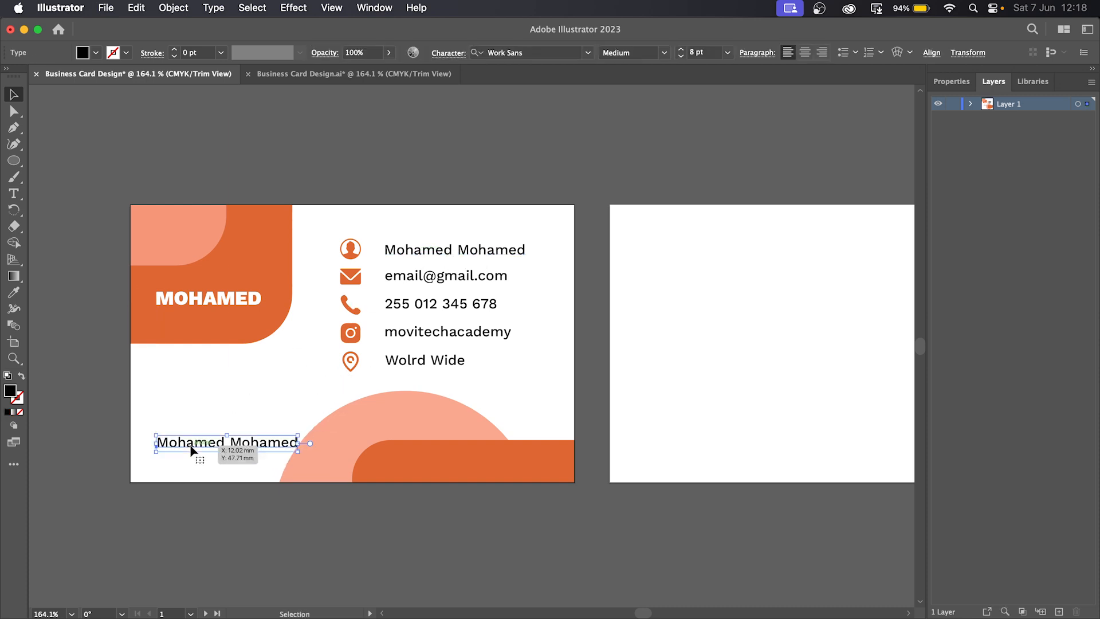
pyautogui.doubleClick(190, 446)
pyautogui.press('super+a')
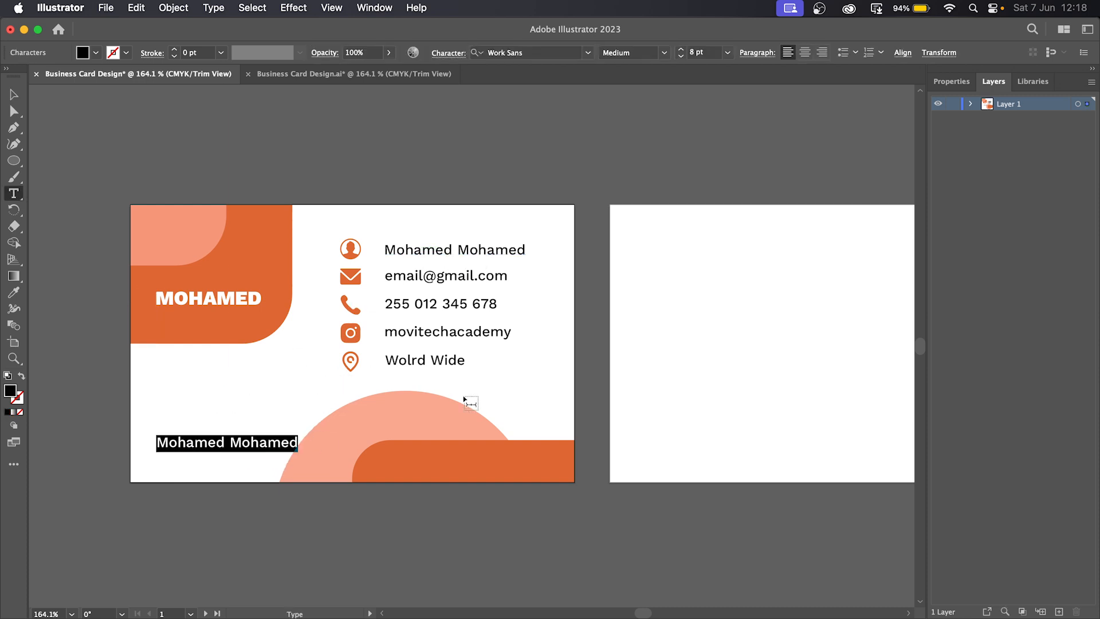
pyautogui.write('Graphic D')
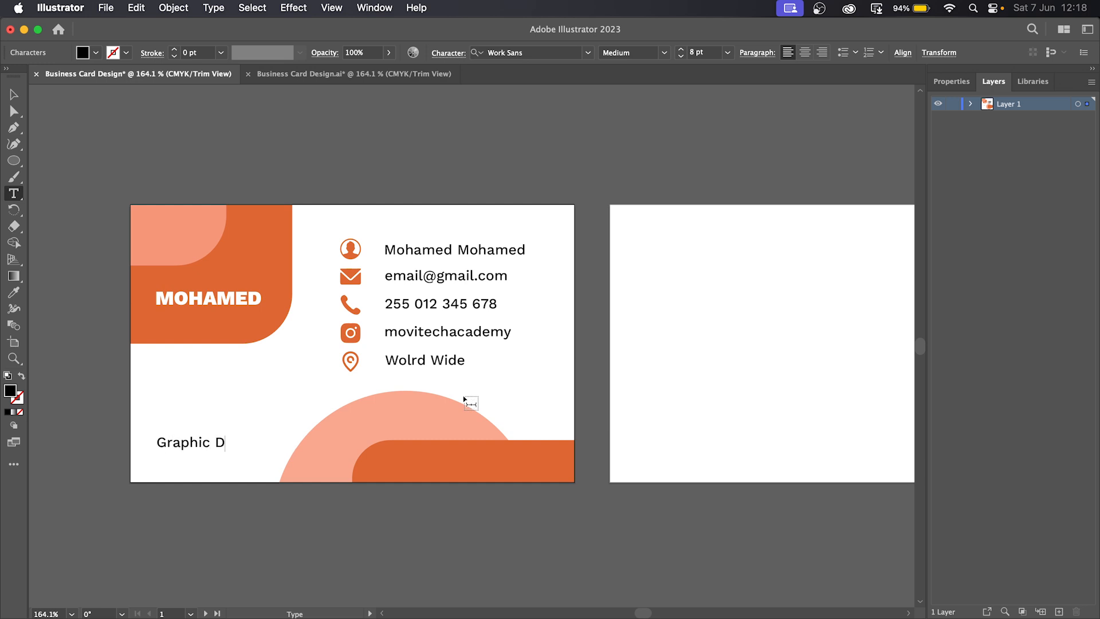
pyautogui.write('esign')
pyautogui.press('Return')
pyautogui.write('Course Instructor')
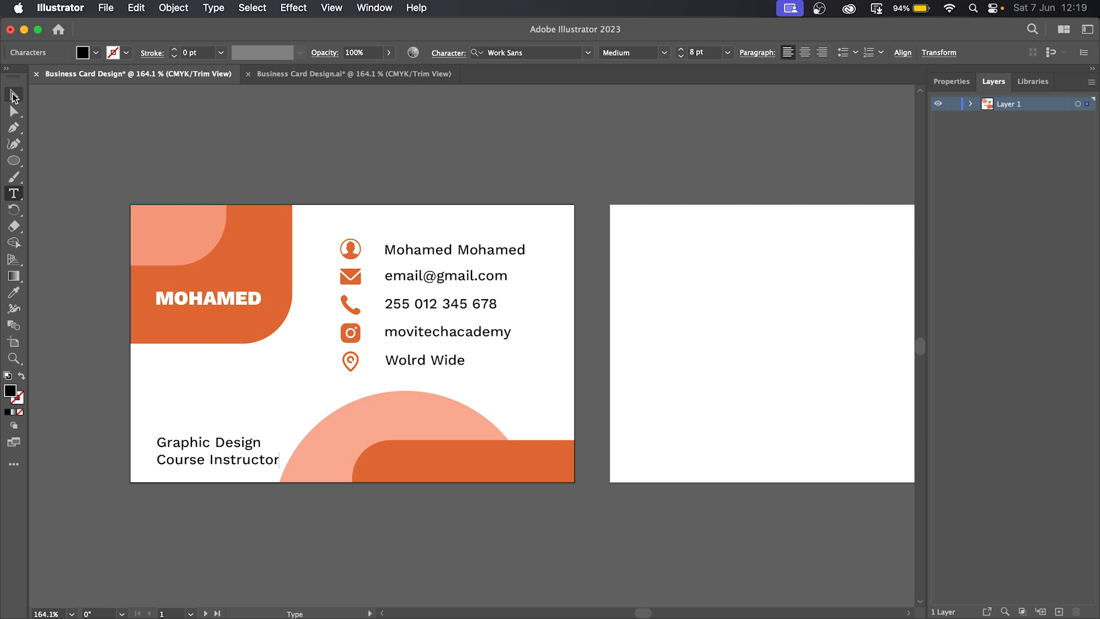
pyautogui.click(14, 93)
pyautogui.moveTo(232, 466); pyautogui.dragTo(233, 452)
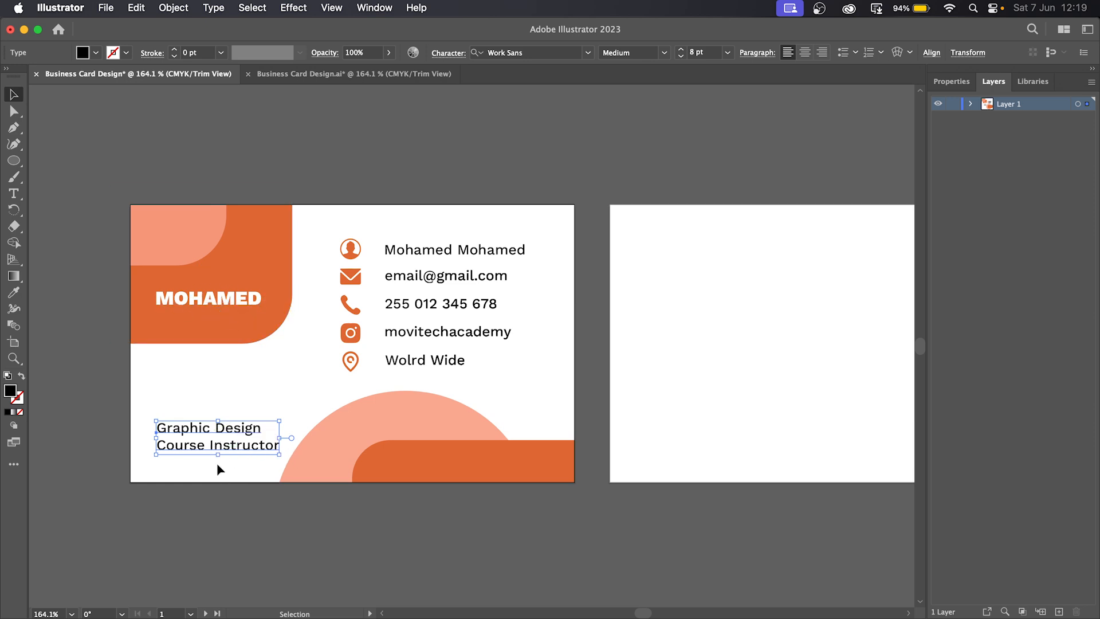
# - Make both title lines Bold and colour them orange sampled from the orange shape
pyautogui.tripleClick(273, 451)
pyautogui.moveTo(272, 451); pyautogui.dragTo(117, 403)
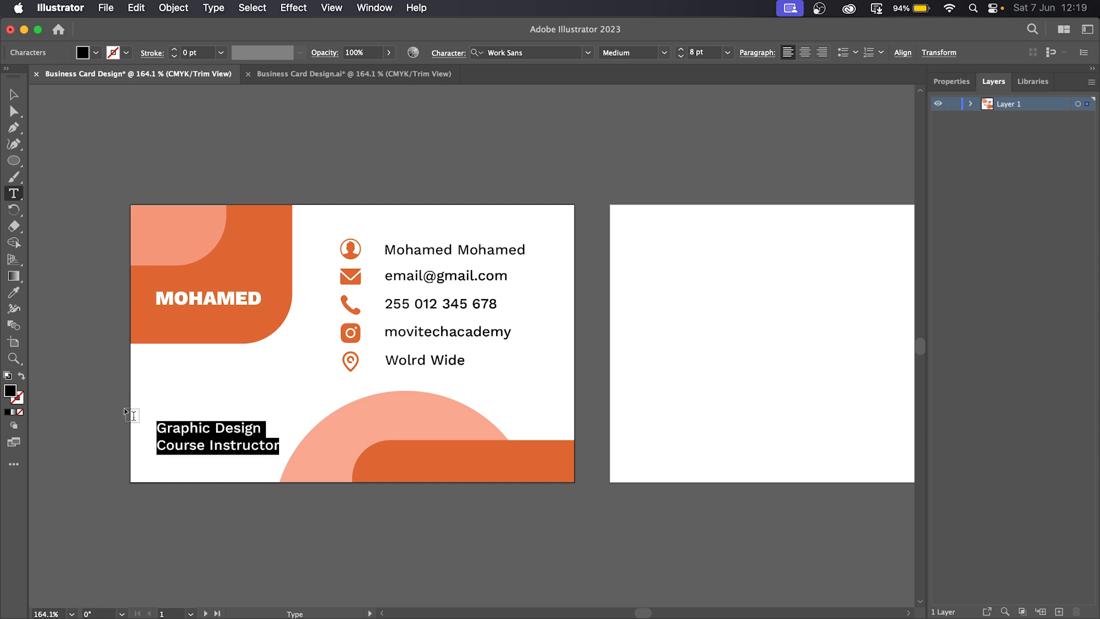
pyautogui.click(664, 53)
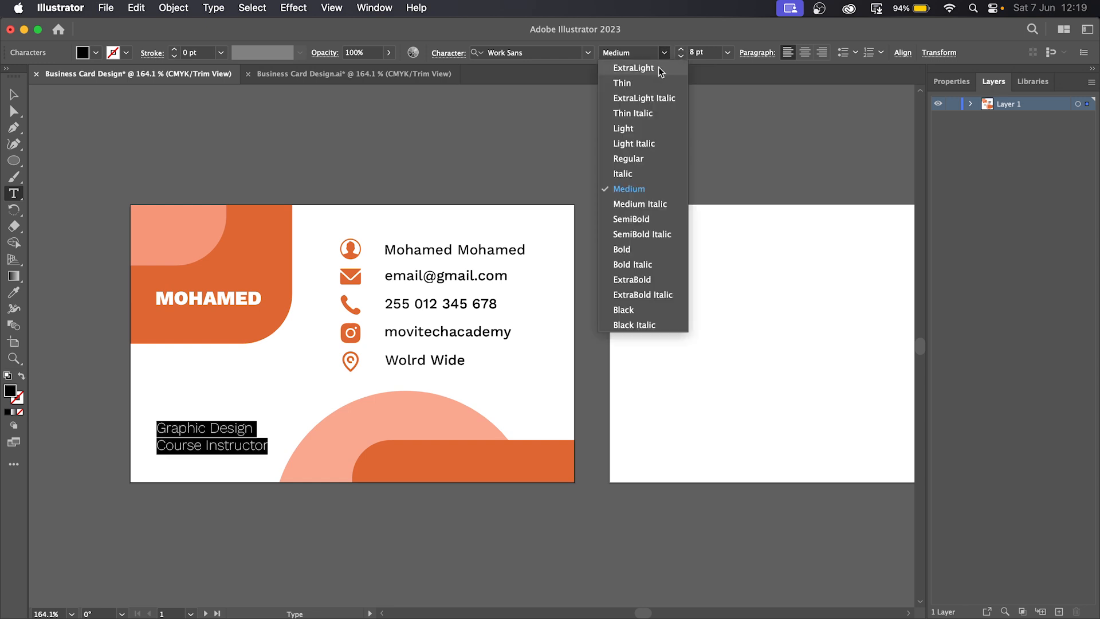
pyautogui.click(628, 254)
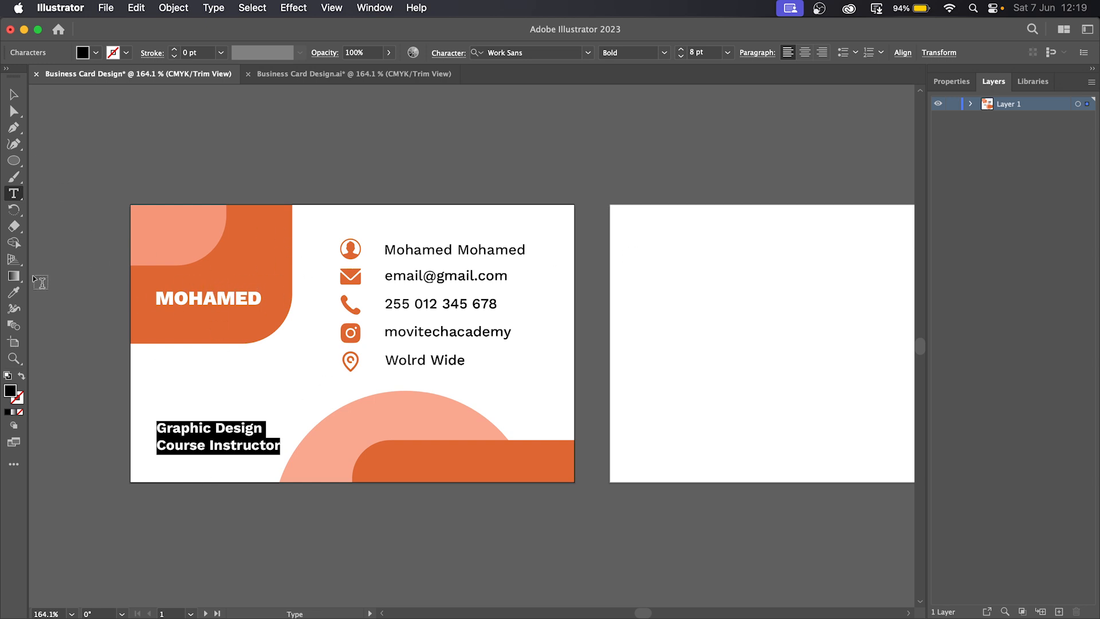
pyautogui.click(14, 293)
pyautogui.click(269, 257)
pyautogui.click(14, 94)
pyautogui.moveTo(44, 108); pyautogui.dragTo(227, 204)
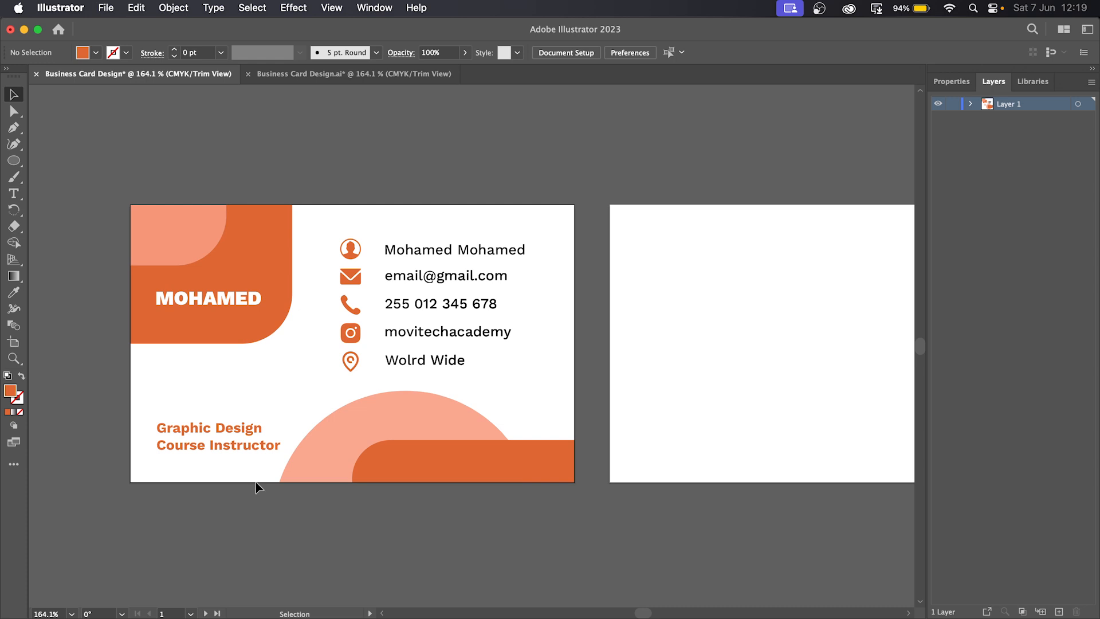
# - Move the bottom peach circle and orange bar right, nudging the circle slightly down
pyautogui.click(262, 450)
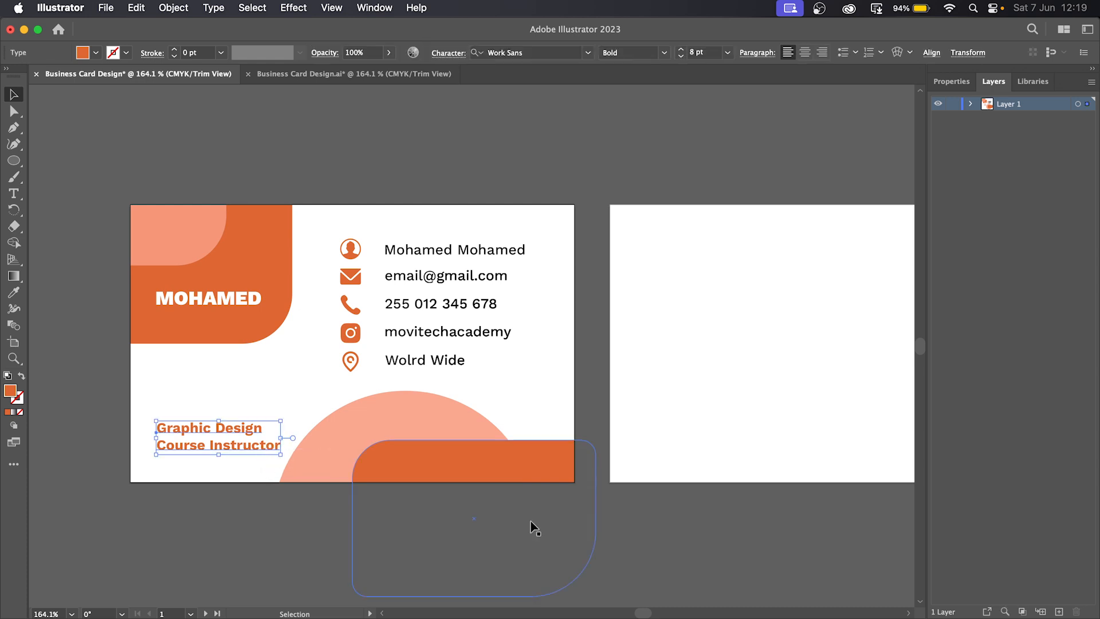
pyautogui.click(580, 542)
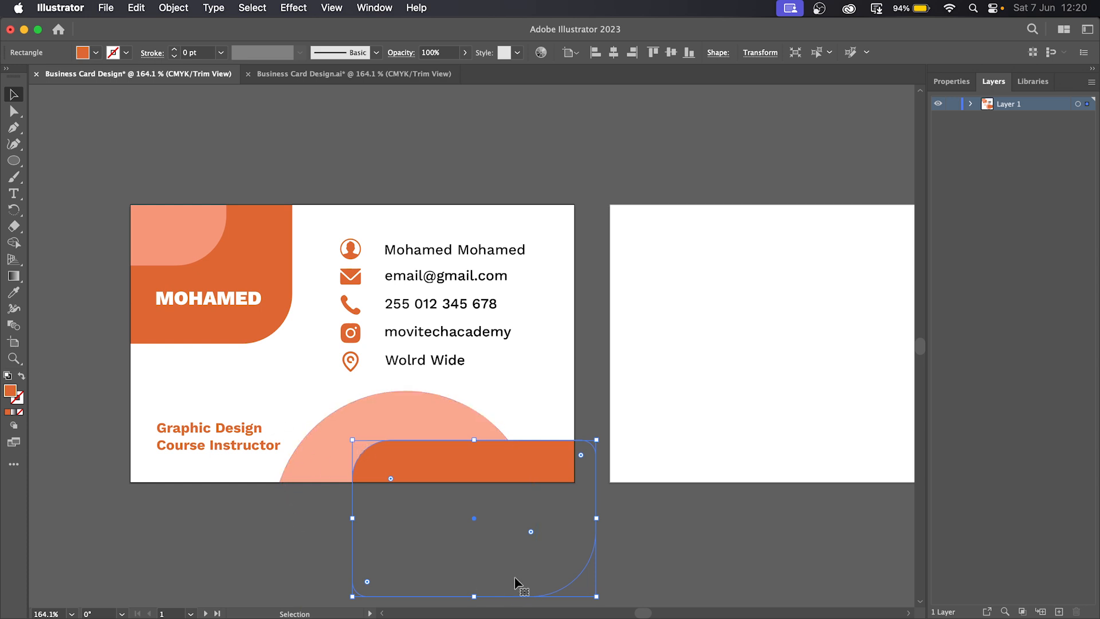
pyautogui.moveTo(619, 531); pyautogui.dragTo(371, 427)
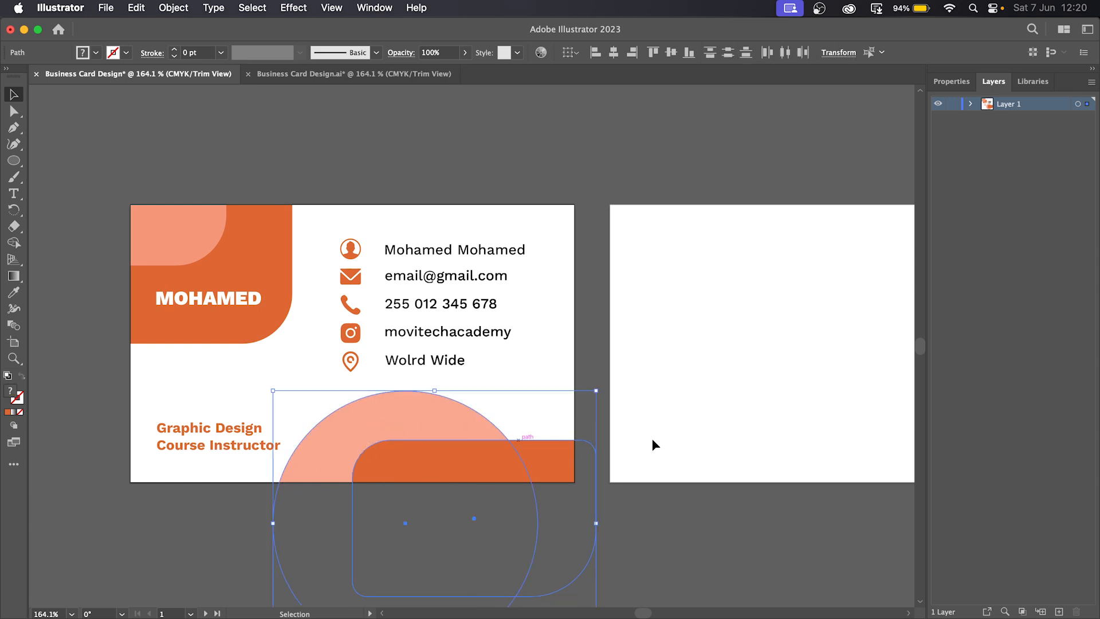
pyautogui.click(772, 548)
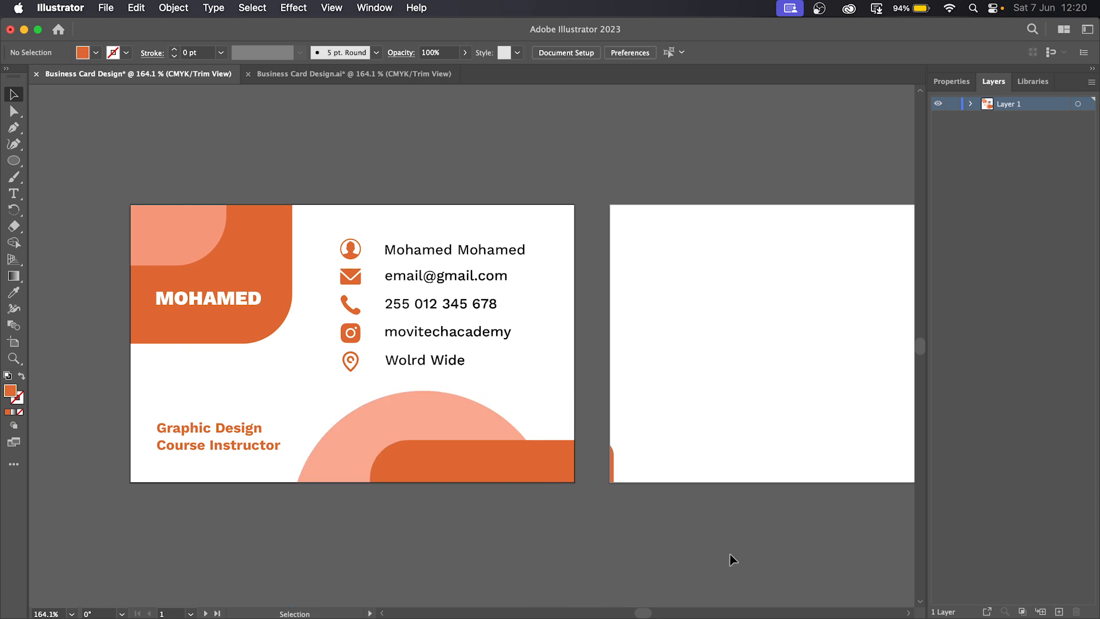
pyautogui.click(431, 423)
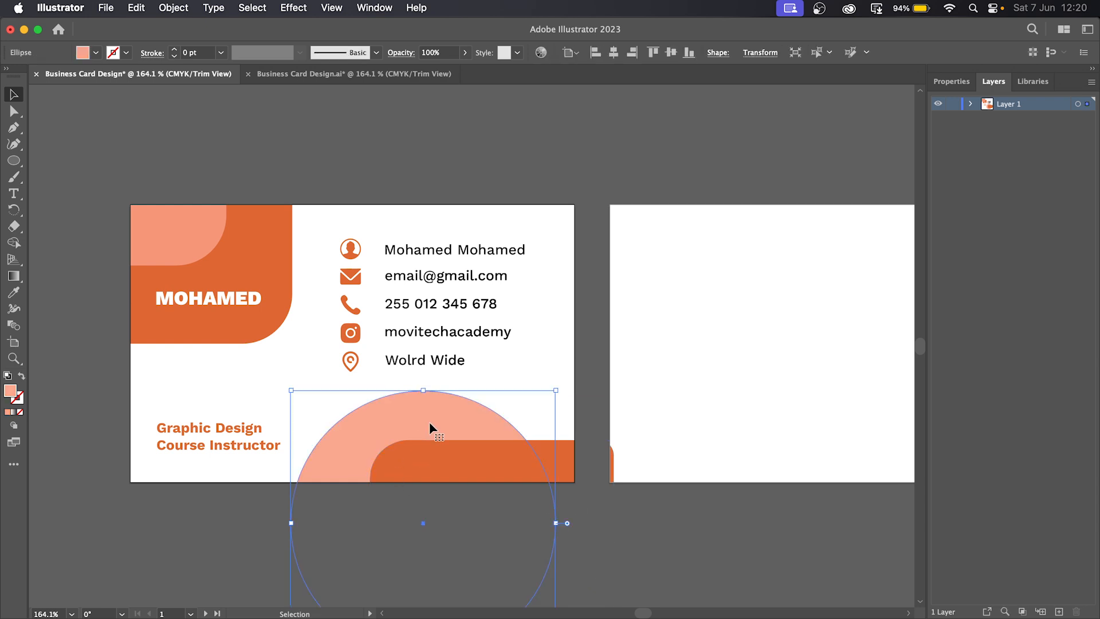
pyautogui.press('Down')
pyautogui.press('Down')
pyautogui.press('Down')
pyautogui.press('Down')
pyautogui.press('Down')
pyautogui.press('Down')
pyautogui.press('Down')
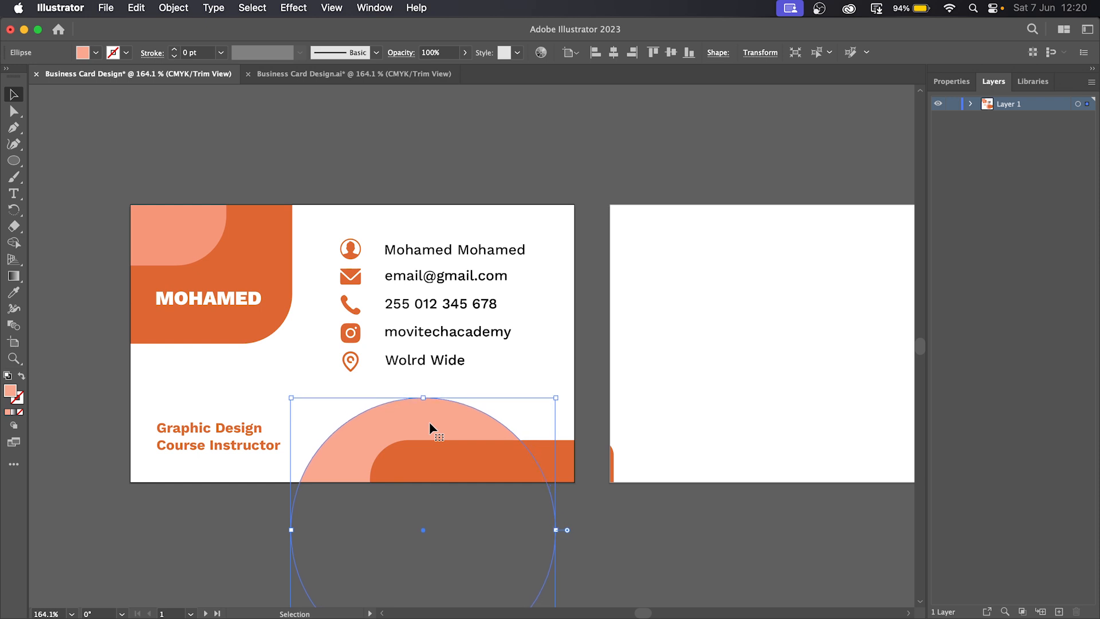
pyautogui.click(785, 593)
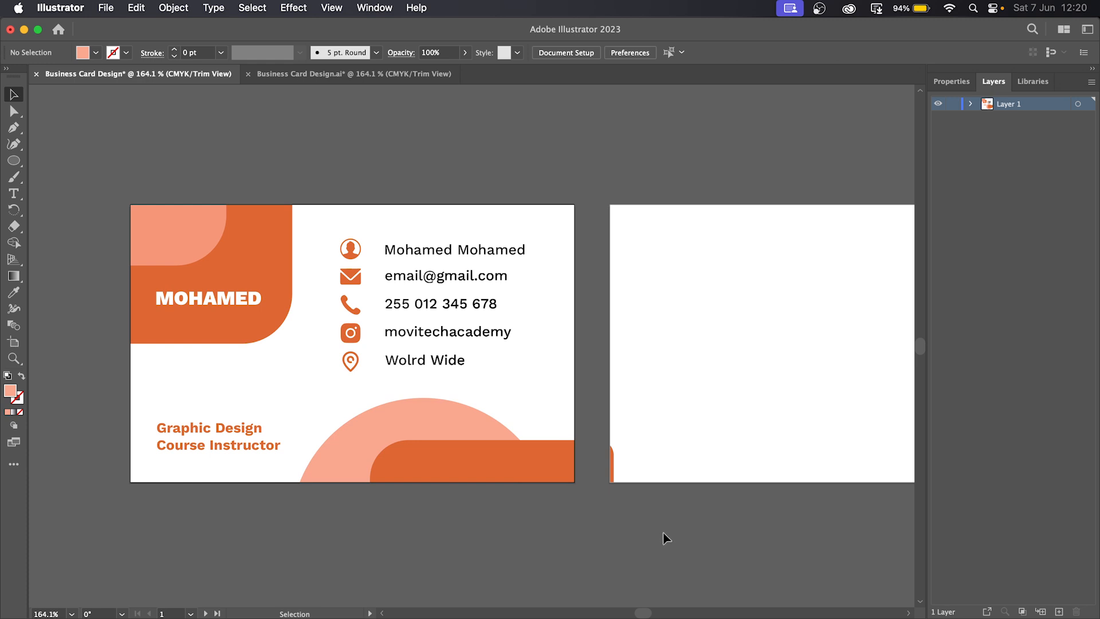
# - Narrow the orange bar so it stops at the front card's right edge
pyautogui.moveTo(369, 589); pyautogui.dragTo(613, 462)
pyautogui.click(479, 458)
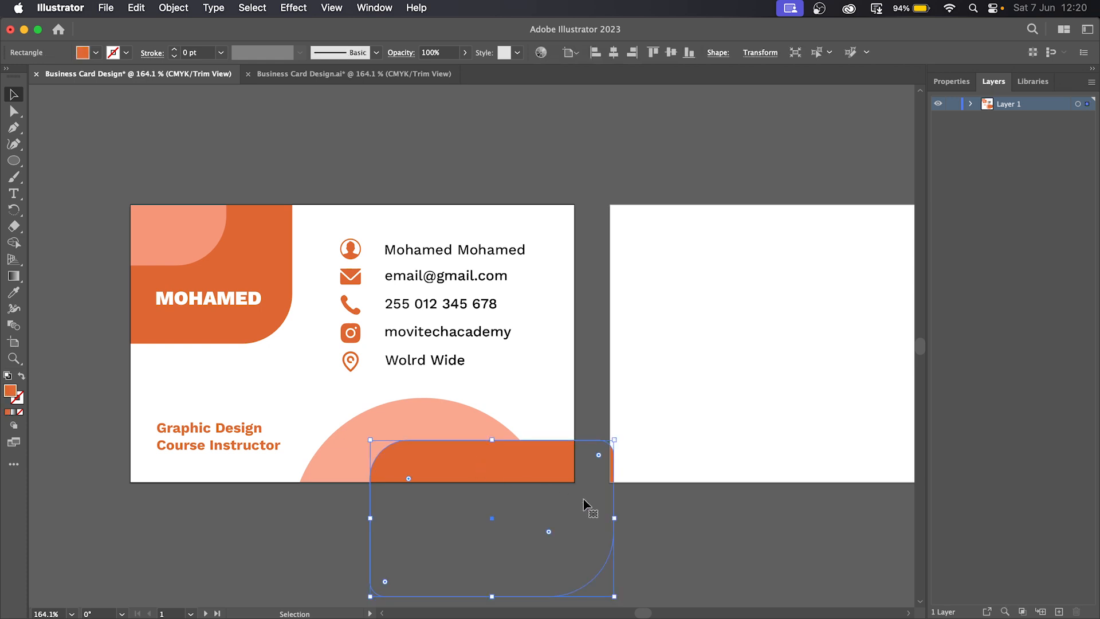
pyautogui.moveTo(614, 516); pyautogui.dragTo(597, 518)
pyautogui.click(682, 534)
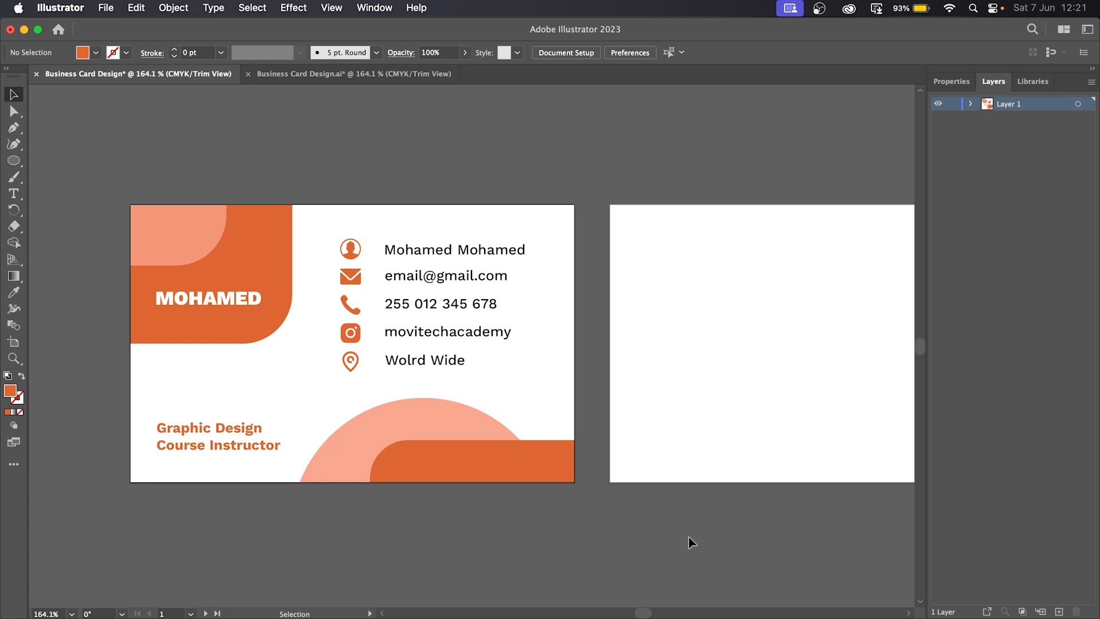
pyautogui.press('space')
pyautogui.moveTo(785, 524); pyautogui.dragTo(489, 492)
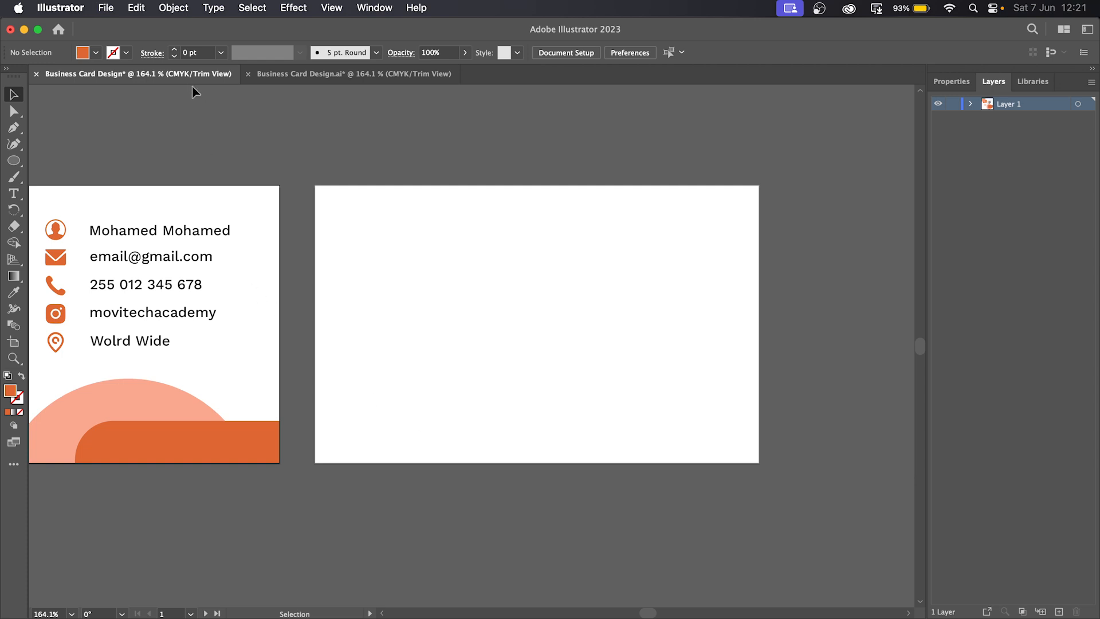
# - Place Background.jpg onto the back card, starting from its top-left corner
pyautogui.click(107, 10)
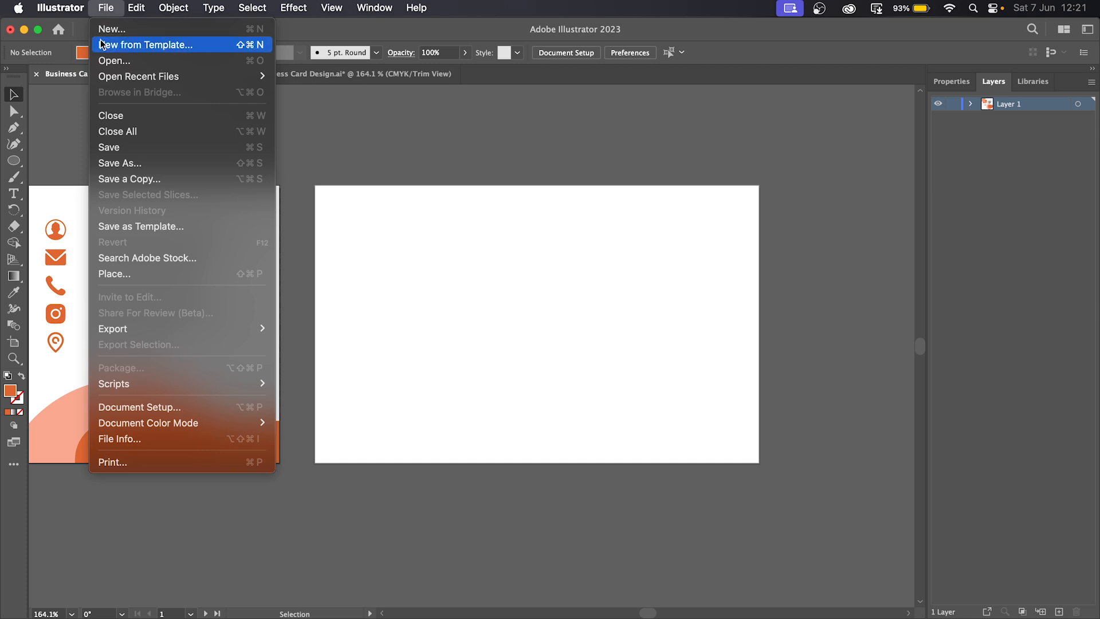
pyautogui.click(125, 277)
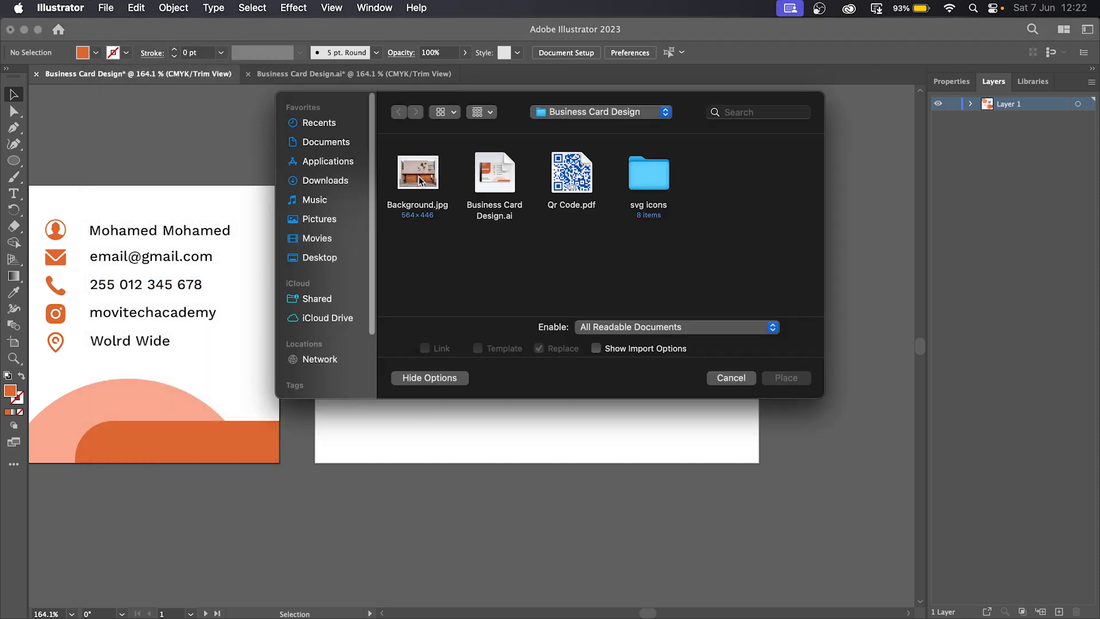
pyautogui.click(420, 181)
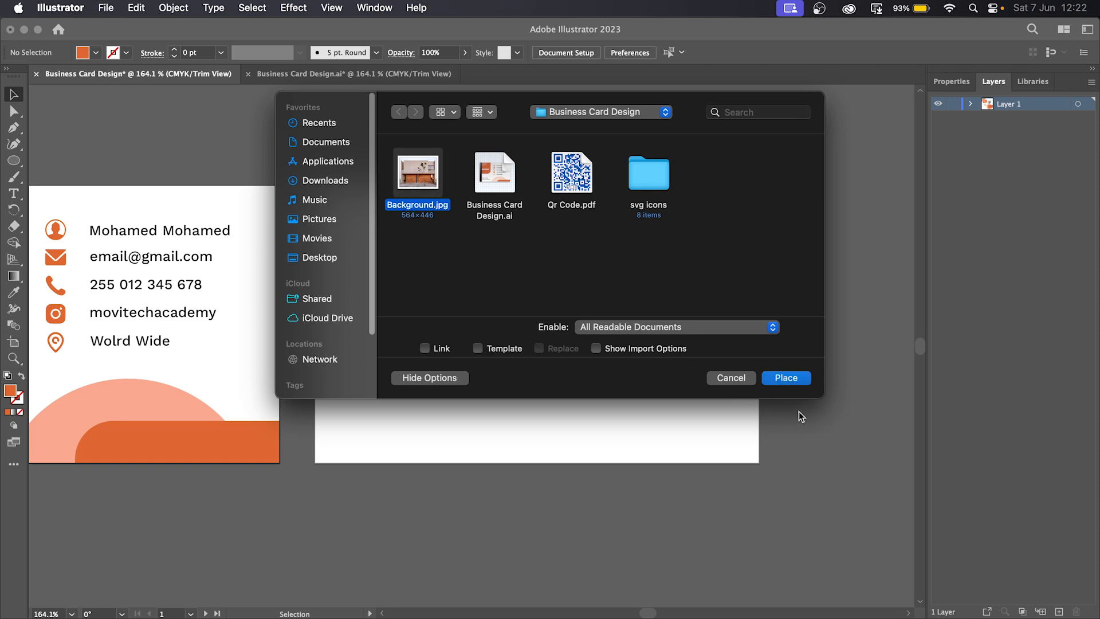
pyautogui.click(799, 381)
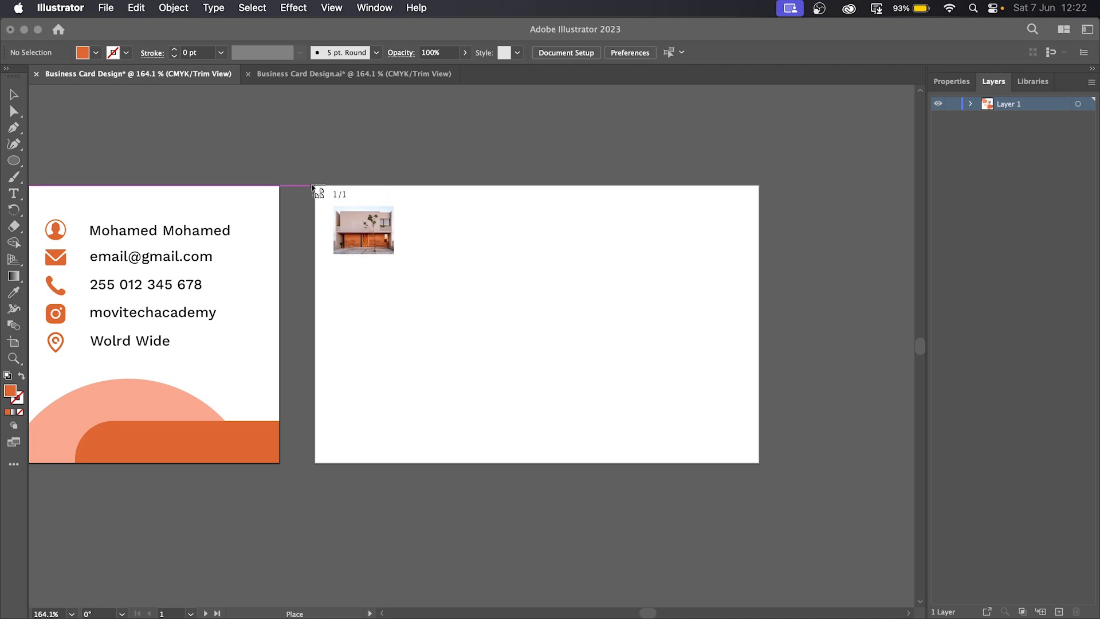
pyautogui.moveTo(316, 185); pyautogui.dragTo(820, 535)
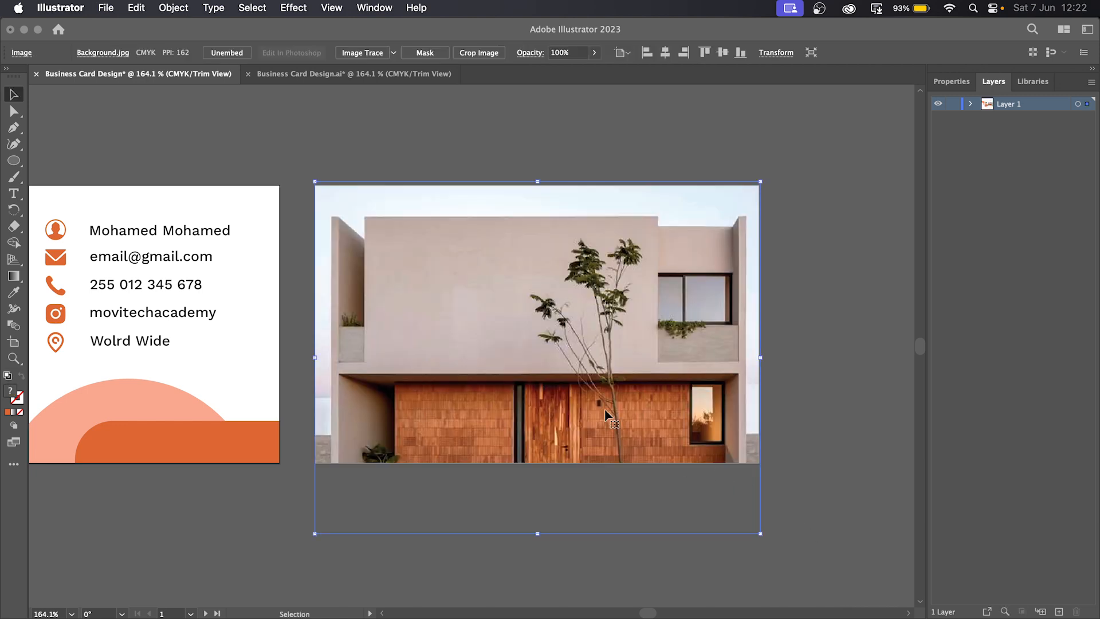
# - Align and enlarge the photo so it covers the entire back card
pyautogui.moveTo(626, 431); pyautogui.dragTo(615, 403)
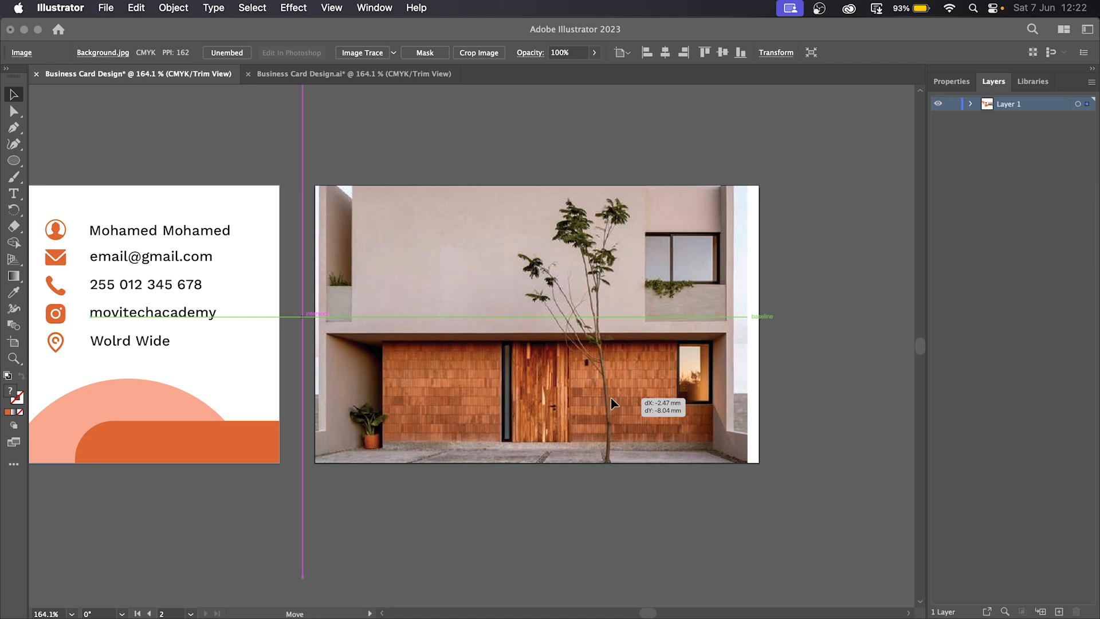
pyautogui.moveTo(614, 403); pyautogui.dragTo(606, 407)
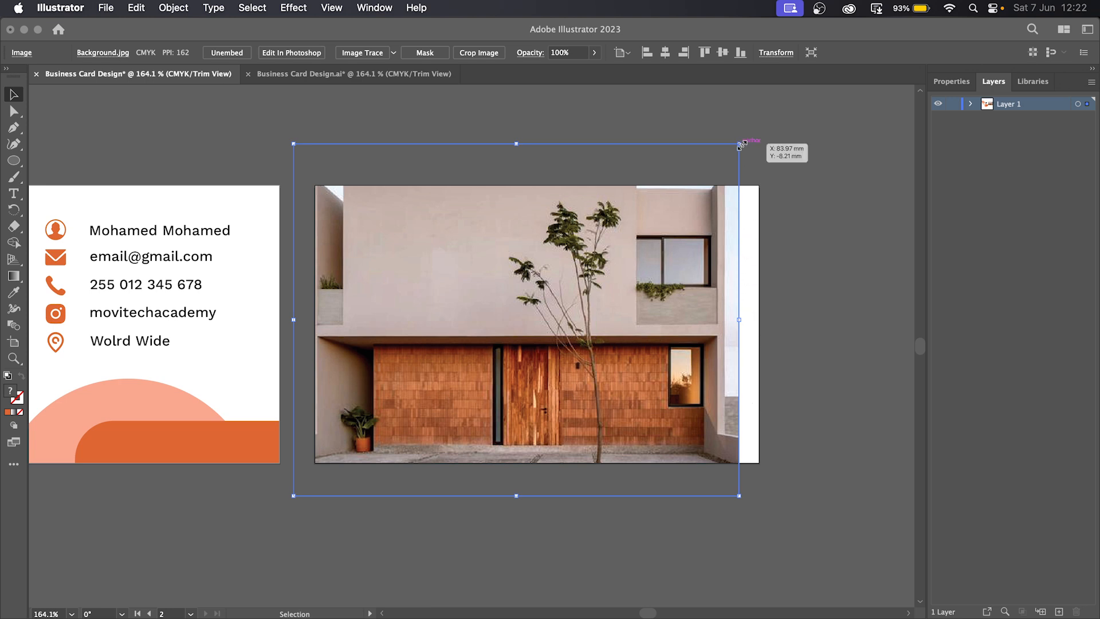
pyautogui.moveTo(739, 143); pyautogui.dragTo(708, 214)
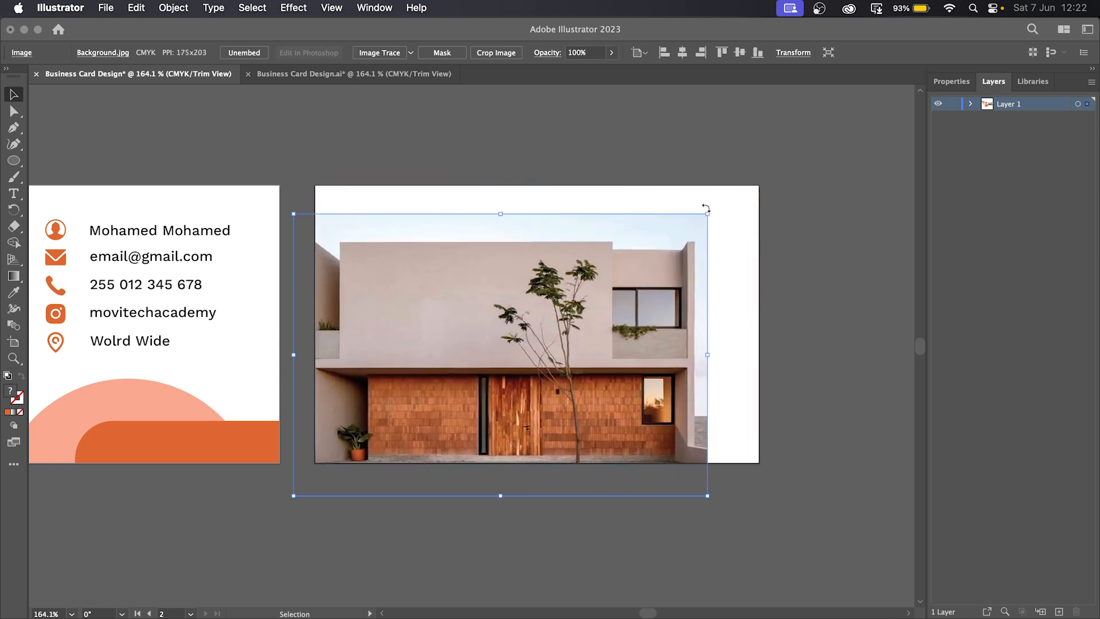
pyautogui.press('super+z')
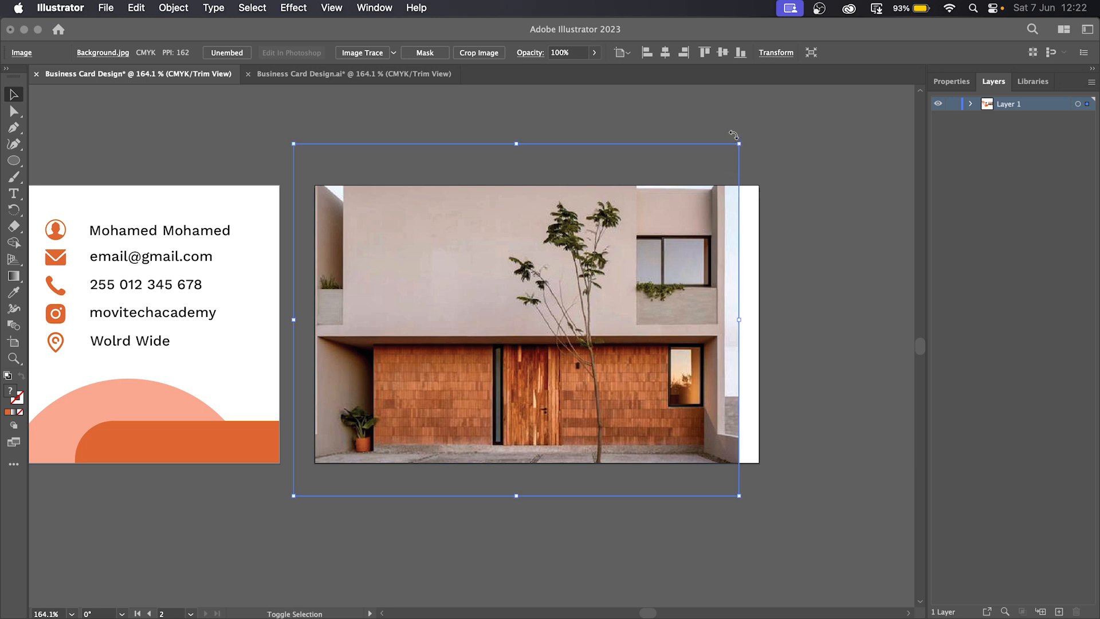
pyautogui.moveTo(740, 145); pyautogui.dragTo(785, 150)
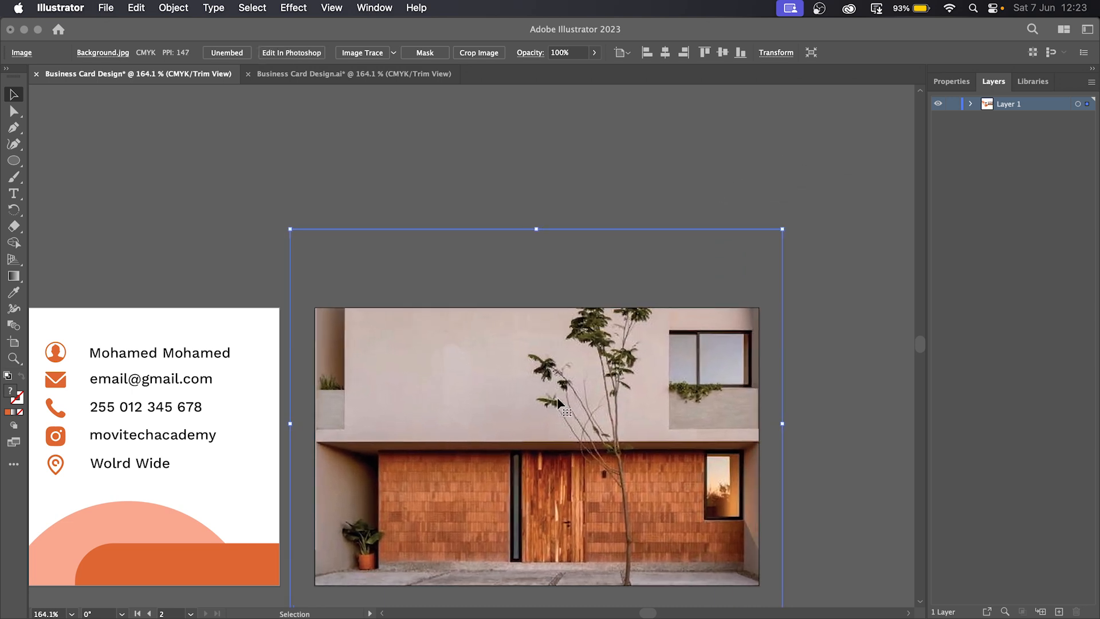
pyautogui.moveTo(823, 474); pyautogui.dragTo(788, 540)
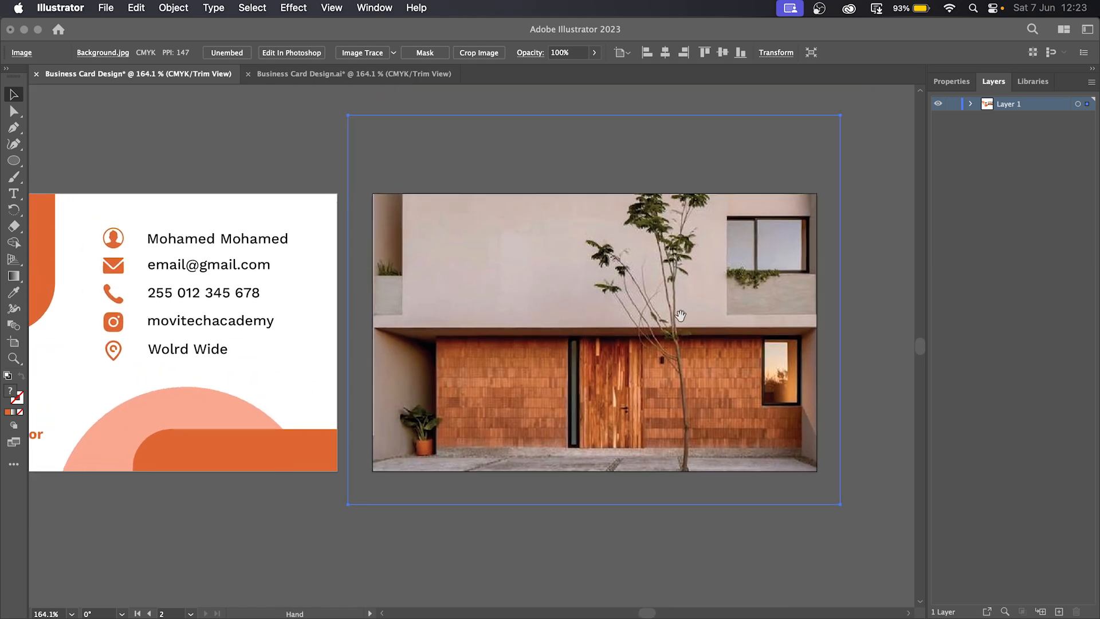
pyautogui.click(694, 539)
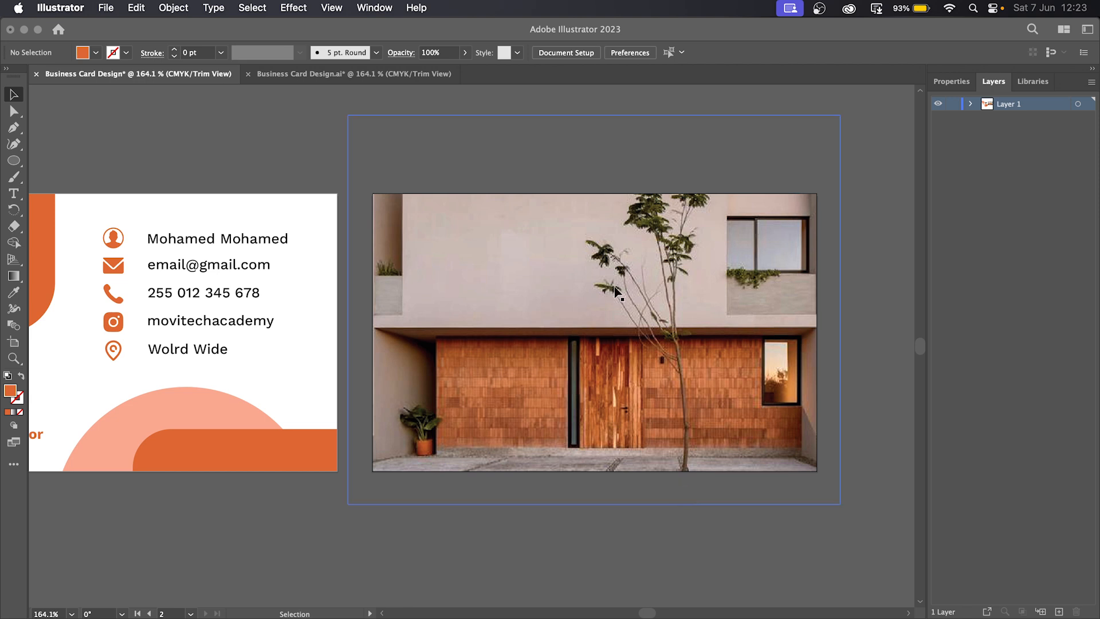
# - Place Qr Code.pdf as a QR code framed over the centre of the building photo
pyautogui.click(111, 12)
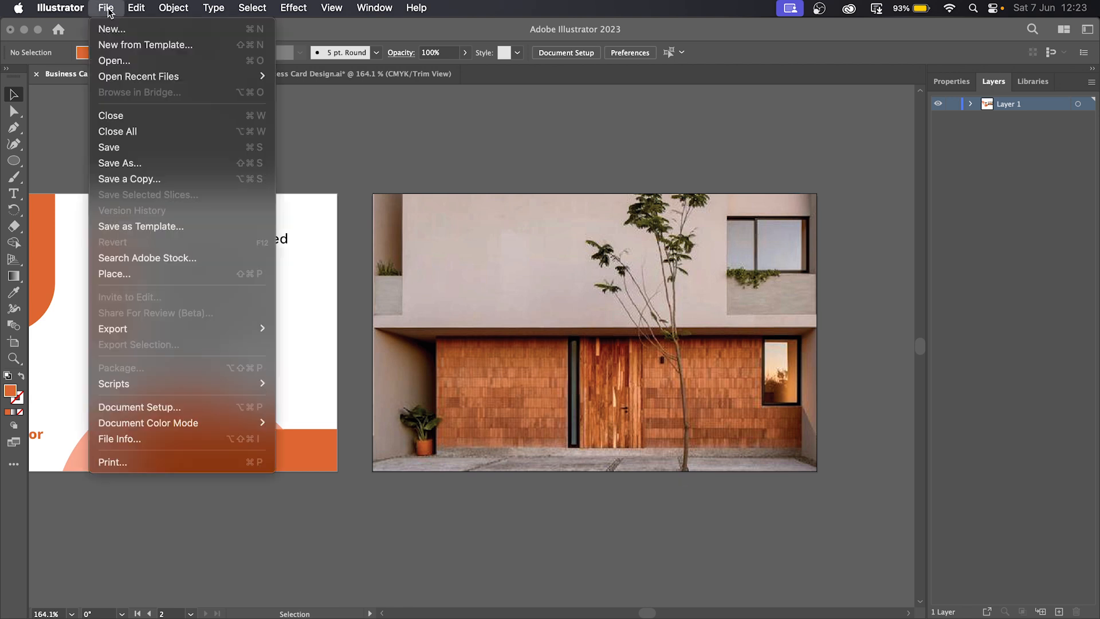
pyautogui.click(137, 276)
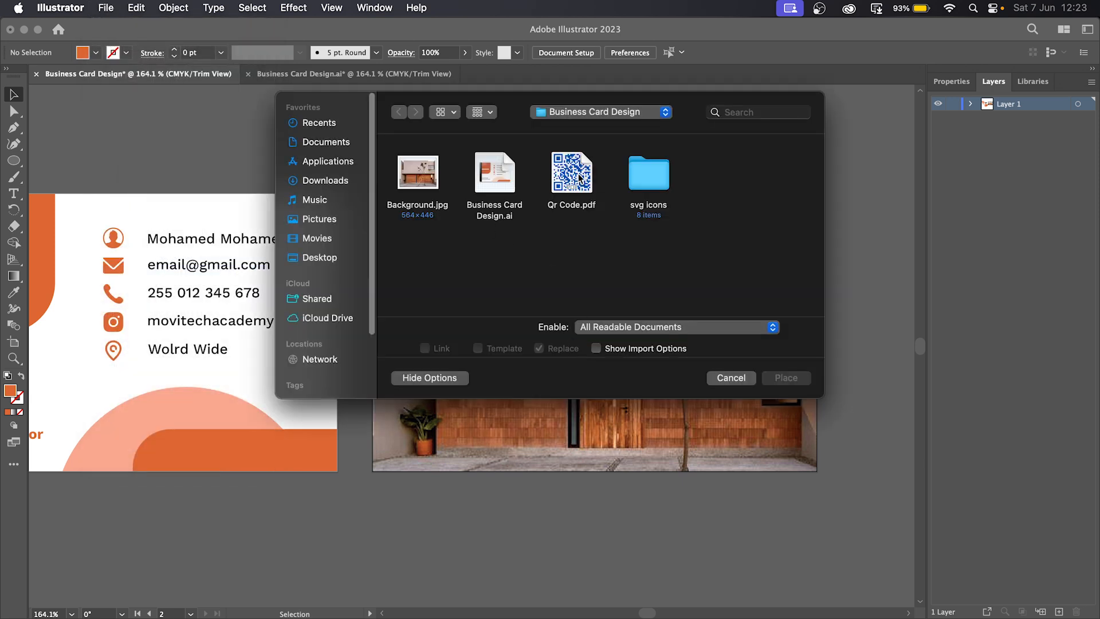
pyautogui.click(579, 176)
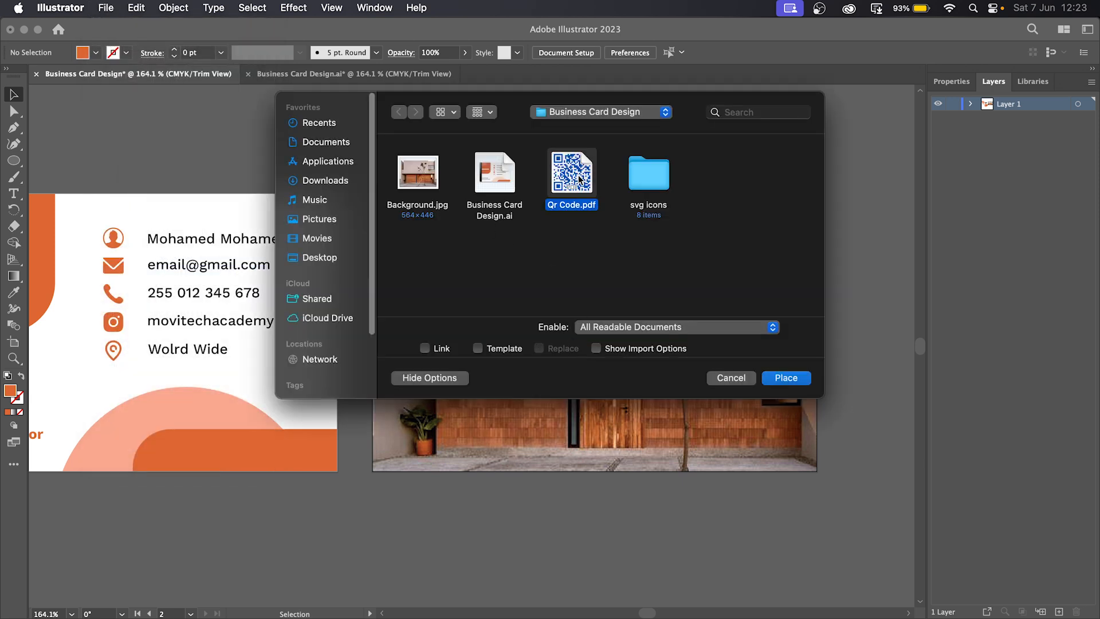
pyautogui.click(787, 378)
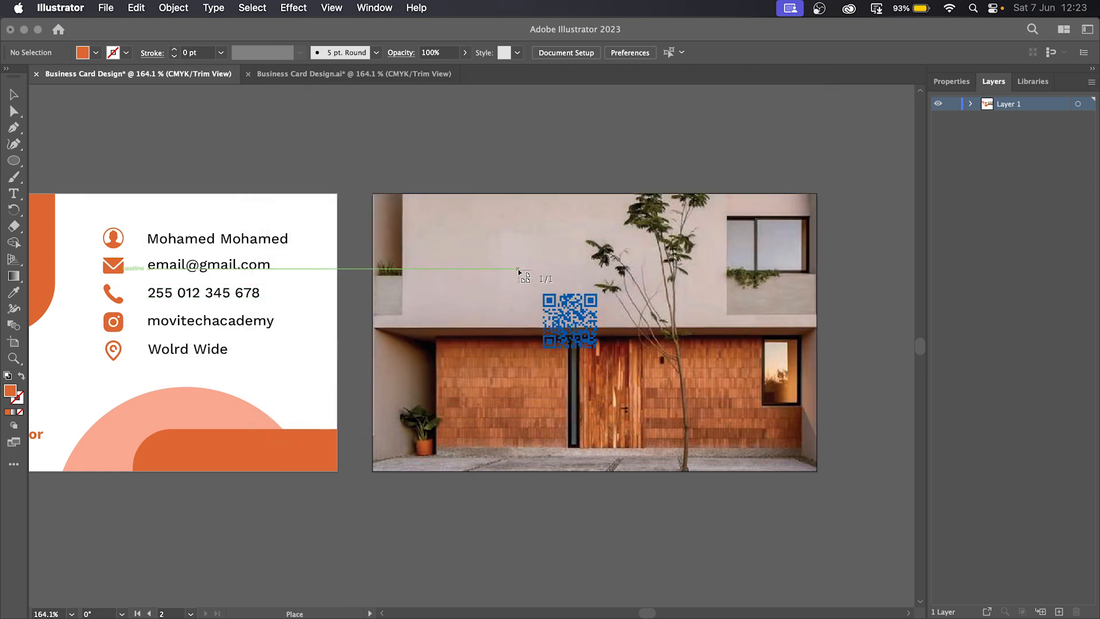
pyautogui.moveTo(517, 264); pyautogui.dragTo(668, 411)
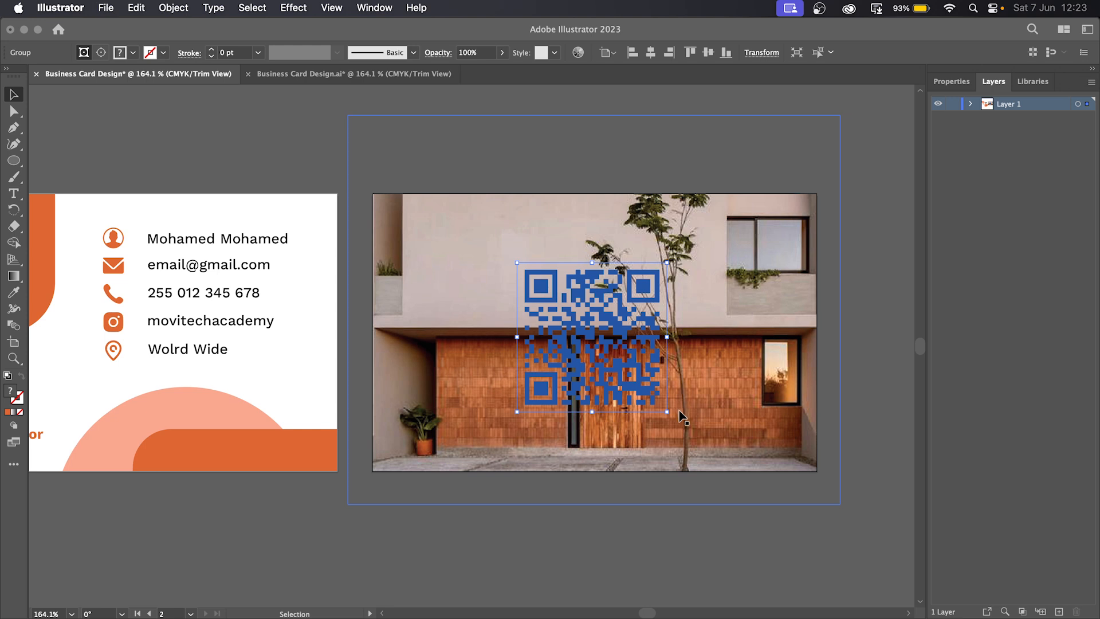
pyautogui.click(705, 560)
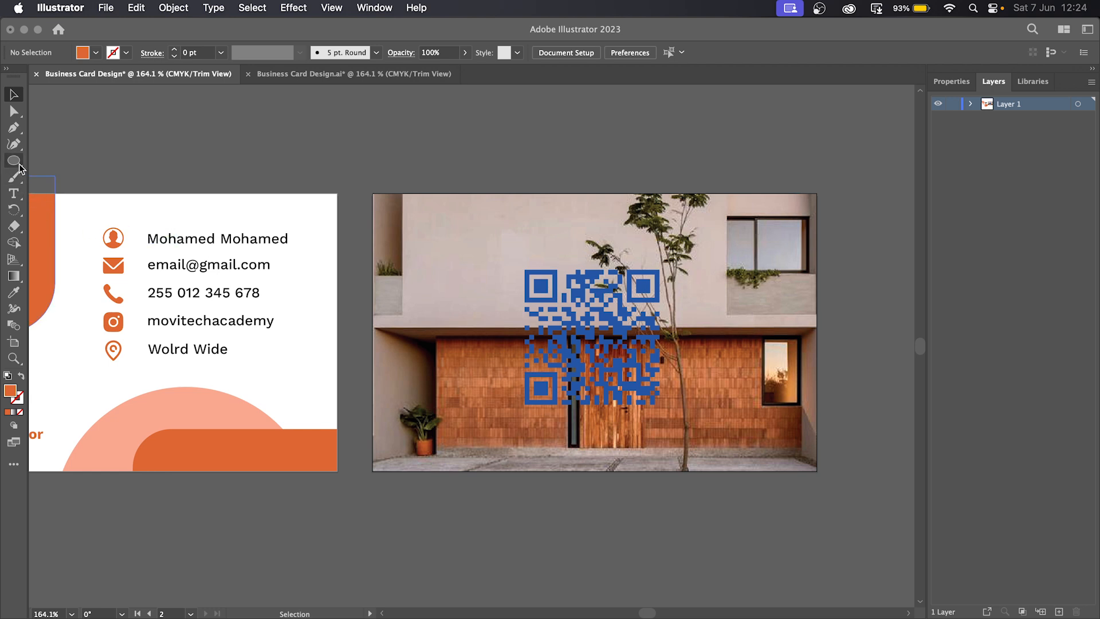
# - Draw a square over the QR code and give it a white fill
pyautogui.moveTo(19, 166); pyautogui.dragTo(47, 159)
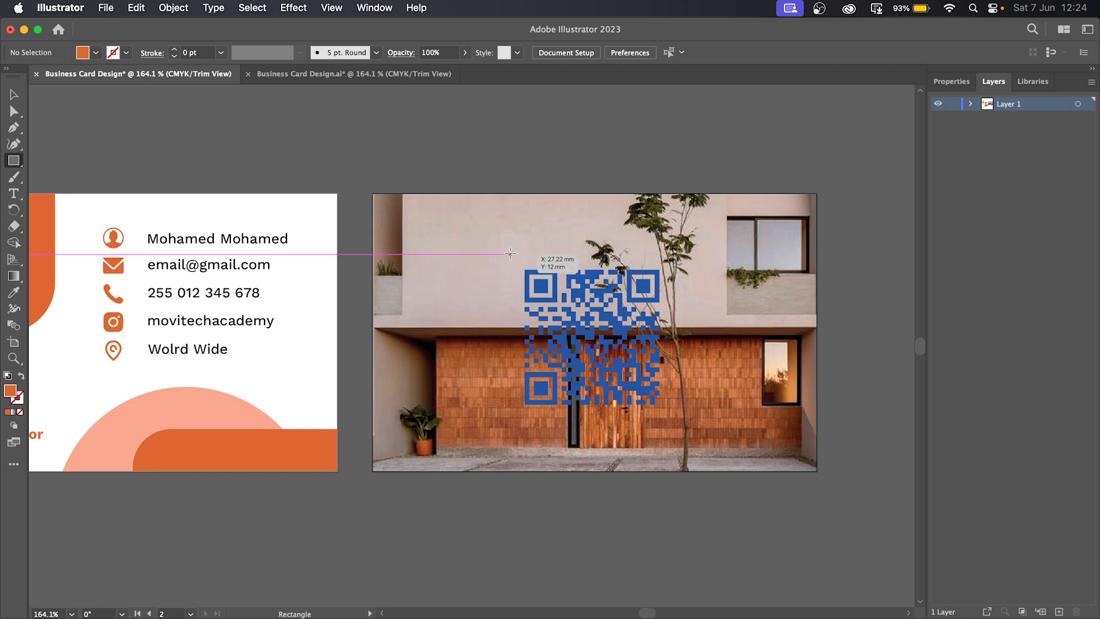
pyautogui.moveTo(510, 252); pyautogui.dragTo(629, 415)
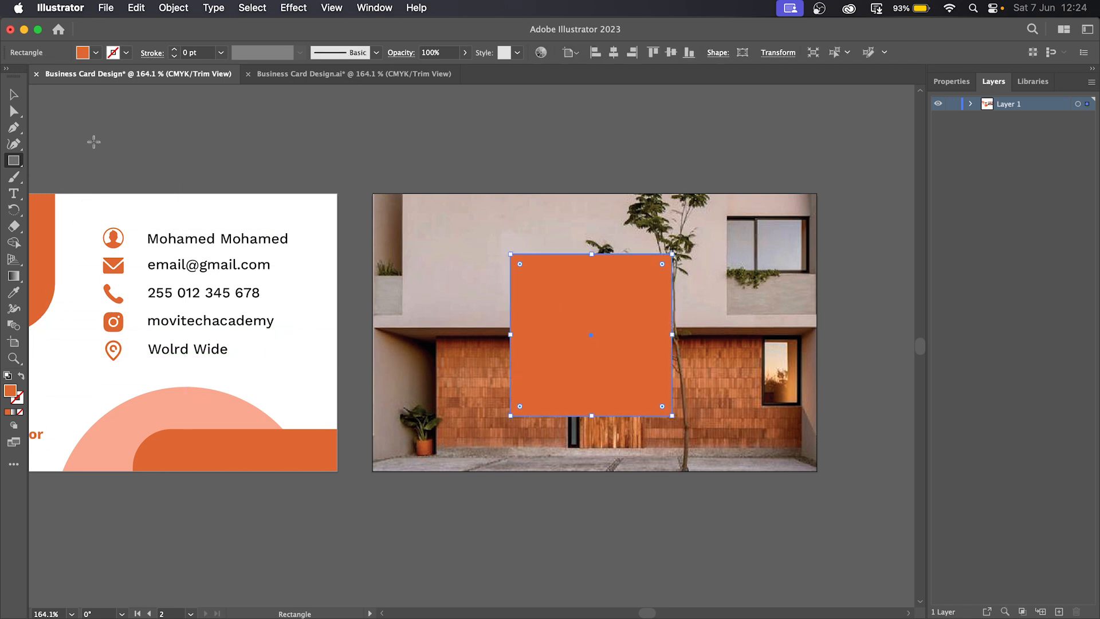
pyautogui.doubleClick(11, 394)
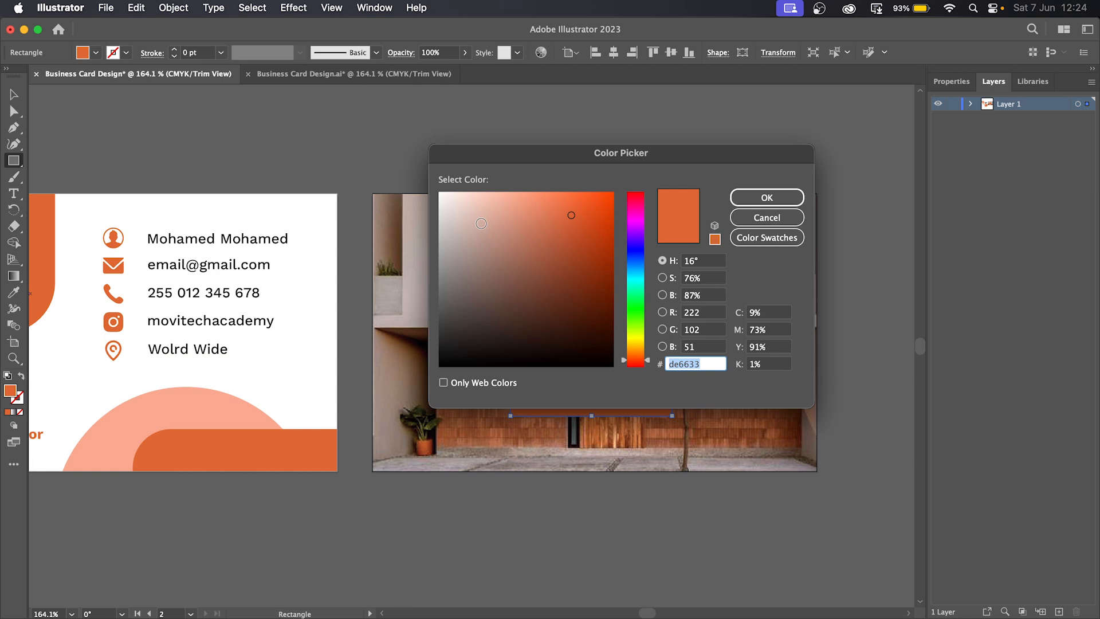
pyautogui.moveTo(482, 223); pyautogui.dragTo(418, 171)
pyautogui.click(768, 198)
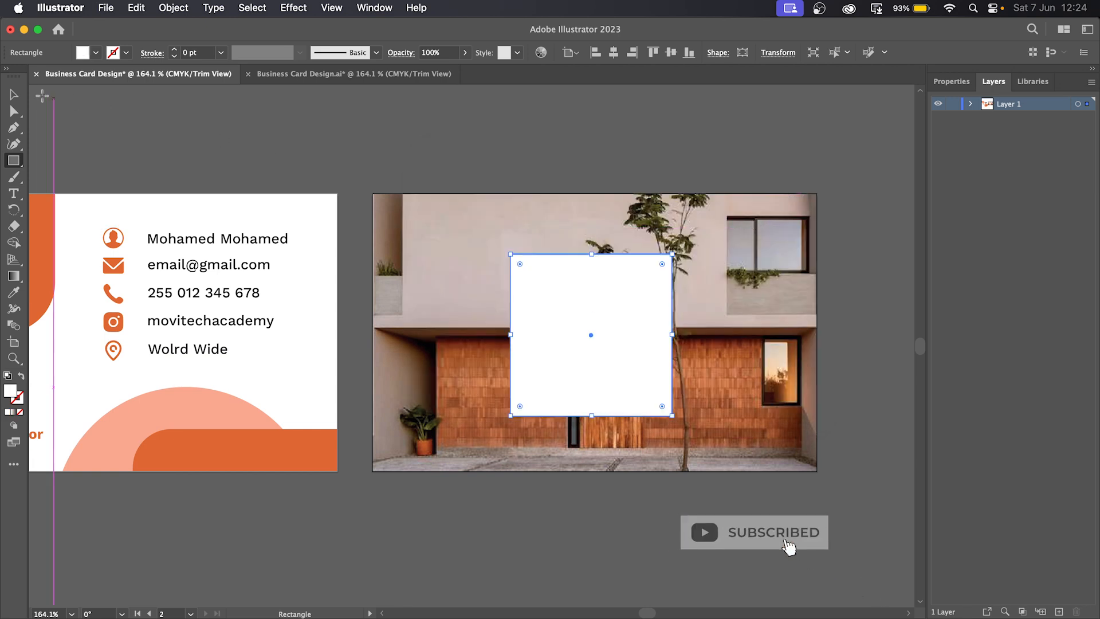
pyautogui.click(15, 95)
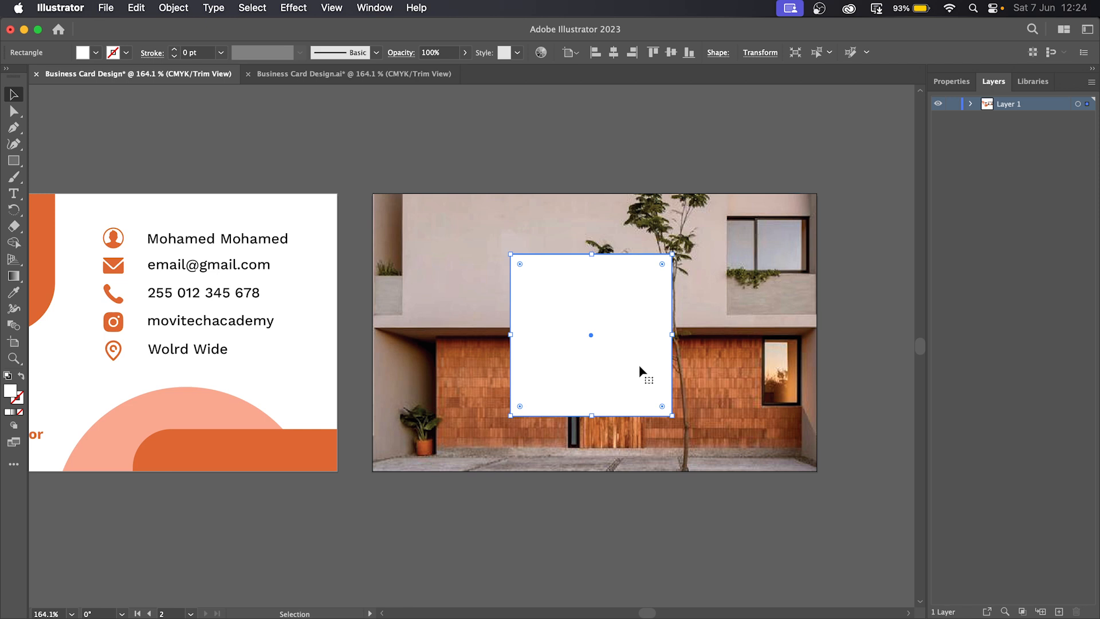
# - Send the white square one level backward so it sits behind the QR code, above the photo
pyautogui.rightClick(588, 291)
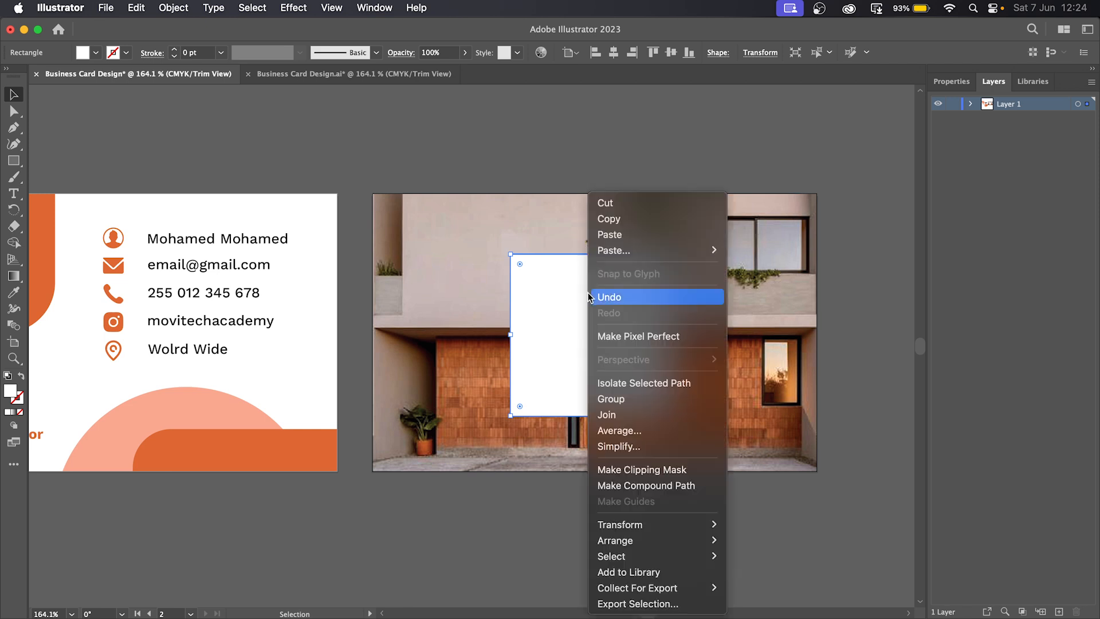
pyautogui.moveTo(633, 540)
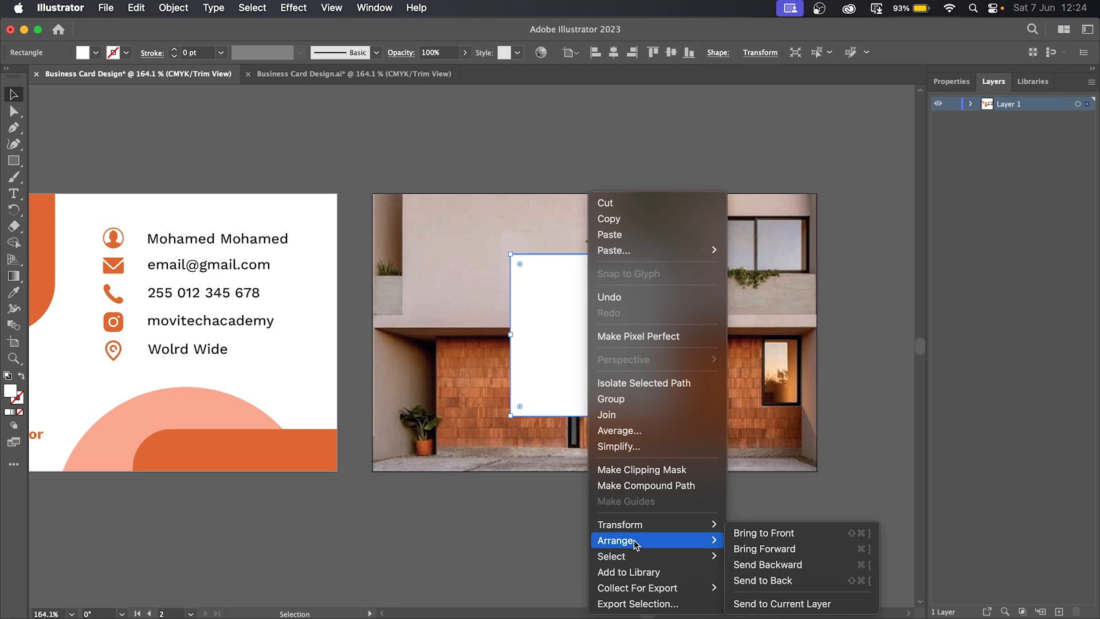
pyautogui.click(776, 582)
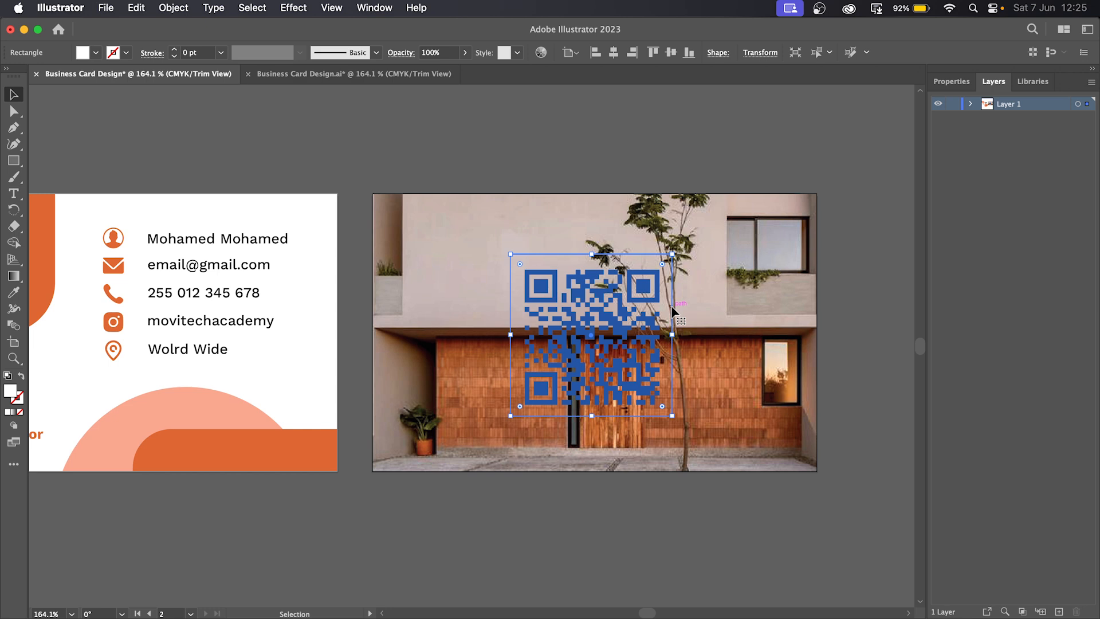
pyautogui.press('super+z')
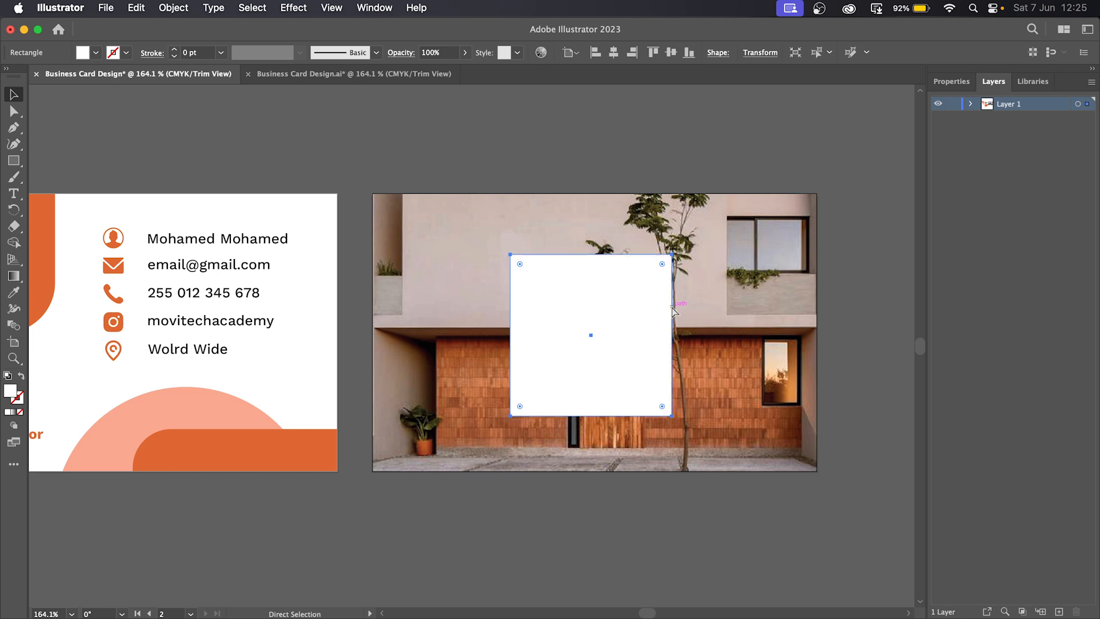
pyautogui.rightClick(609, 297)
pyautogui.moveTo(679, 551)
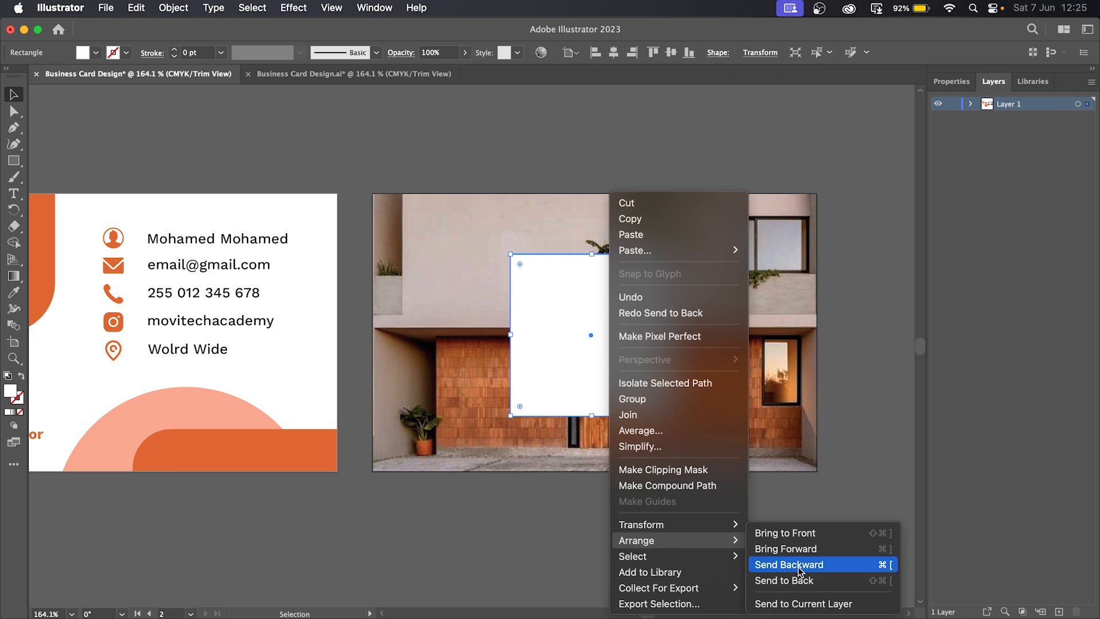
pyautogui.click(799, 566)
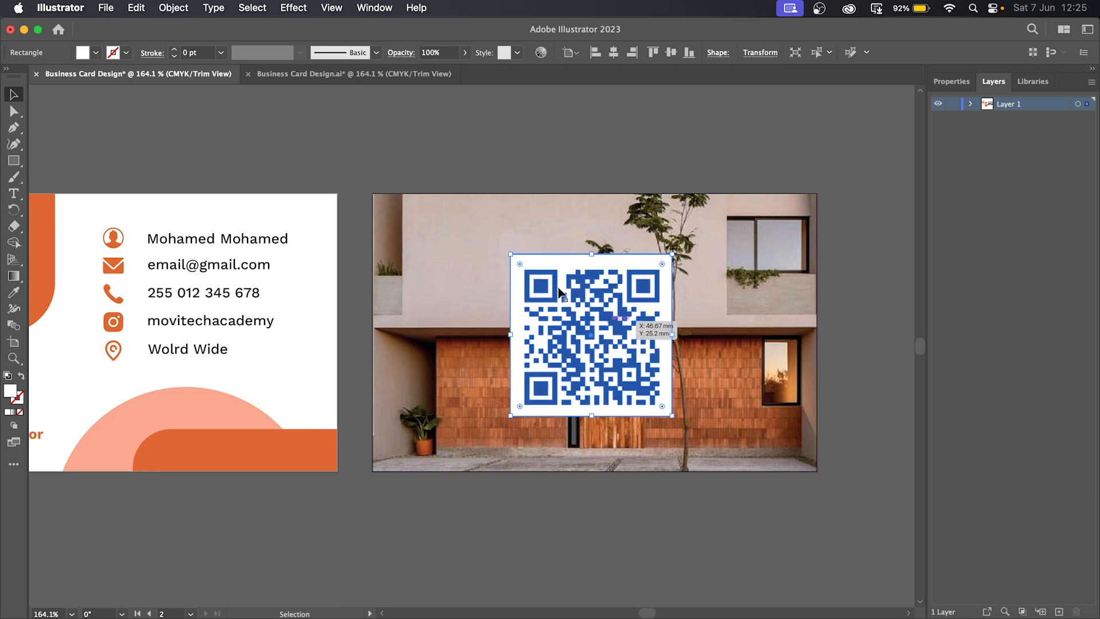
# - Lock the photo's <Image> row in Layer 1, undoing an accidental move of the photo
pyautogui.click(758, 257)
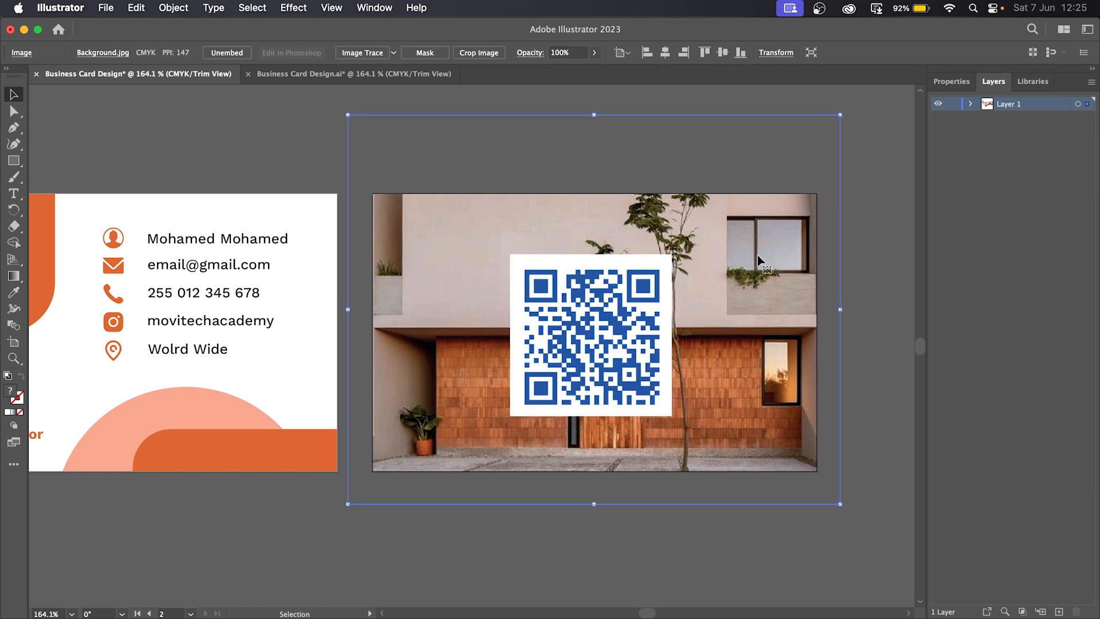
pyautogui.click(971, 105)
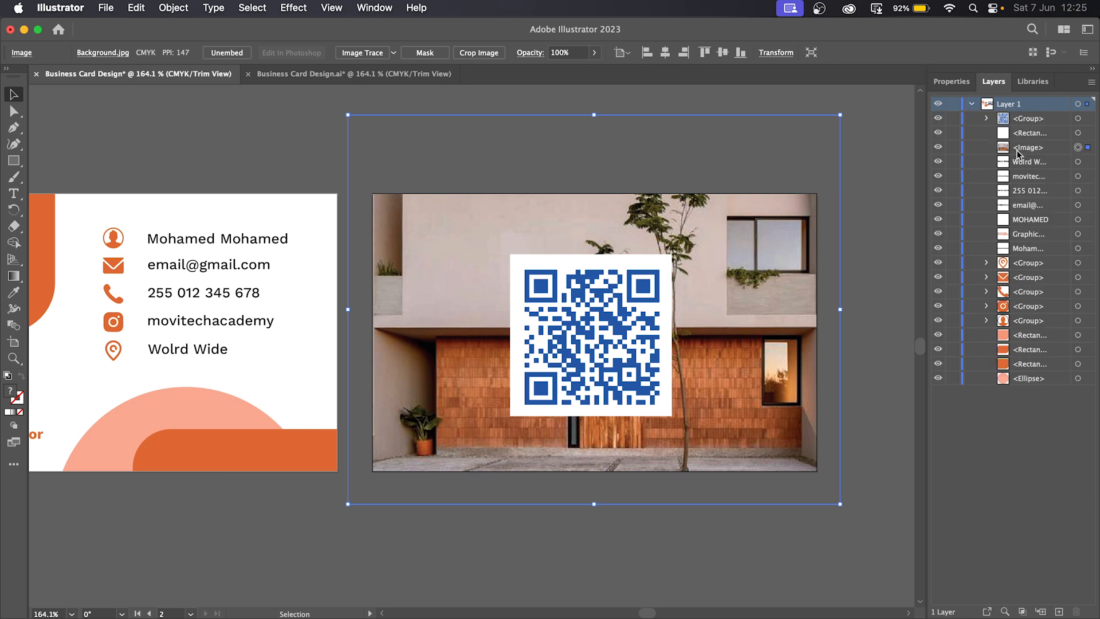
pyautogui.click(953, 149)
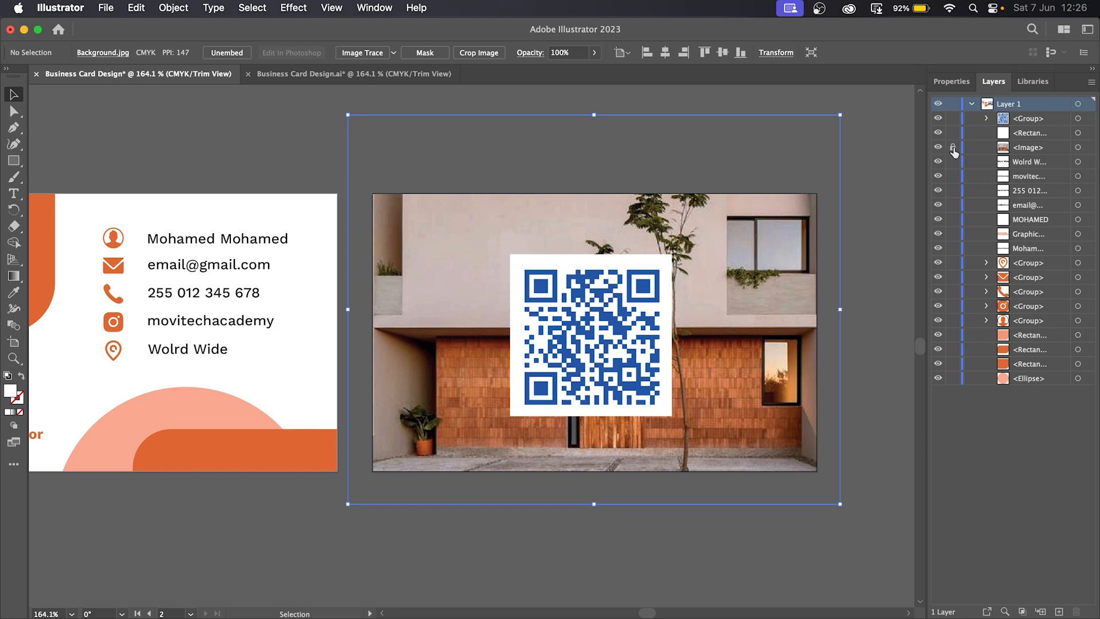
pyautogui.moveTo(708, 259); pyautogui.dragTo(497, 441)
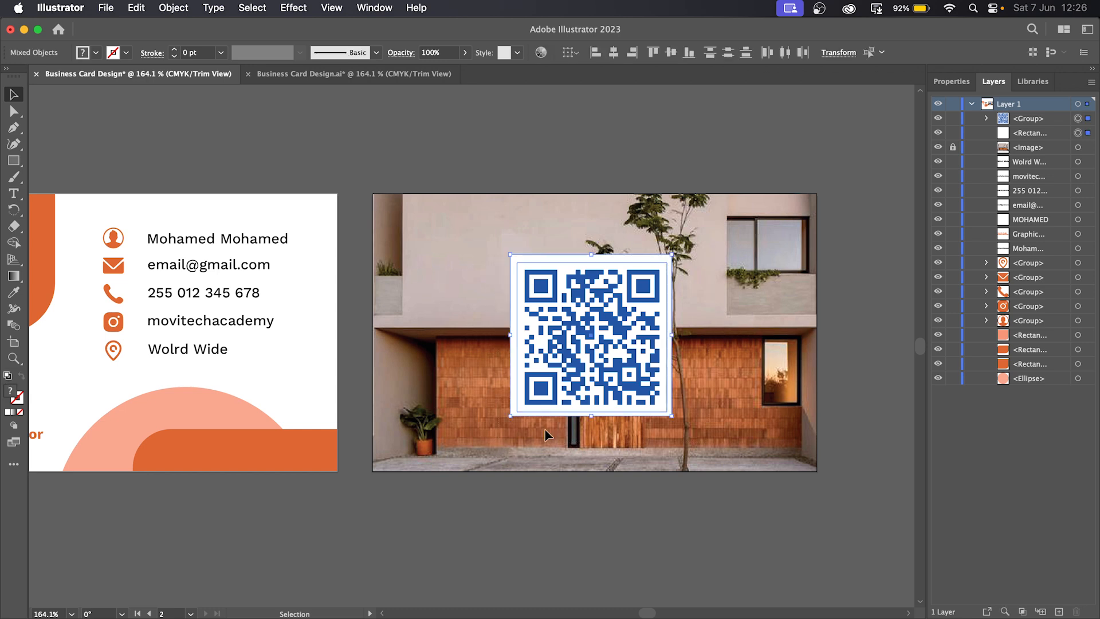
pyautogui.click(796, 329)
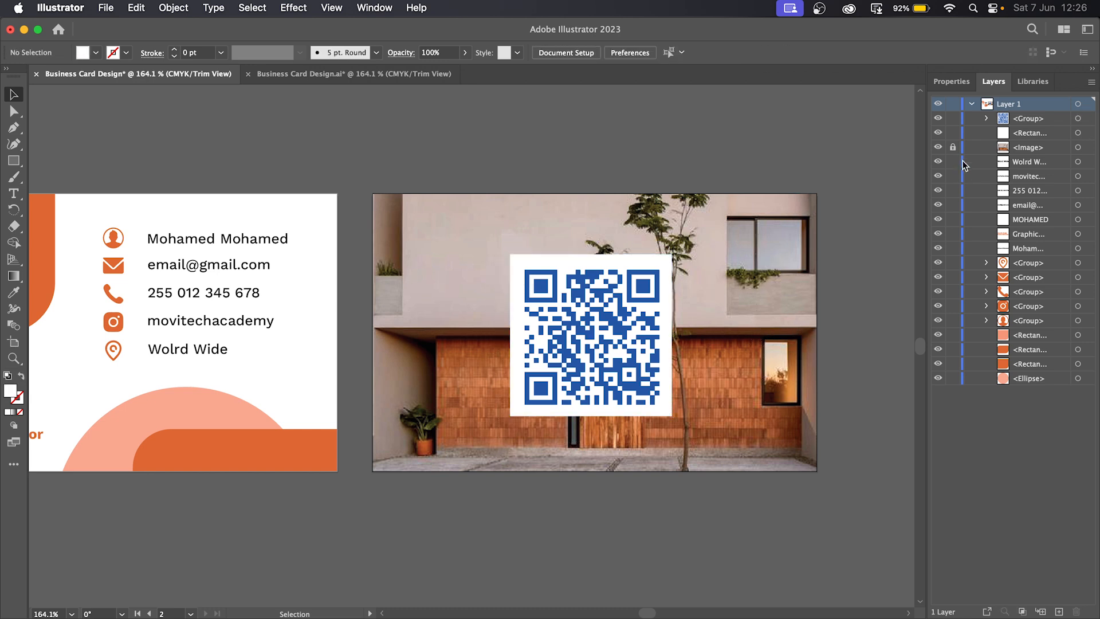
pyautogui.moveTo(693, 263); pyautogui.dragTo(768, 300)
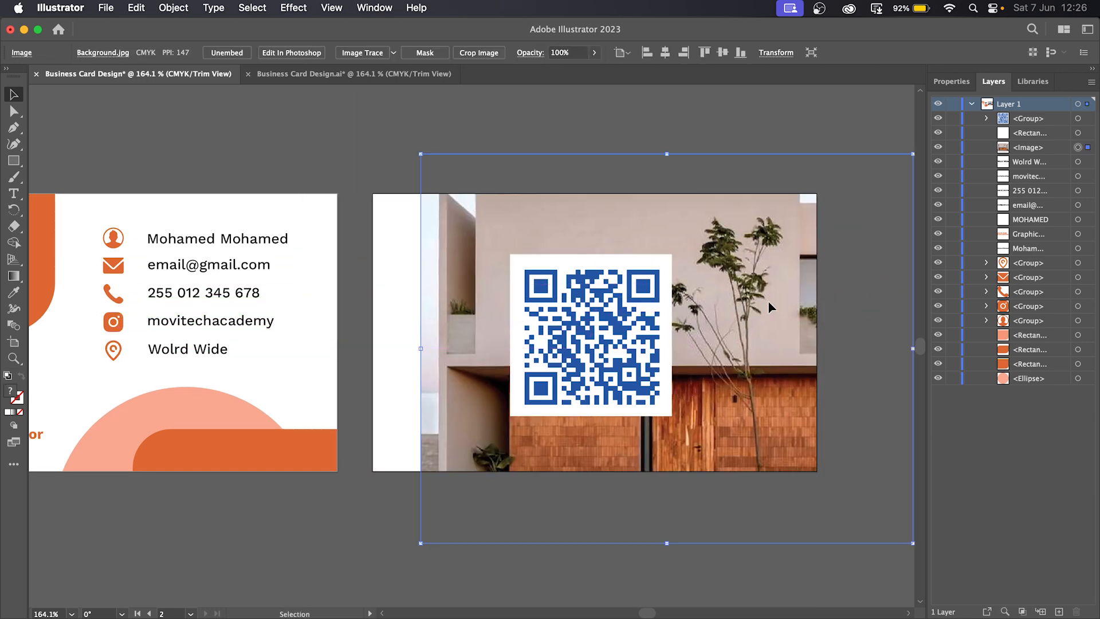
pyautogui.press('super+z')
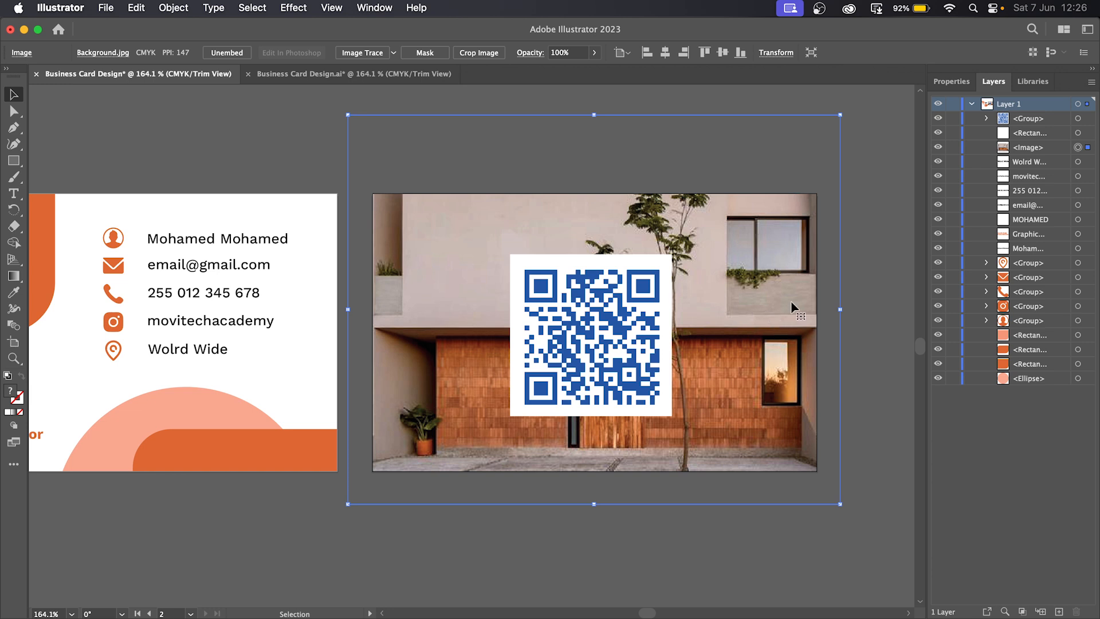
pyautogui.click(953, 147)
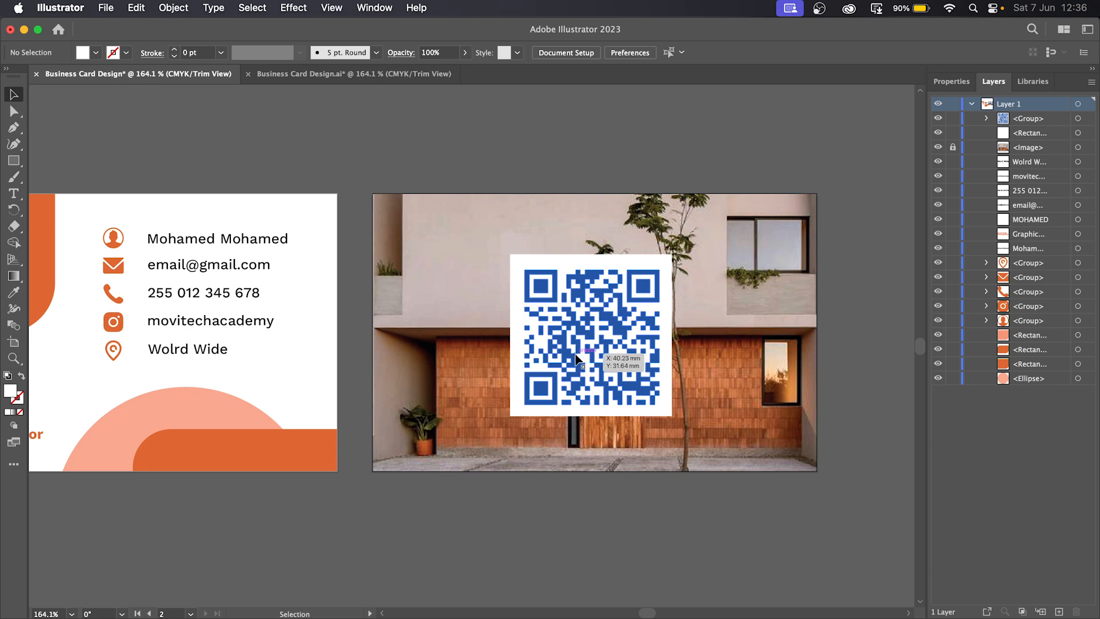
# - Align the QR code and white square on horizontal and vertical centres, then nudge the pair into place
pyautogui.click(647, 291)
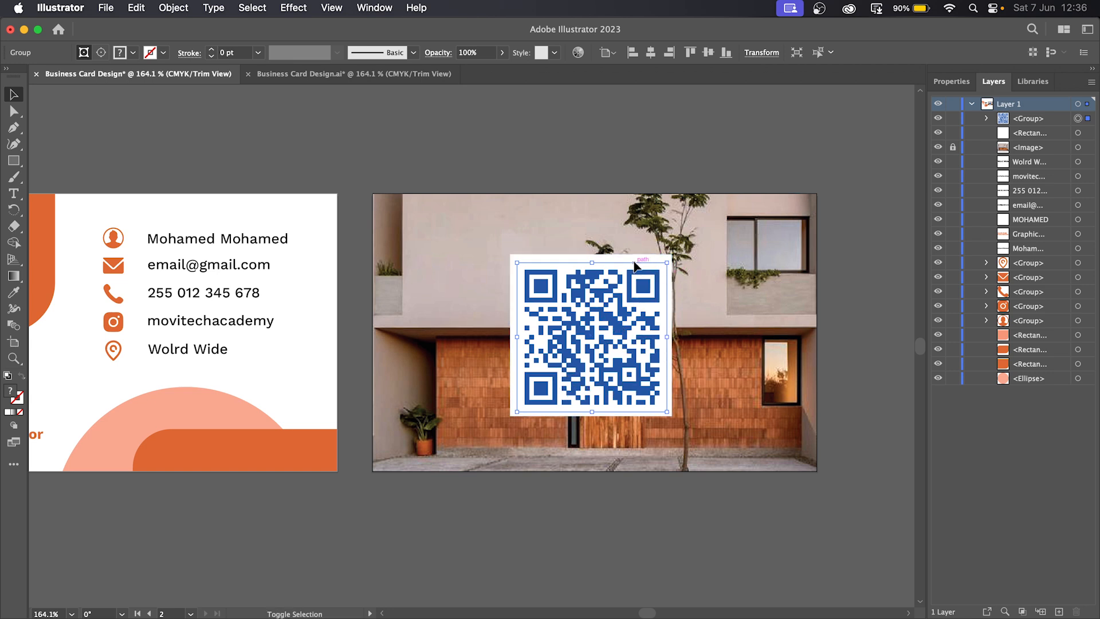
pyautogui.keyDown('shift'); pyautogui.click(637, 260); pyautogui.keyUp('shift')
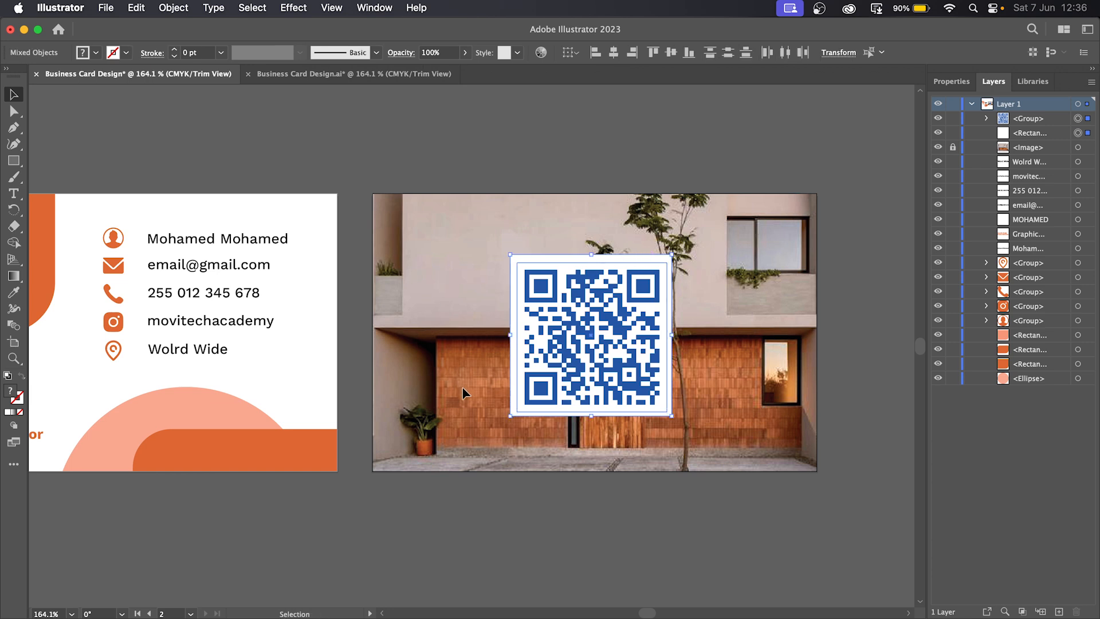
pyautogui.click(614, 53)
pyautogui.click(670, 53)
pyautogui.click(733, 377)
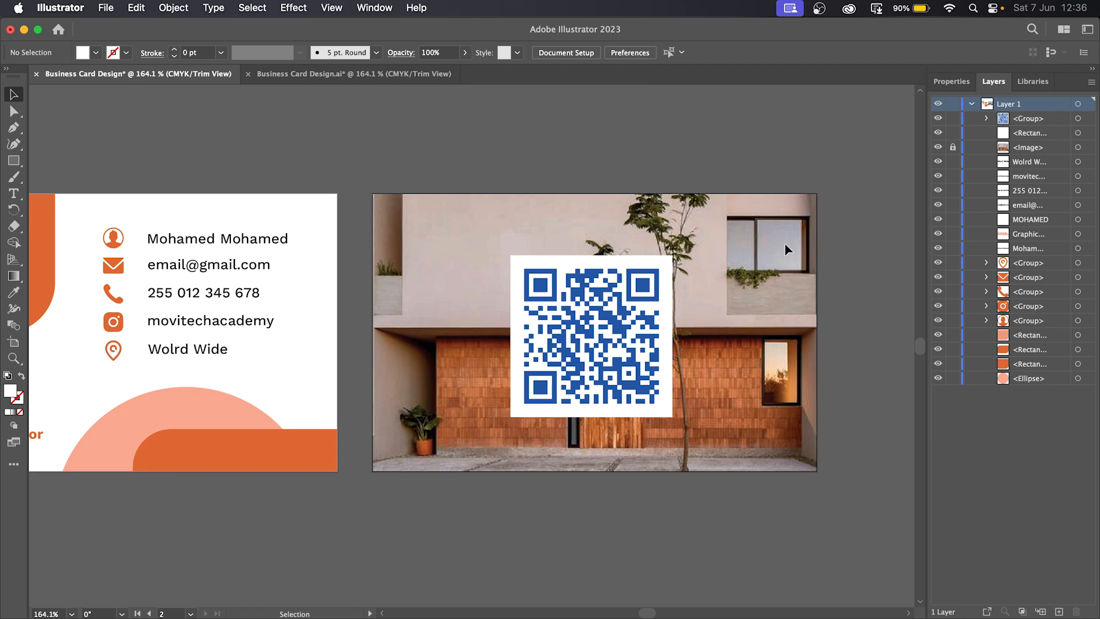
pyautogui.moveTo(470, 219); pyautogui.dragTo(745, 466)
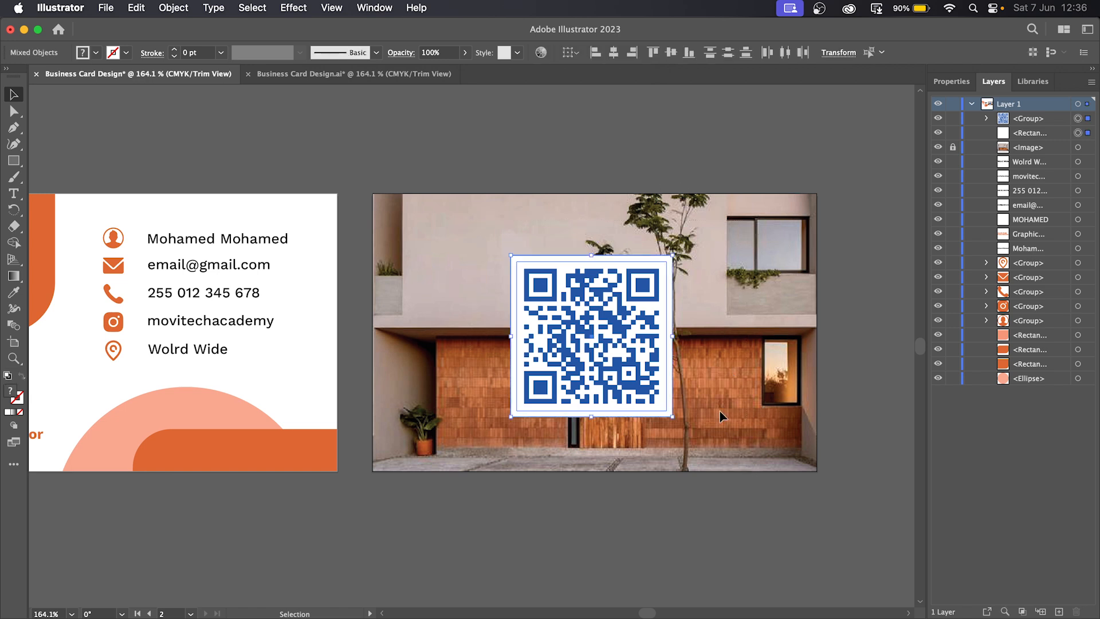
pyautogui.moveTo(617, 361)
pyautogui.mouseDown()
pyautogui.moveTo(588, 360)
pyautogui.moveTo(641, 347)
pyautogui.moveTo(599, 352)
pyautogui.moveTo(624, 353)
pyautogui.mouseUp()
pyautogui.click(761, 369)
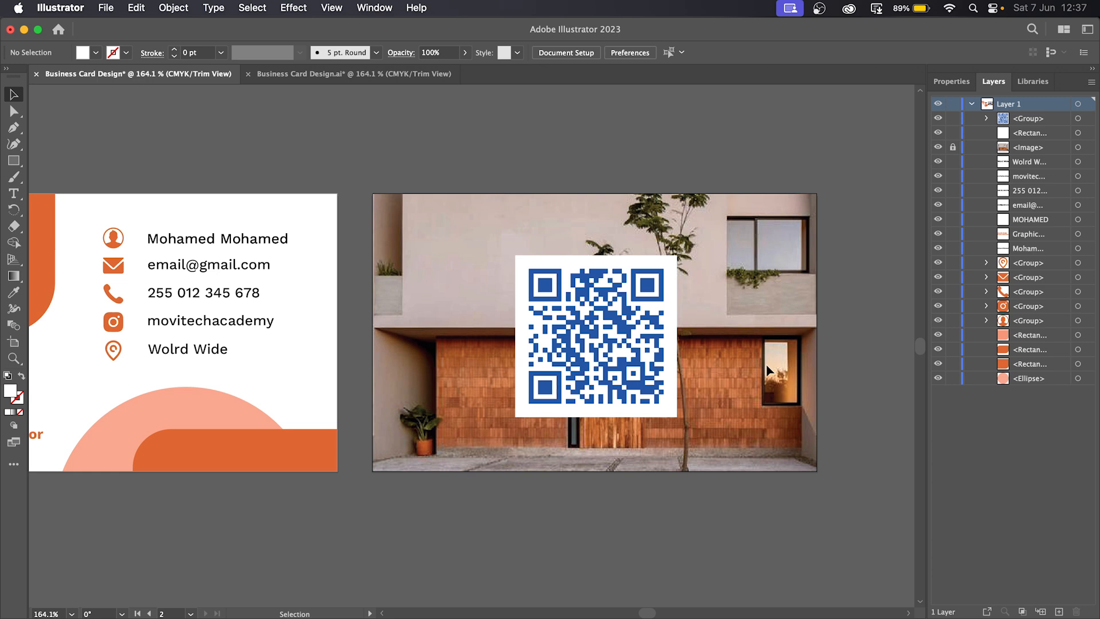
pyautogui.moveTo(480, 548); pyautogui.dragTo(597, 537)
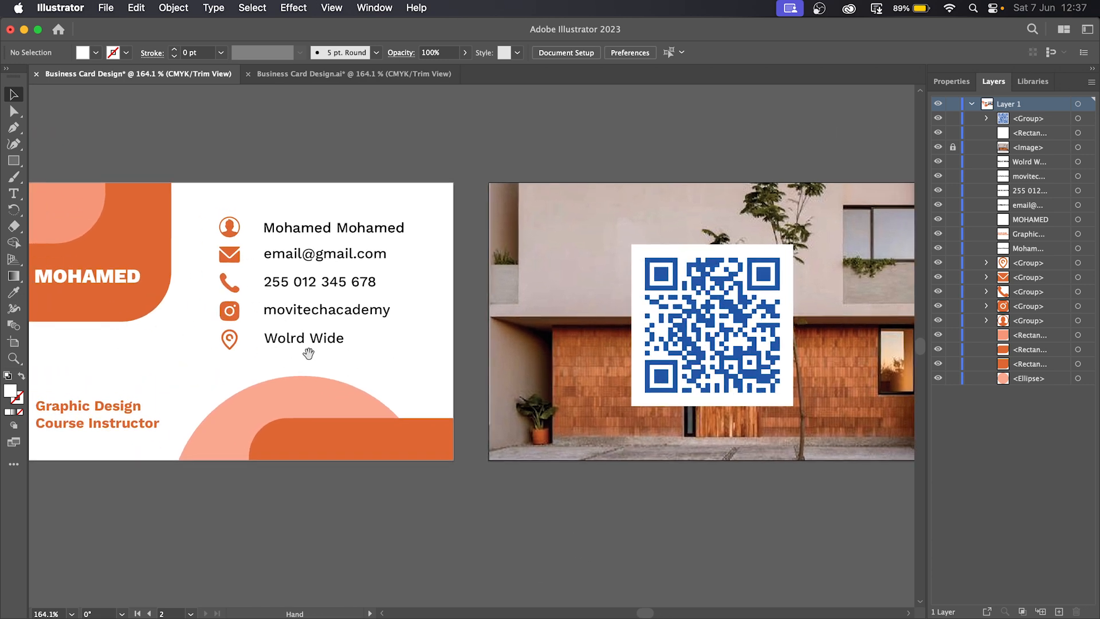
pyautogui.moveTo(799, 366); pyautogui.dragTo(662, 351)
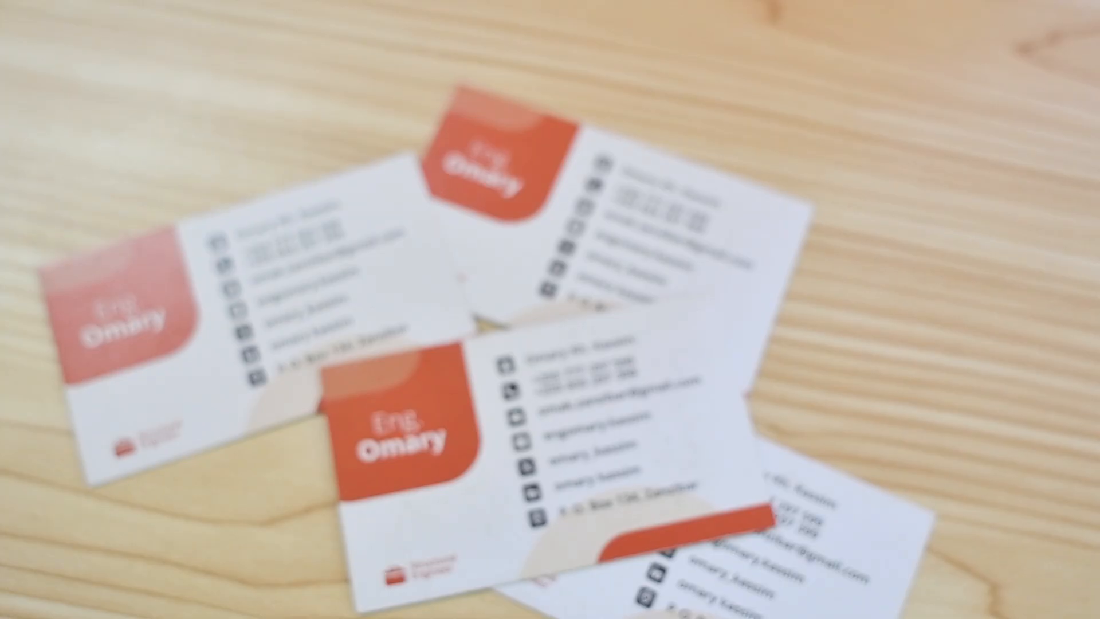